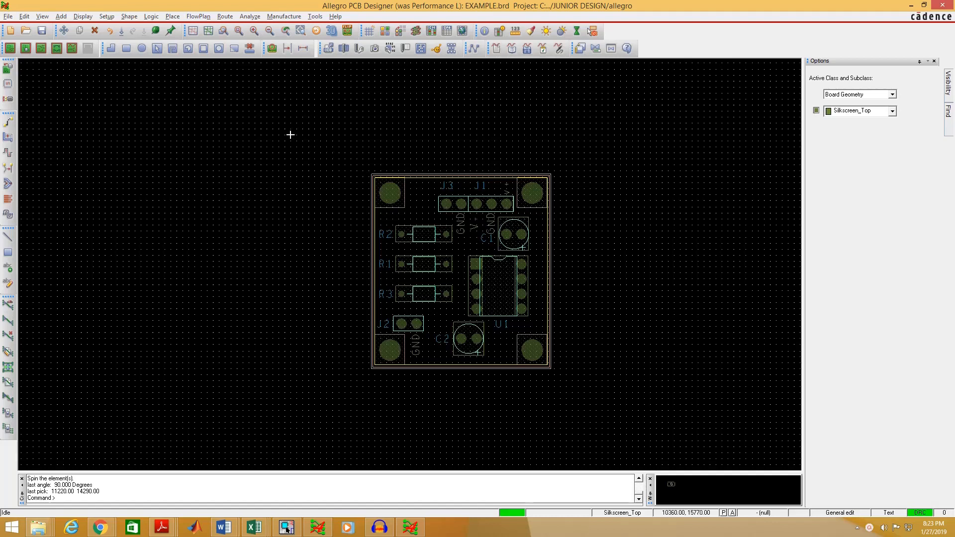
Open the Artwork Control Form, move it clear of the board, and review the subclasses in the BOTTOM and LAYER-2 films
{"action": "left_click", "coordinate": [283, 19]}
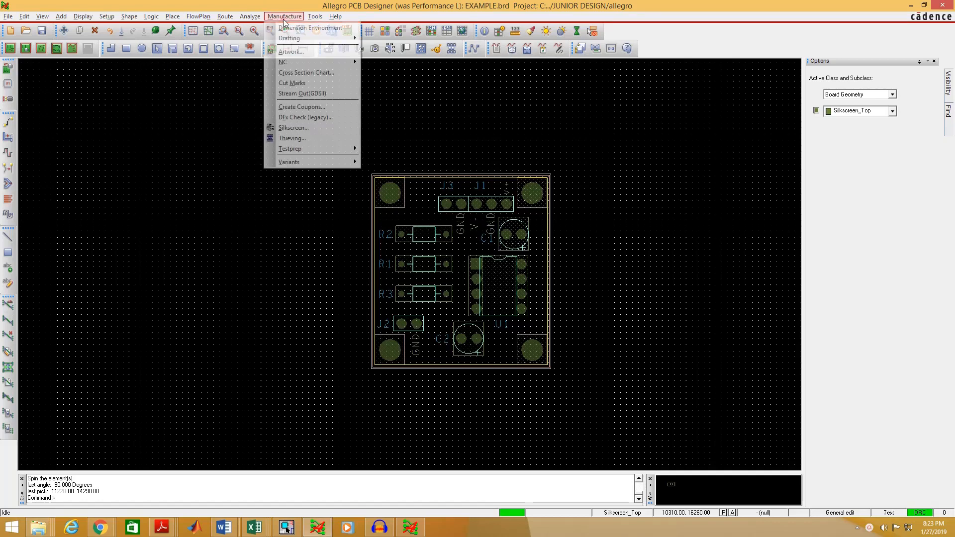
{"action": "left_click", "coordinate": [300, 52]}
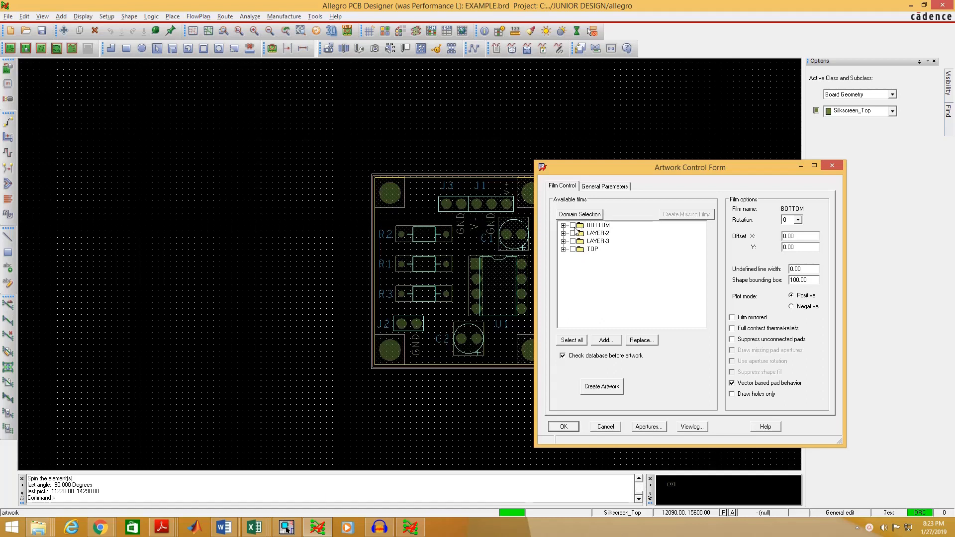
{"action": "left_click_drag", "start_coordinate": [635, 169], "coordinate": [669, 157]}
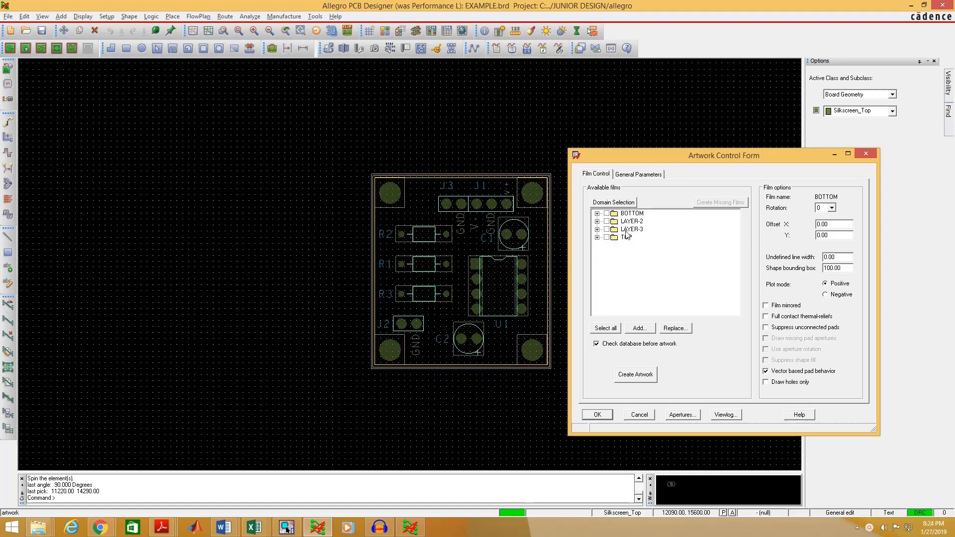
{"action": "left_click", "coordinate": [598, 214]}
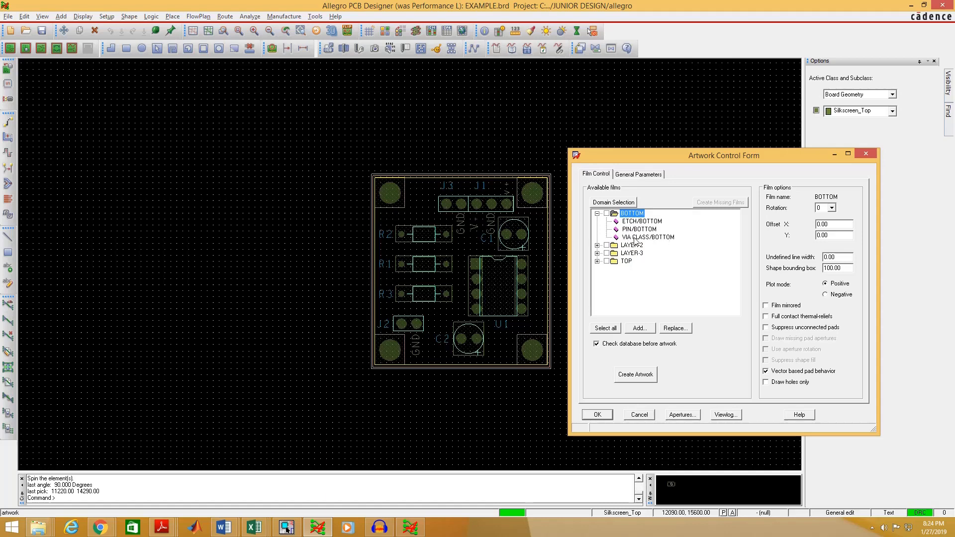
{"action": "left_click", "coordinate": [597, 245]}
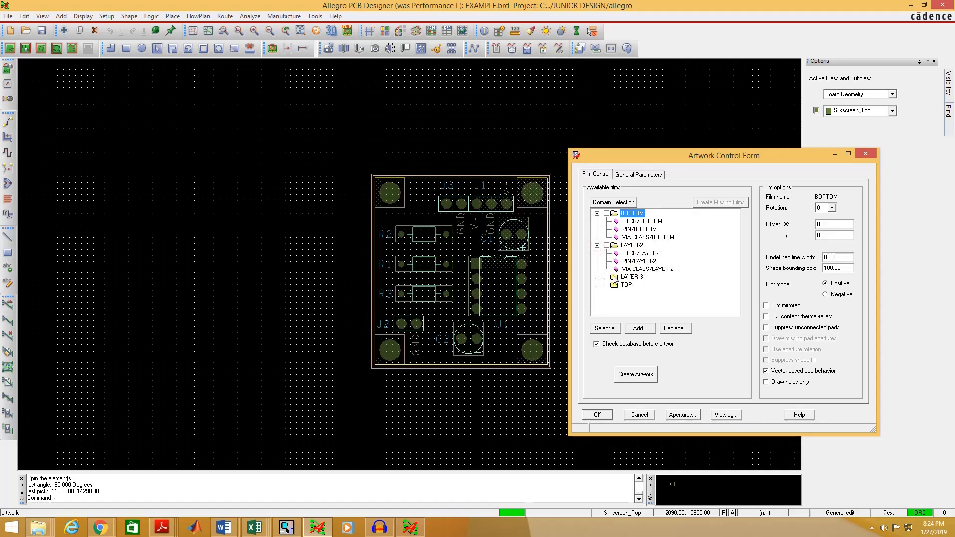
{"action": "left_click", "coordinate": [597, 246]}
{"action": "left_click", "coordinate": [598, 213]}
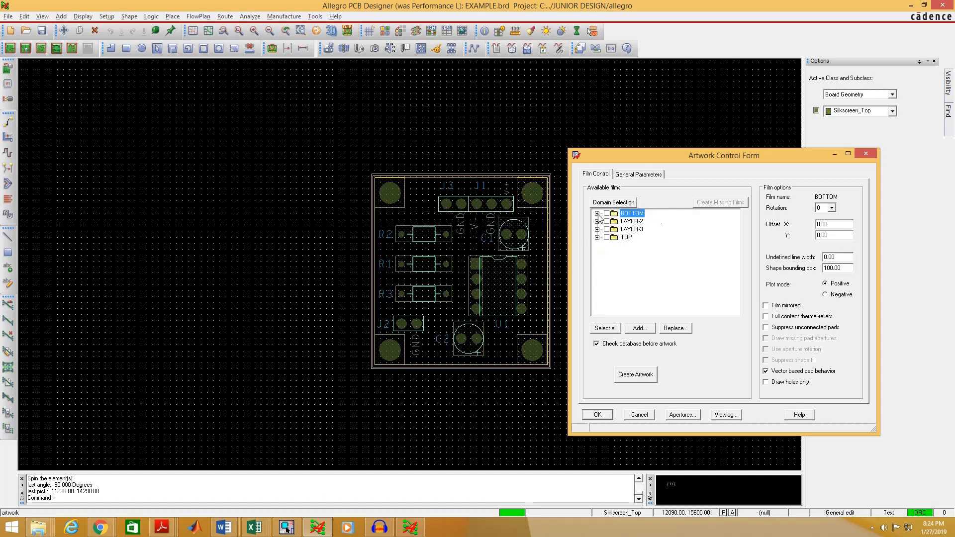
Manually add a new artwork film named SOLDERMASK-TOP to the available films
{"action": "left_click", "coordinate": [626, 237]}
{"action": "right_click", "coordinate": [623, 237]}
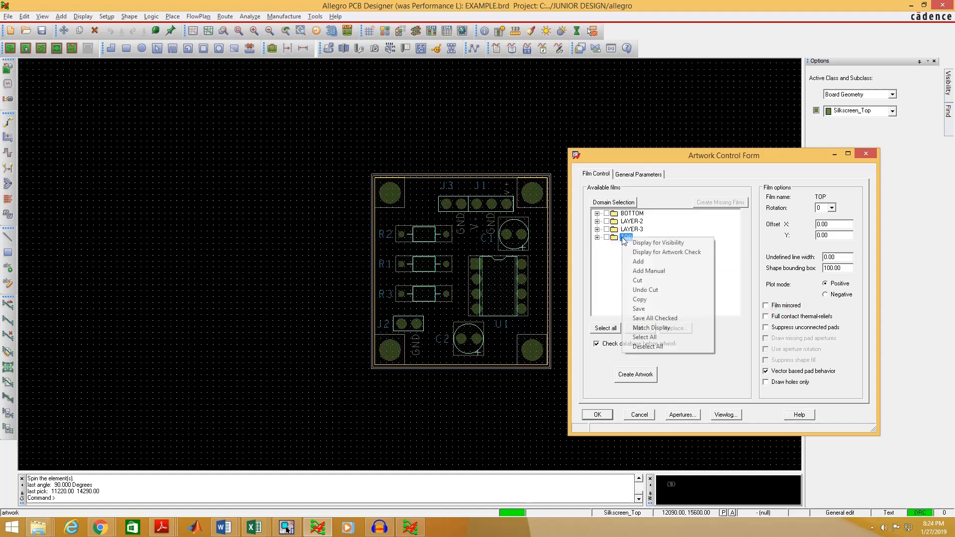
{"action": "left_click", "coordinate": [641, 273]}
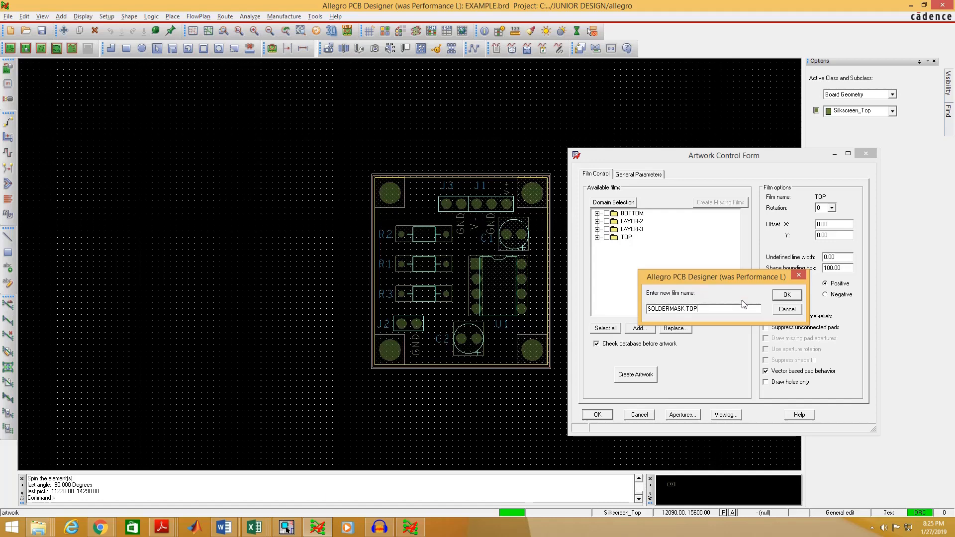
{"action": "left_click", "coordinate": [787, 296]}
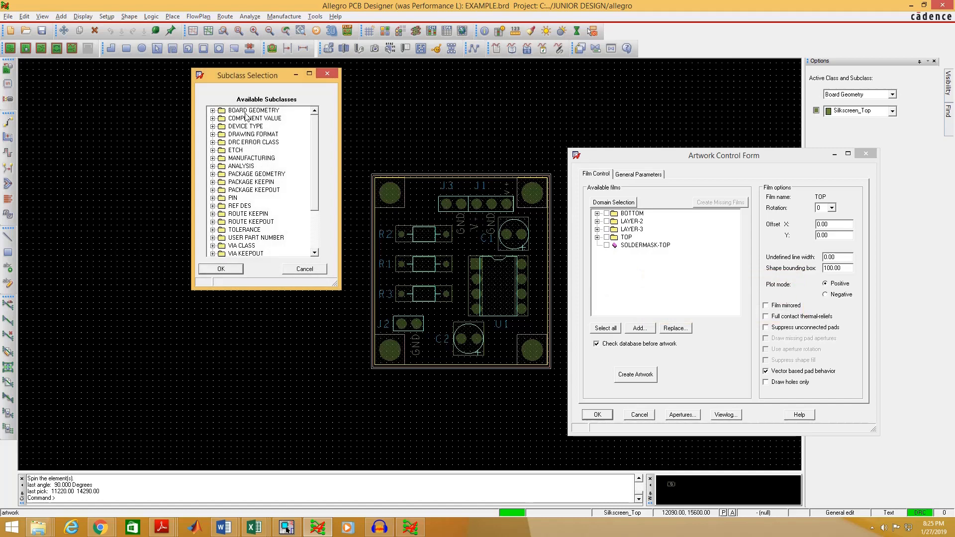
Include the BOARD GEOMETRY subclass SOLDERMASK_TOP in the SOLDERMASK-TOP film
{"action": "left_click_drag", "start_coordinate": [218, 82], "coordinate": [276, 118]}
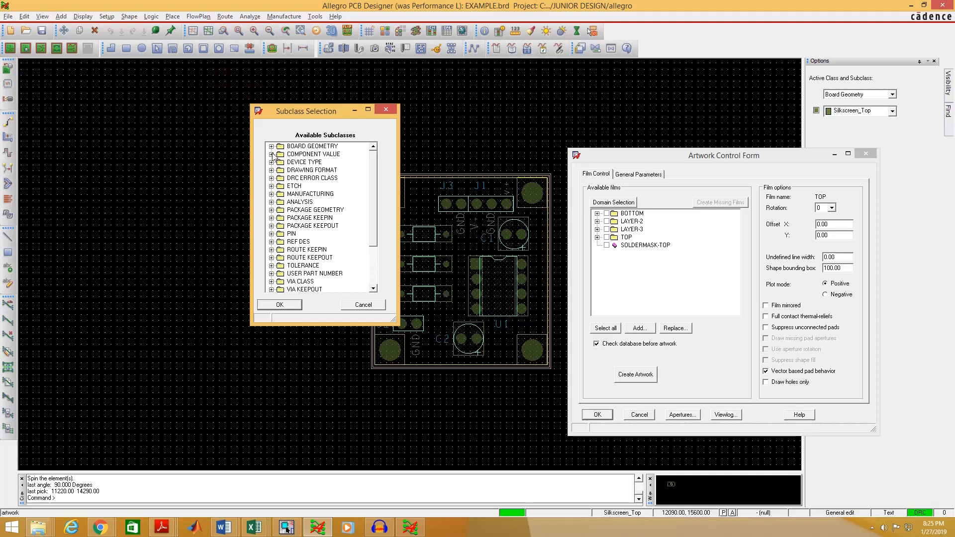
{"action": "left_click", "coordinate": [271, 146]}
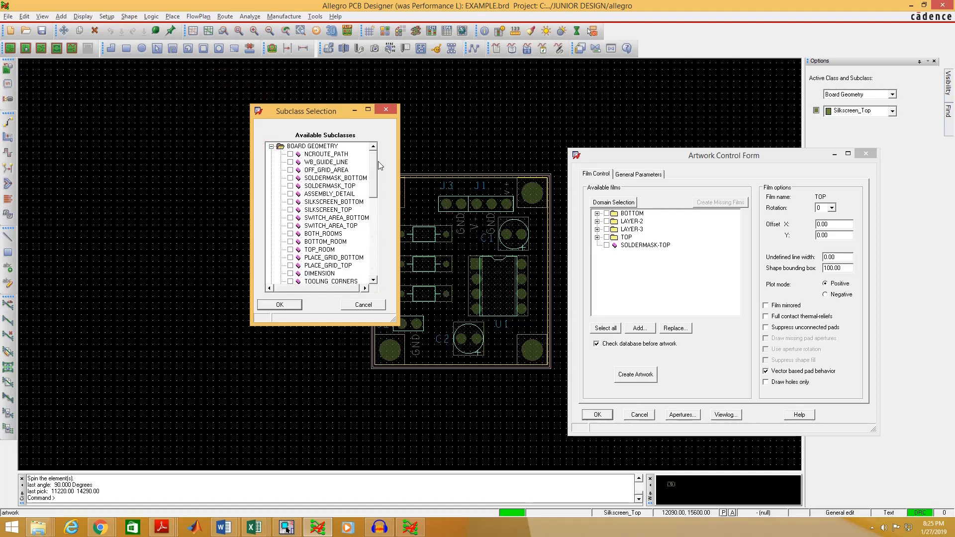
{"action": "left_click_drag", "start_coordinate": [376, 166], "coordinate": [376, 179]}
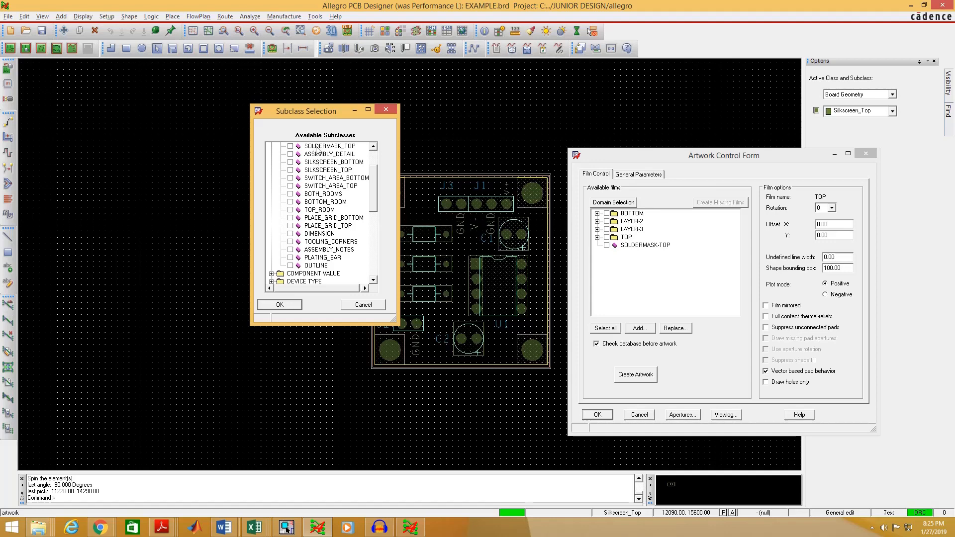
{"action": "left_click", "coordinate": [290, 146]}
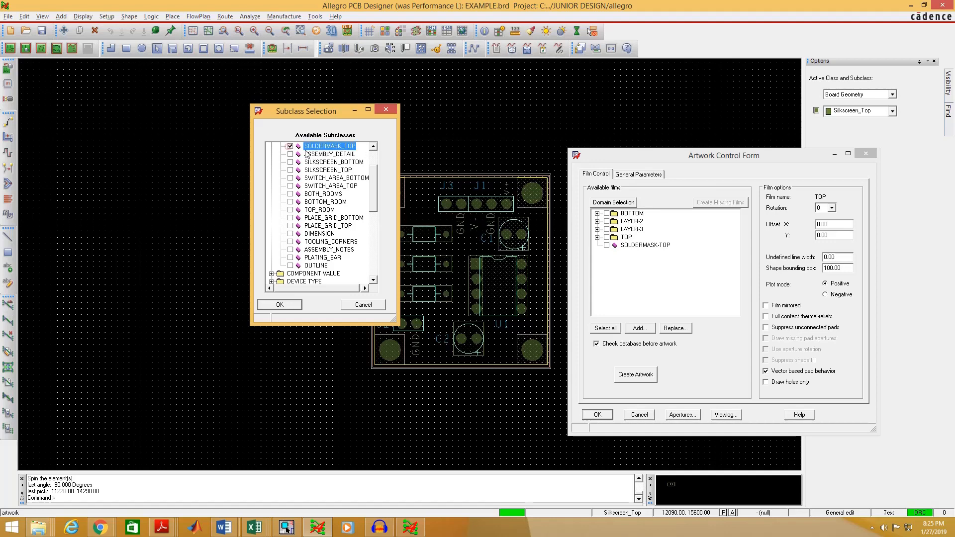
{"action": "left_click_drag", "start_coordinate": [372, 185], "coordinate": [374, 171]}
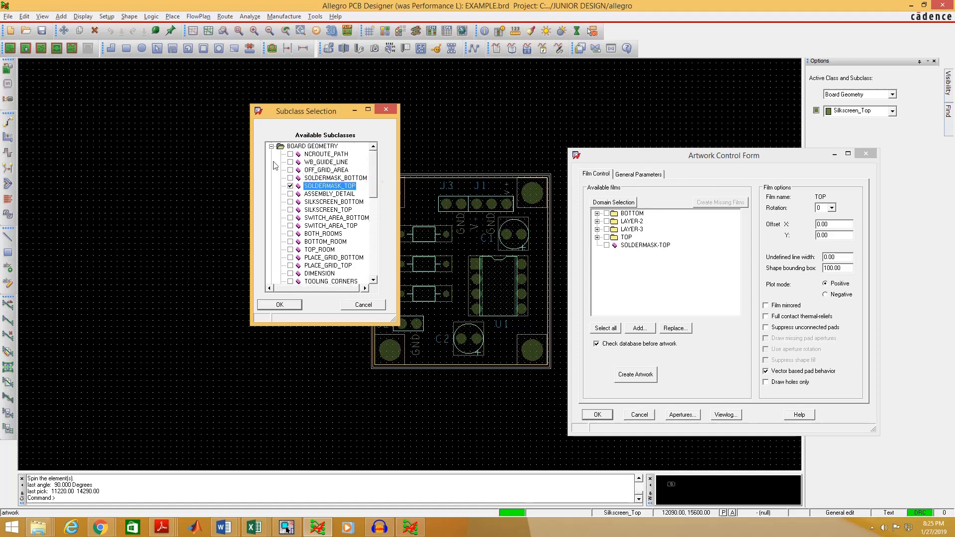
{"action": "left_click", "coordinate": [271, 146]}
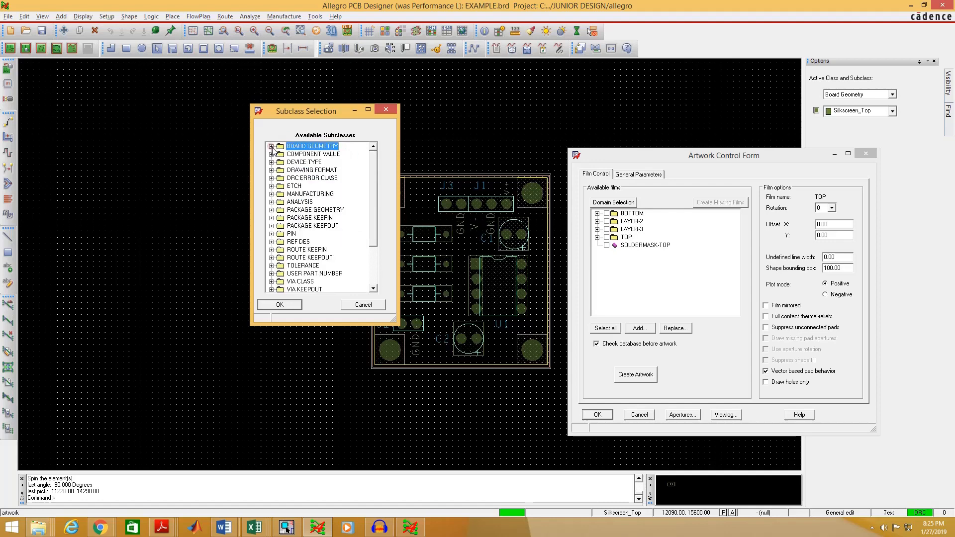
Include the SOLDERMASK_TOP subclasses of PACKAGE GEOMETRY and PIN in the SOLDERMASK-TOP film
{"action": "left_click", "coordinate": [272, 210]}
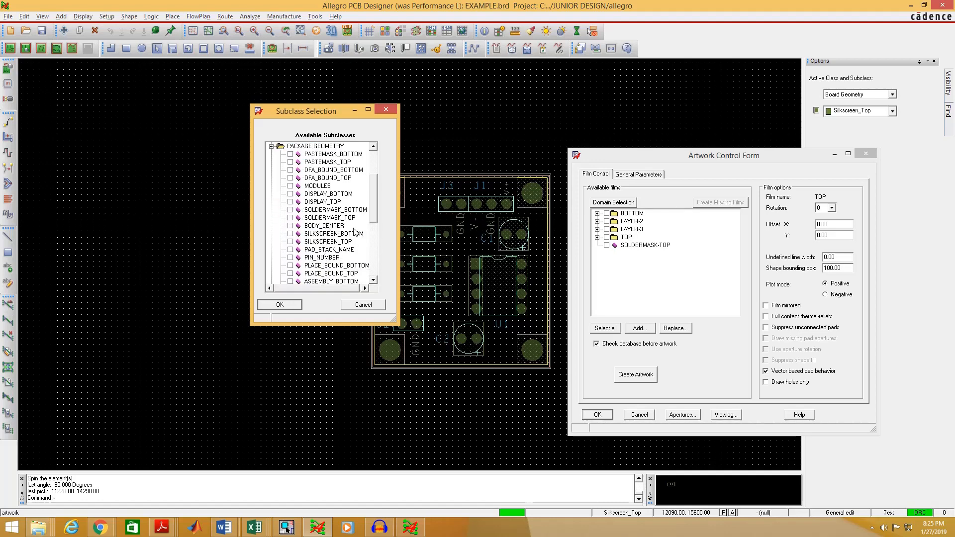
{"action": "left_click", "coordinate": [290, 218]}
{"action": "left_click", "coordinate": [272, 146]}
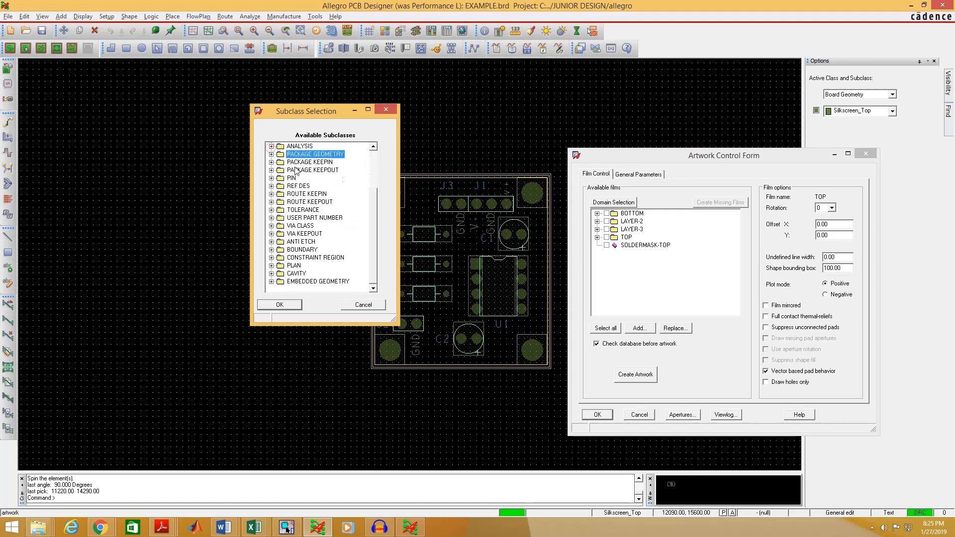
{"action": "left_click", "coordinate": [271, 178]}
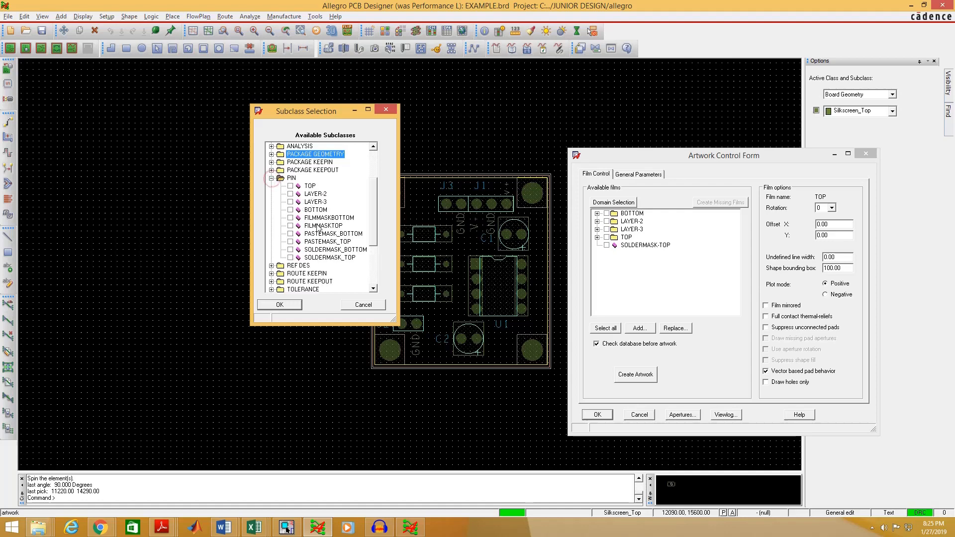
{"action": "left_click", "coordinate": [292, 258]}
{"action": "left_click", "coordinate": [271, 178]}
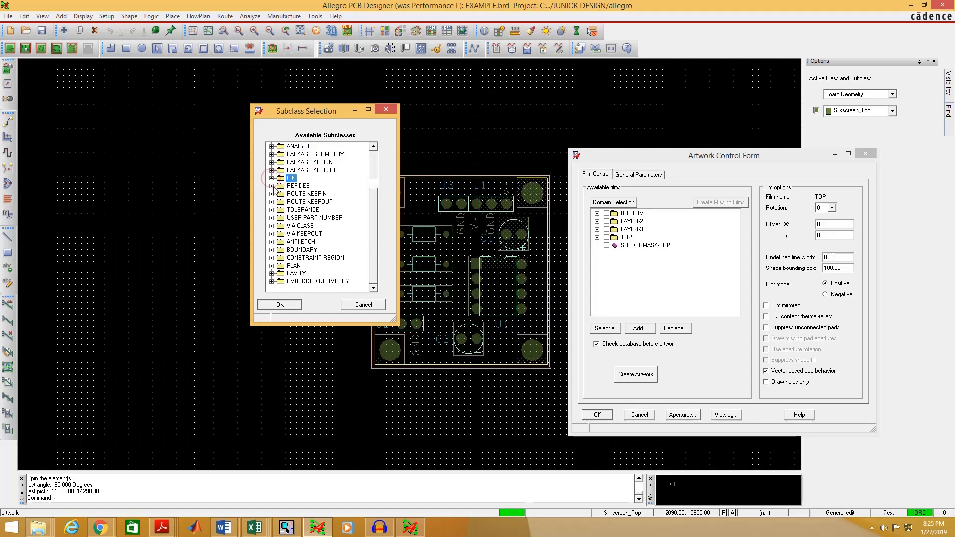
Include the VIA CLASS subclass SOLDERMASK_TOP, accept the subclass selection, and check the contents of the SOLDERMASK-TOP film
{"action": "left_click", "coordinate": [272, 226]}
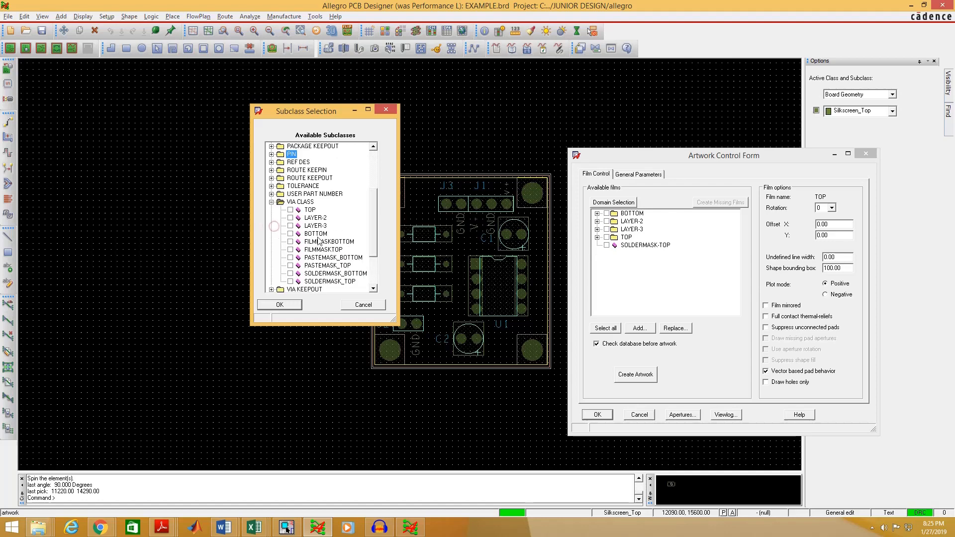
{"action": "left_click", "coordinate": [292, 282]}
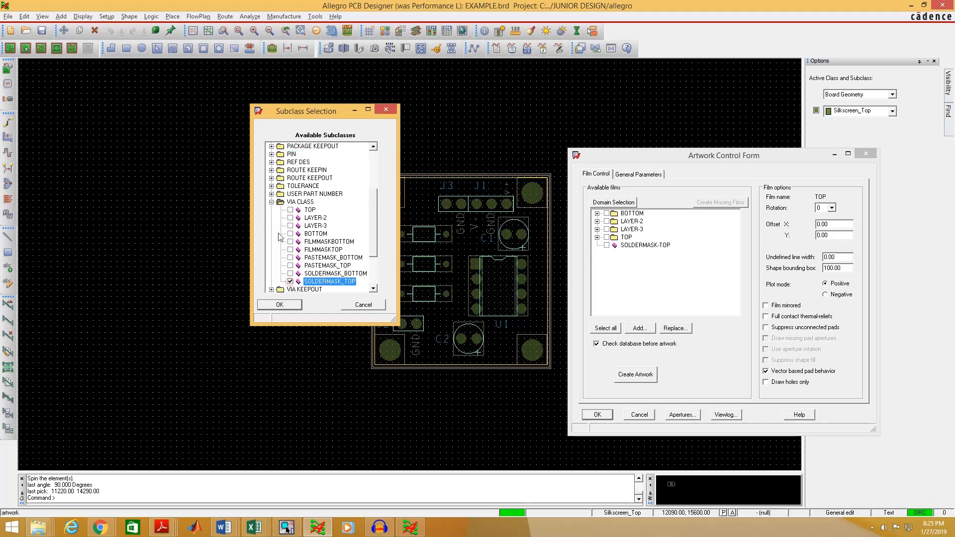
{"action": "left_click", "coordinate": [272, 202]}
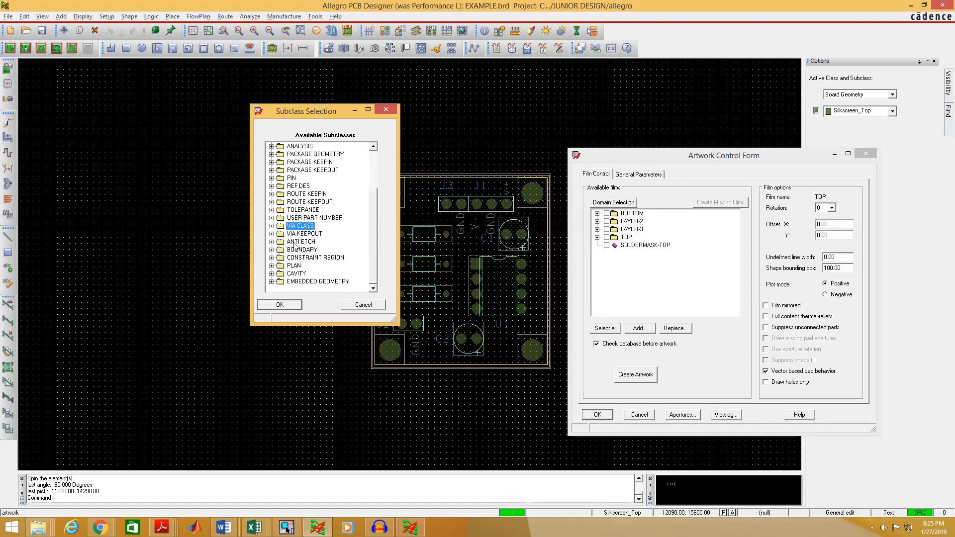
{"action": "left_click", "coordinate": [280, 307]}
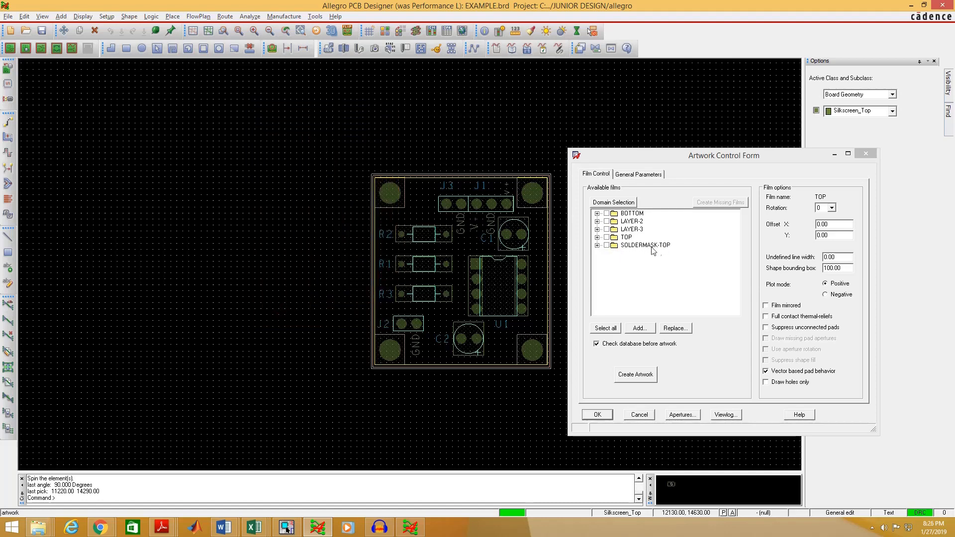
{"action": "left_click", "coordinate": [597, 245]}
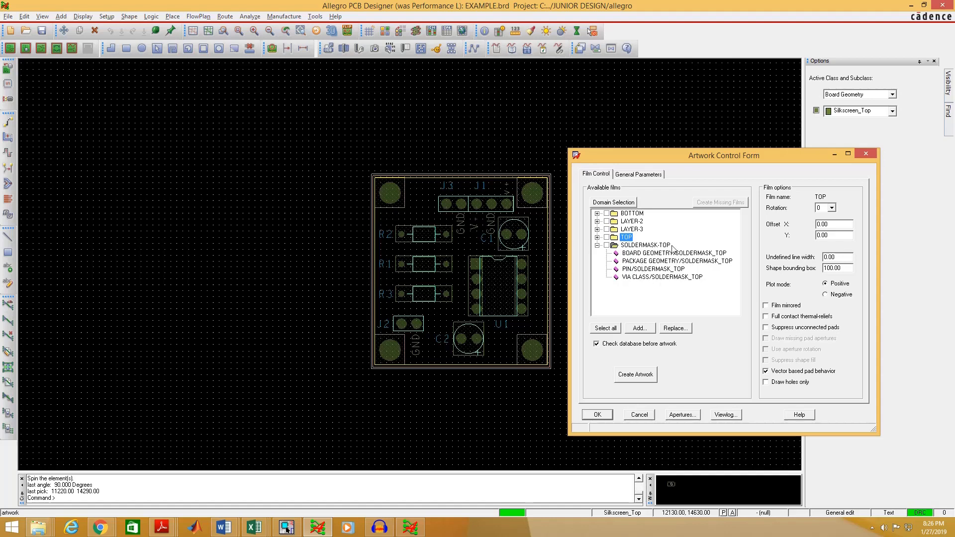
{"action": "left_click", "coordinate": [597, 246]}
Manually add a new artwork film named SOLDERMASK-BOTTOM to the available films
{"action": "right_click", "coordinate": [646, 246]}
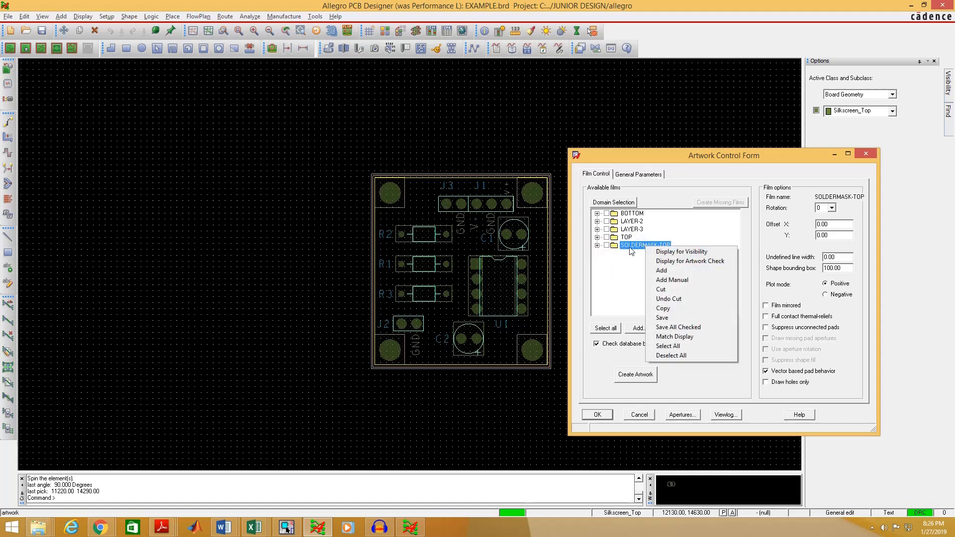
{"action": "left_click", "coordinate": [671, 281]}
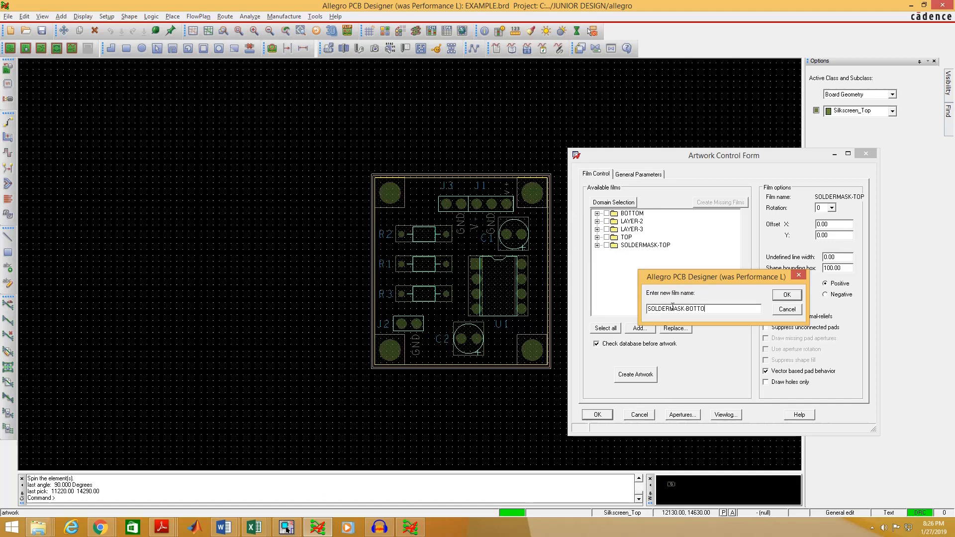
{"action": "left_click", "coordinate": [788, 295]}
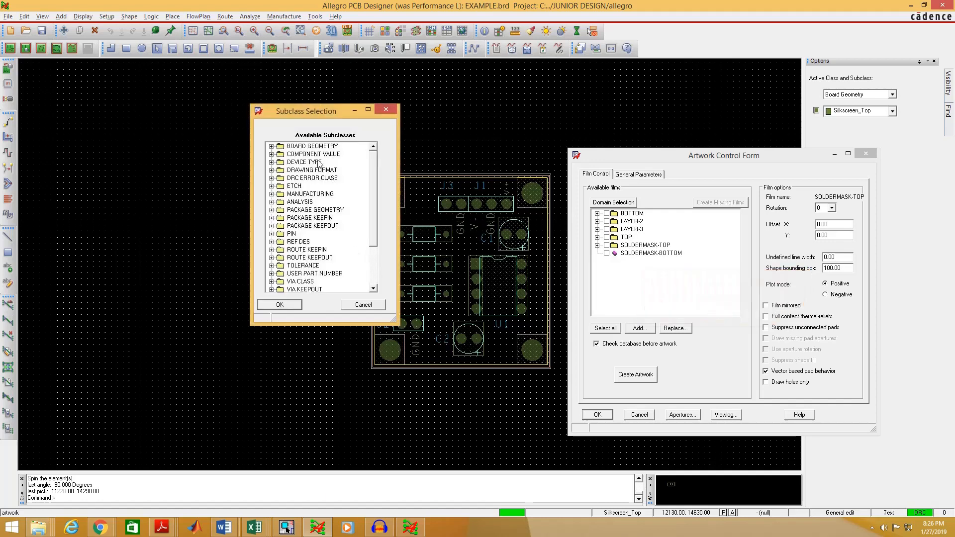
Include the BOARD GEOMETRY subclass SOLDERMASK_BOTTOM in the SOLDERMASK-BOTTOM film
{"action": "left_click", "coordinate": [272, 146]}
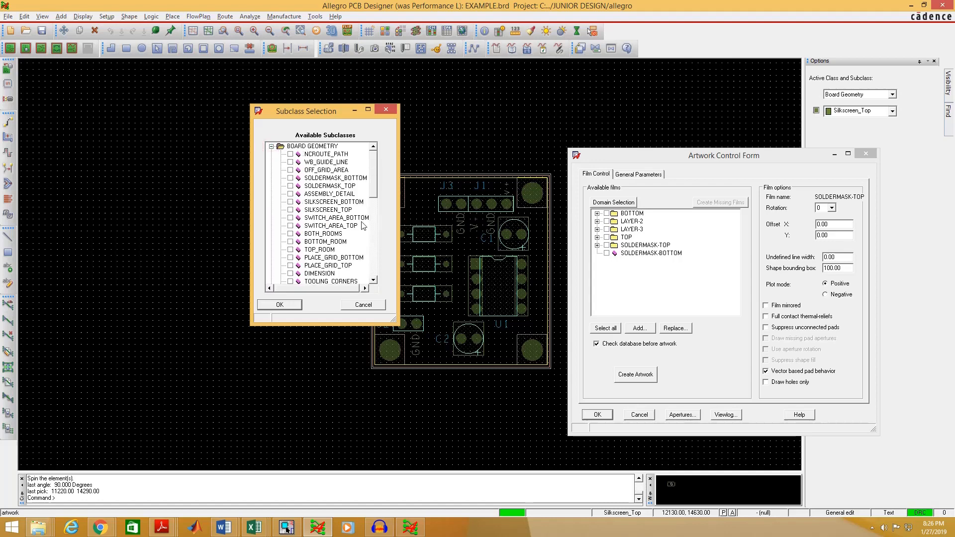
{"action": "left_click_drag", "start_coordinate": [374, 192], "coordinate": [373, 207]}
{"action": "scroll", "coordinate": [372, 207], "scroll_direction": "up", "scroll_amount": 1}
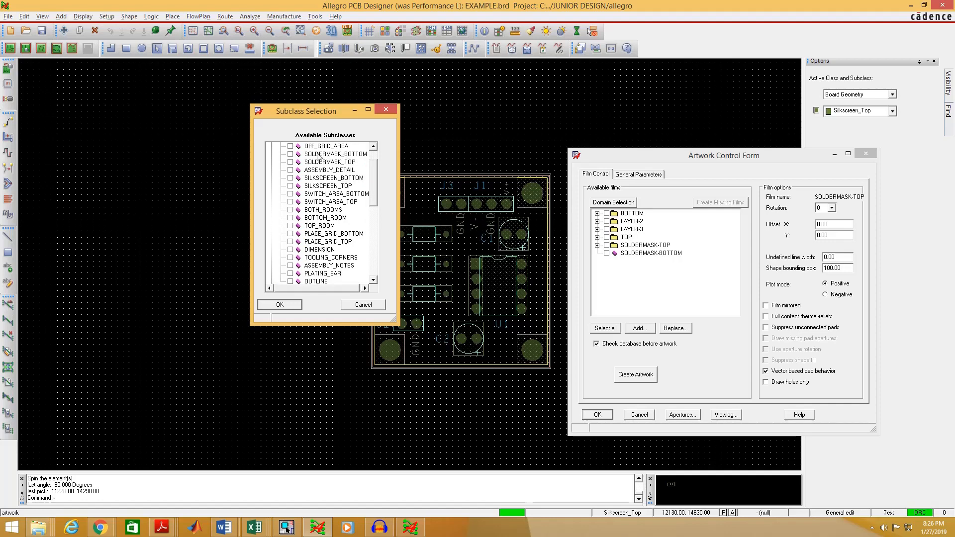
{"action": "left_click", "coordinate": [291, 154]}
{"action": "scroll", "coordinate": [382, 171], "scroll_direction": "up", "scroll_amount": 1}
{"action": "left_click", "coordinate": [272, 146]}
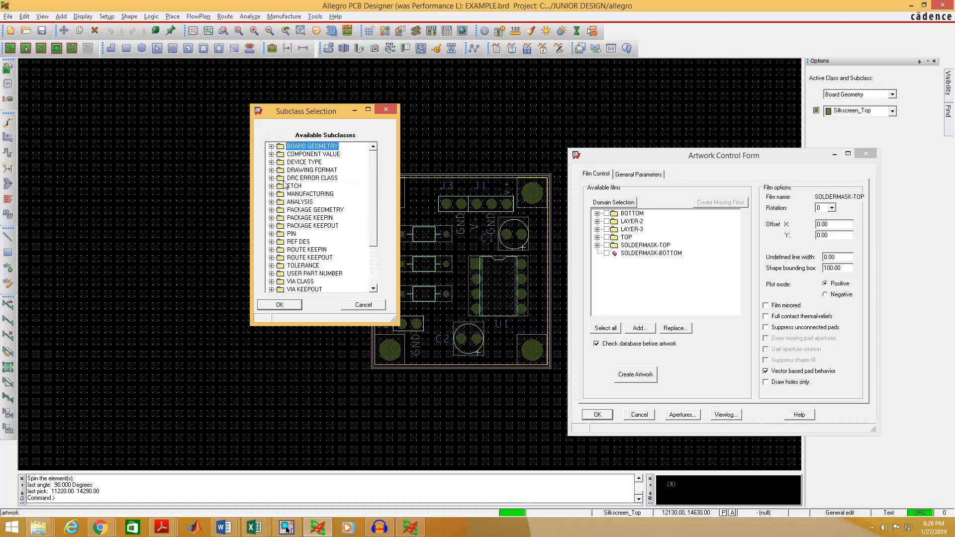
Include the SOLDERMASK_BOTTOM subclasses of PACKAGE GEOMETRY and PIN in the SOLDERMASK-BOTTOM film
{"action": "left_click", "coordinate": [271, 210]}
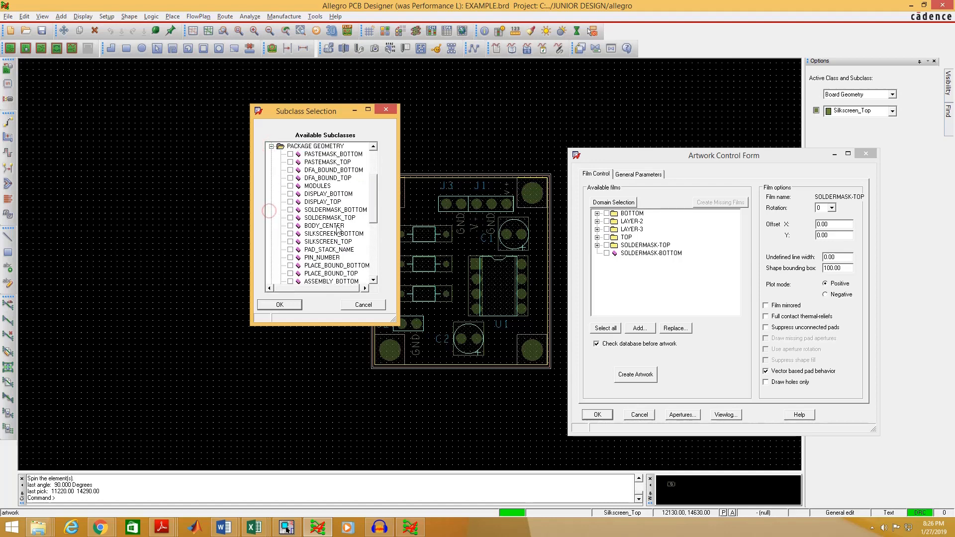
{"action": "left_click", "coordinate": [296, 211]}
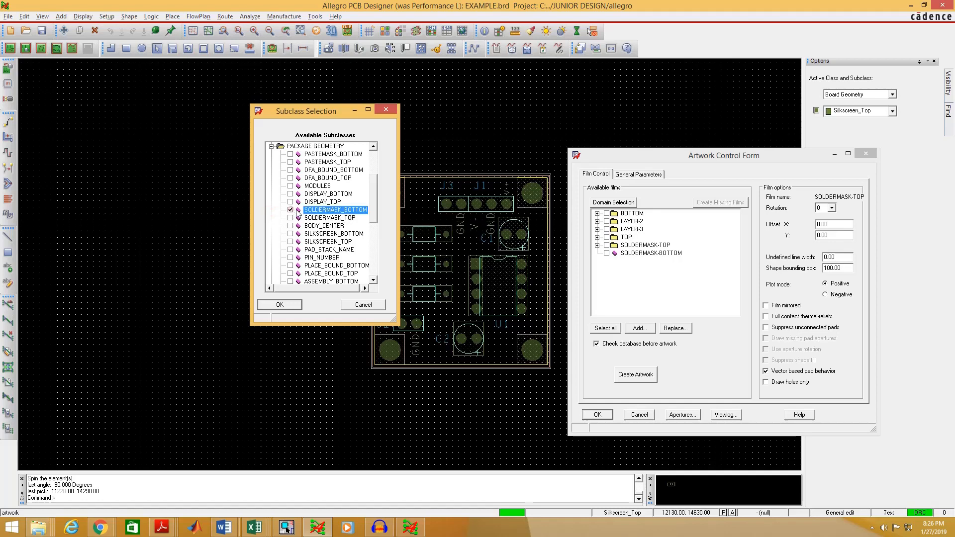
{"action": "left_click", "coordinate": [271, 146]}
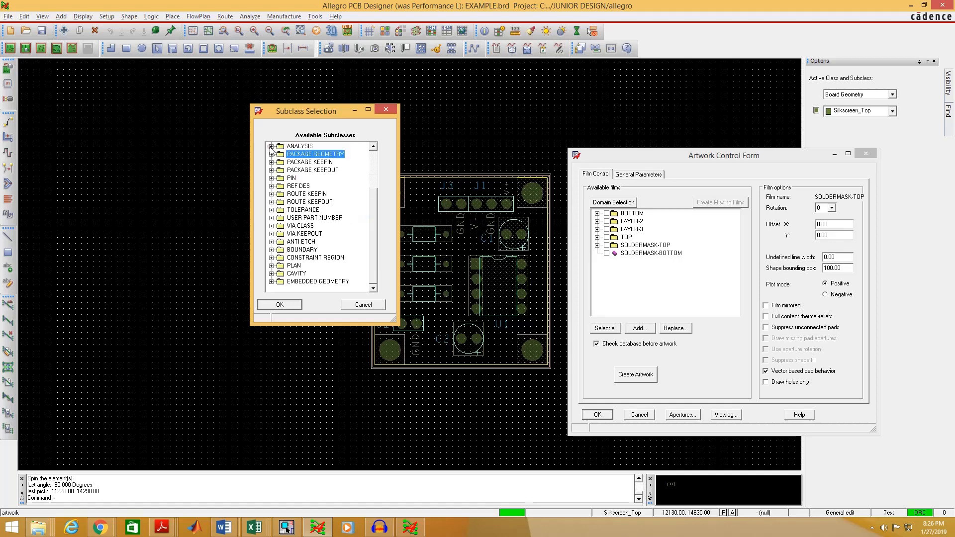
{"action": "left_click", "coordinate": [272, 178]}
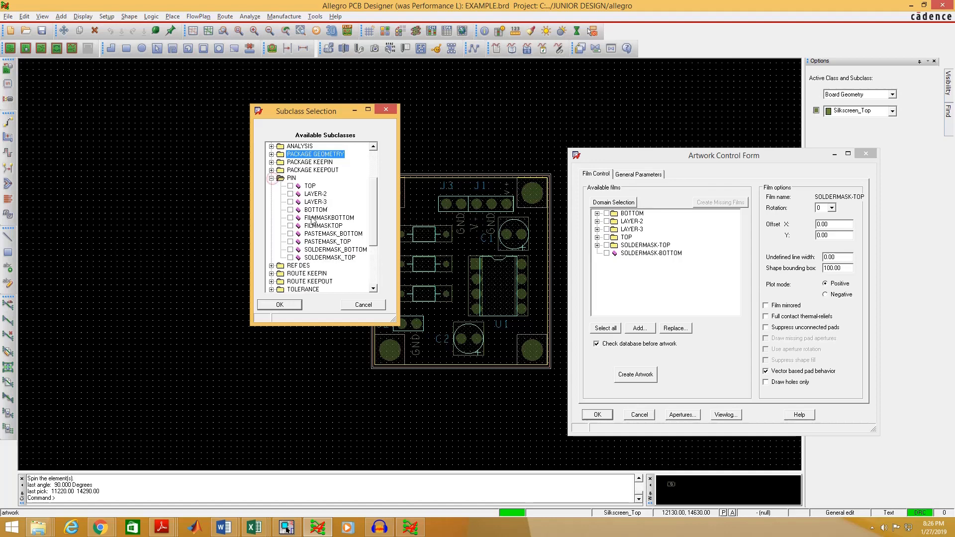
{"action": "left_click", "coordinate": [296, 250]}
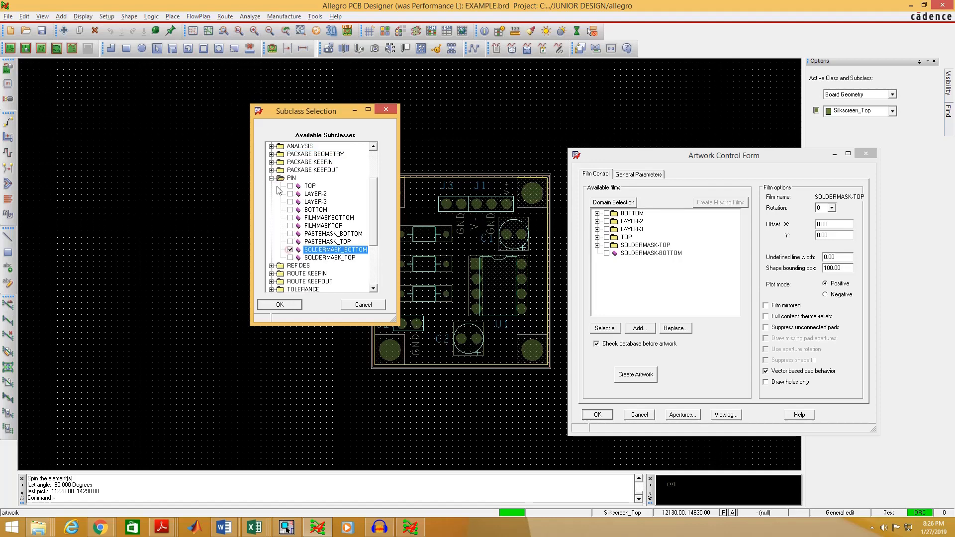
Include the VIA CLASS subclass SOLDERMASK_BOTTOM in the SOLDERMASK-BOTTOM film and accept the subclass selection
{"action": "left_click", "coordinate": [272, 178]}
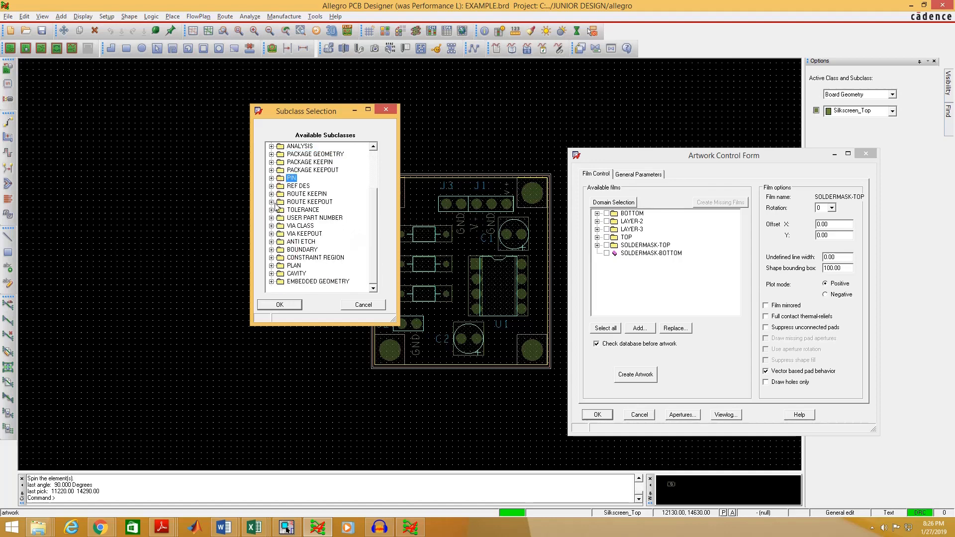
{"action": "left_click", "coordinate": [272, 225]}
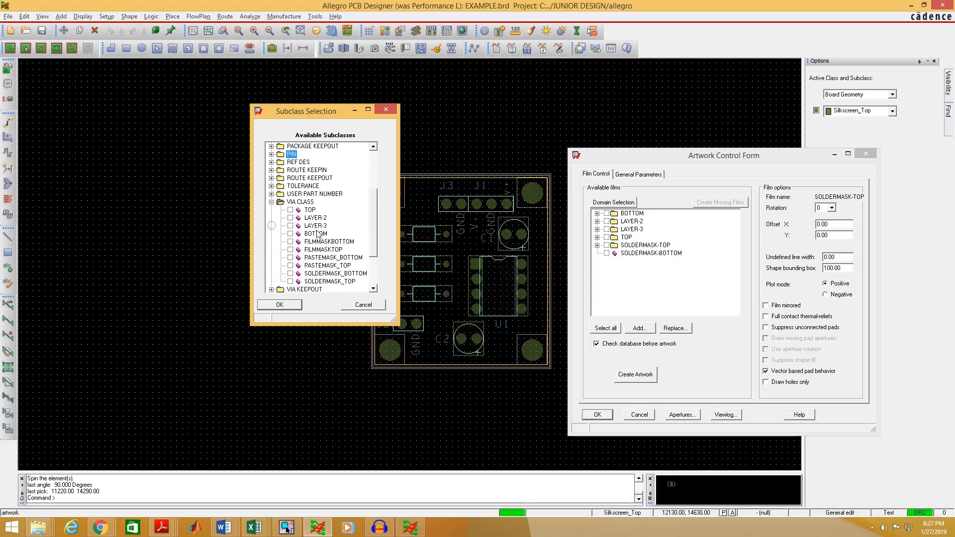
{"action": "left_click", "coordinate": [291, 273]}
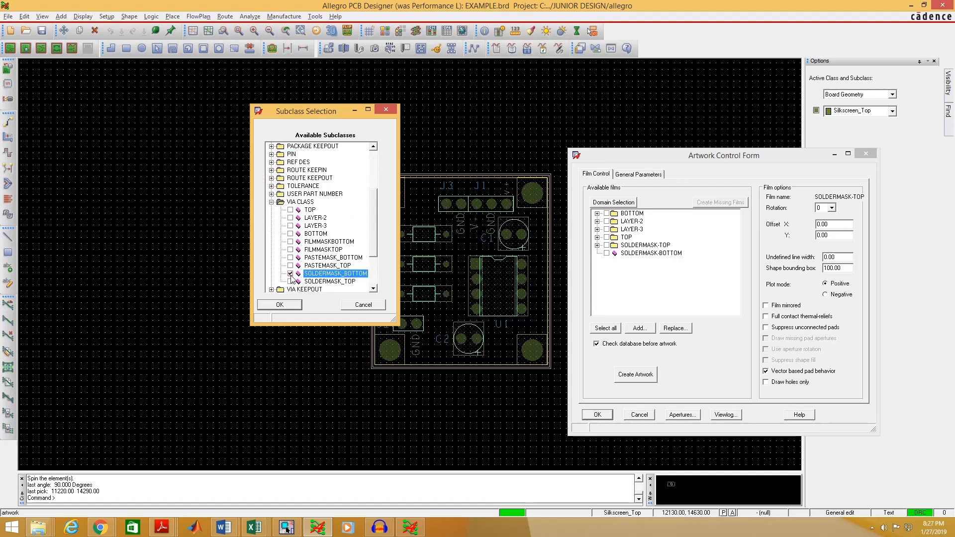
{"action": "left_click", "coordinate": [279, 305]}
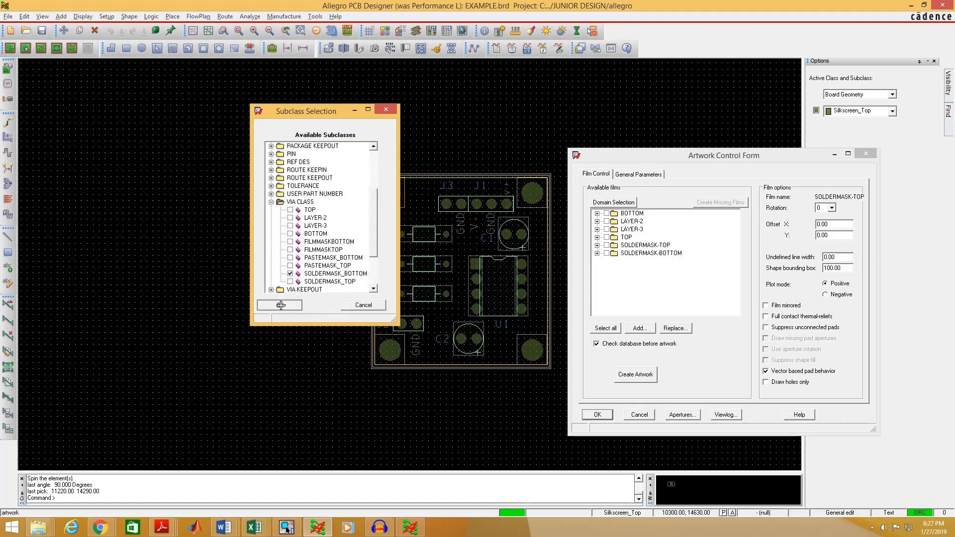
Manually add a new artwork film named SILKSCREEN-TOP to the available films
{"action": "left_click", "coordinate": [653, 254]}
{"action": "right_click", "coordinate": [652, 256]}
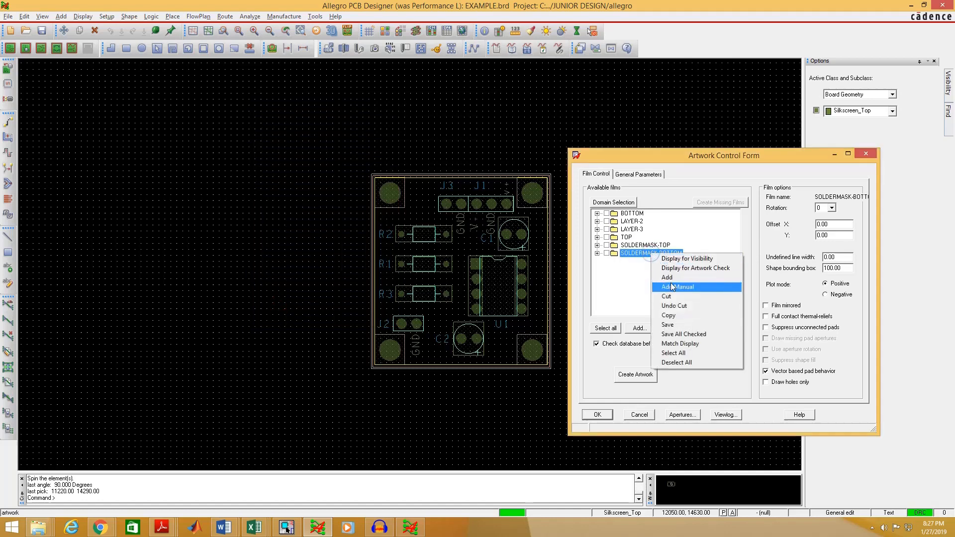
{"action": "left_click", "coordinate": [671, 285]}
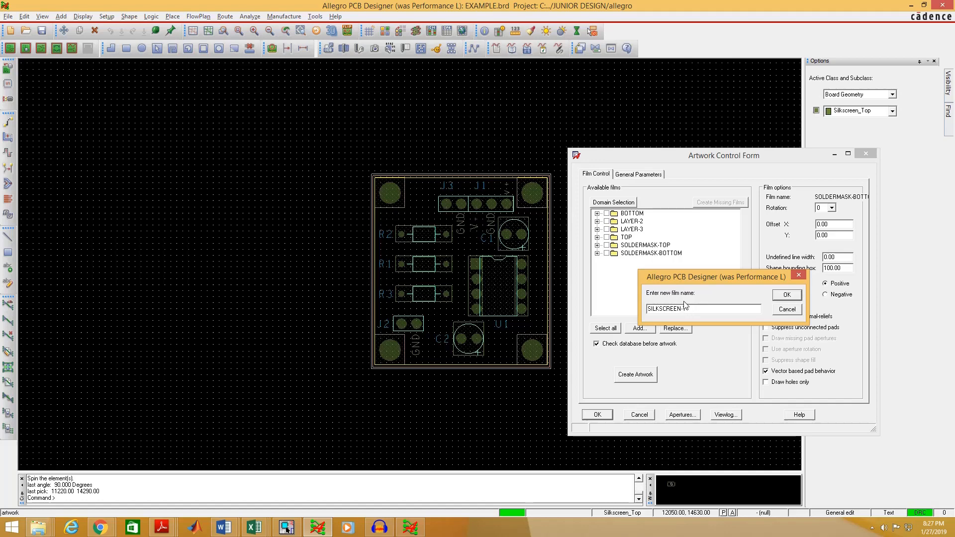
{"action": "left_click", "coordinate": [788, 295]}
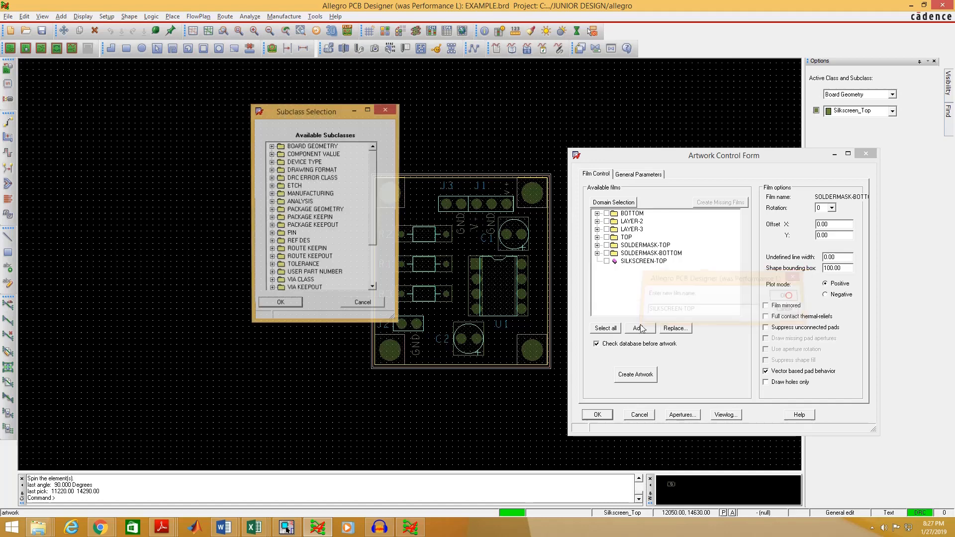
Include the BOARD GEOMETRY subclass SILKSCREEN_TOP in the SILKSCREEN-TOP film
{"action": "left_click", "coordinate": [272, 147]}
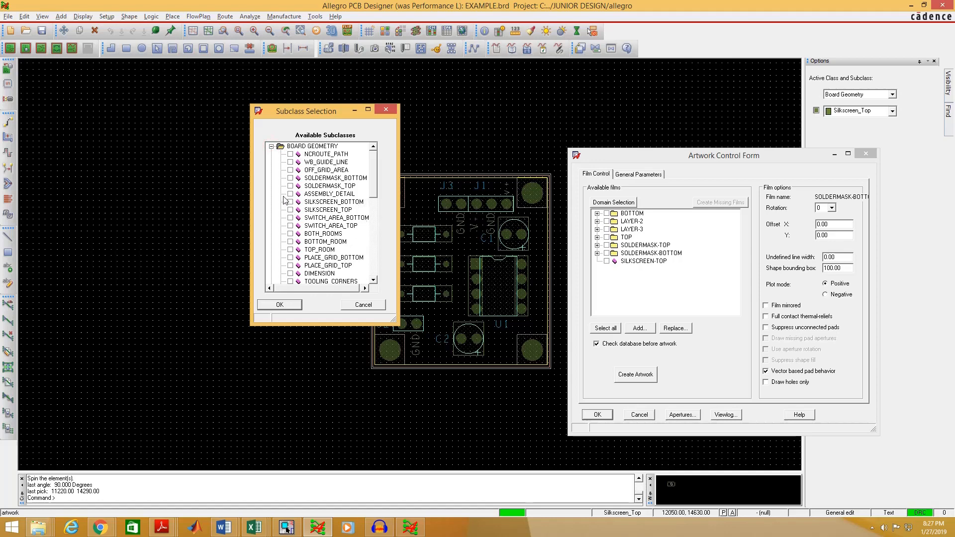
{"action": "left_click", "coordinate": [291, 210]}
{"action": "left_click", "coordinate": [272, 146]}
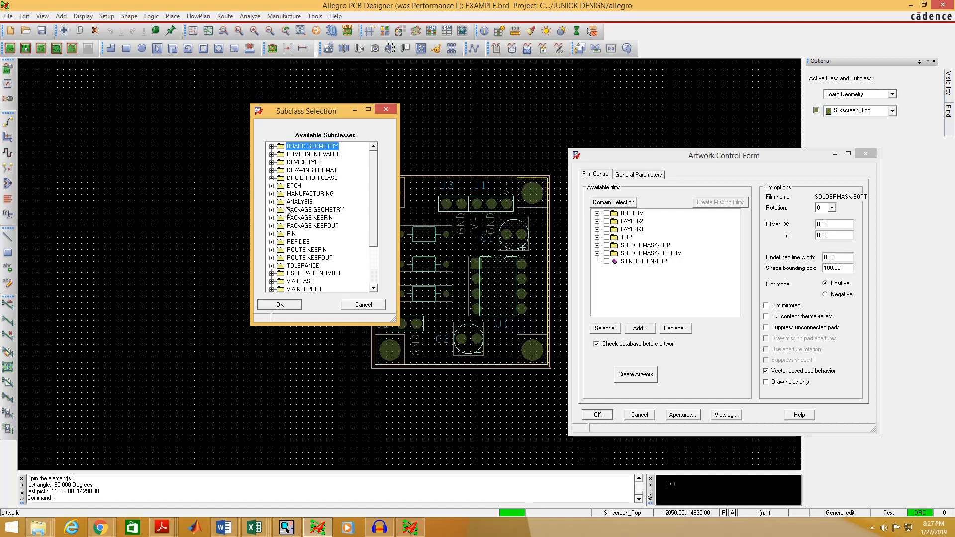
Include the PACKAGE GEOMETRY subclass SILKSCREEN_TOP in the SILKSCREEN-TOP film
{"action": "scroll", "coordinate": [272, 211], "scroll_direction": "down", "scroll_amount": 3}
{"action": "left_click", "coordinate": [271, 211]}
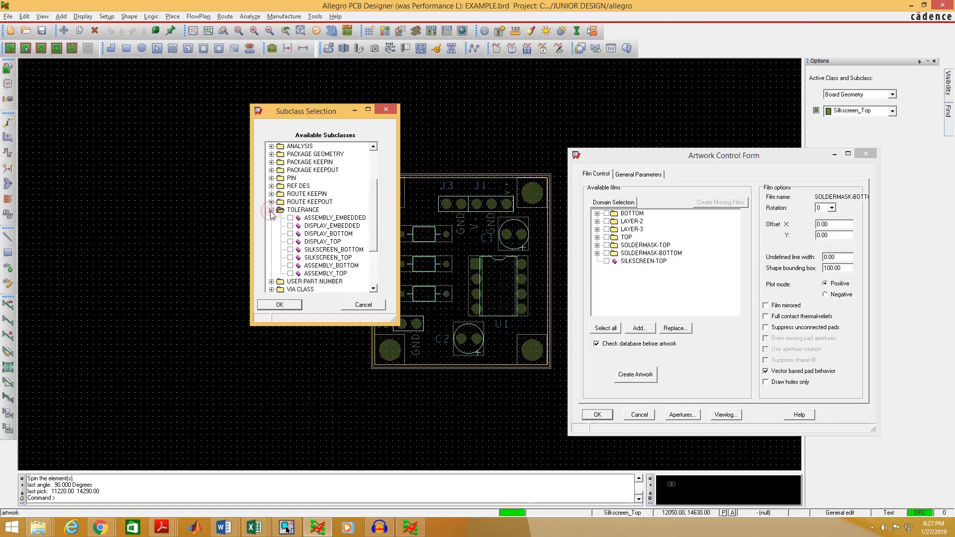
{"action": "left_click", "coordinate": [271, 211]}
{"action": "left_click", "coordinate": [271, 170]}
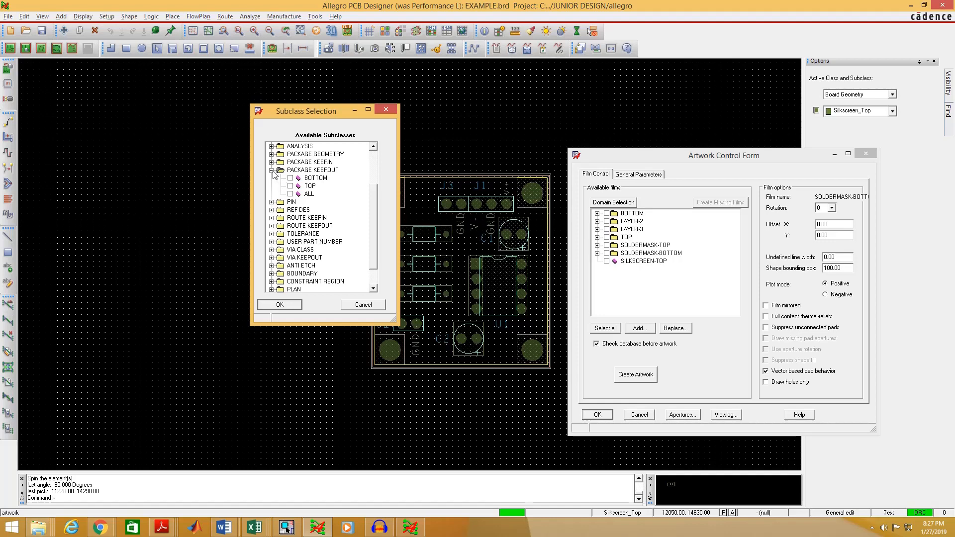
{"action": "left_click", "coordinate": [271, 154]}
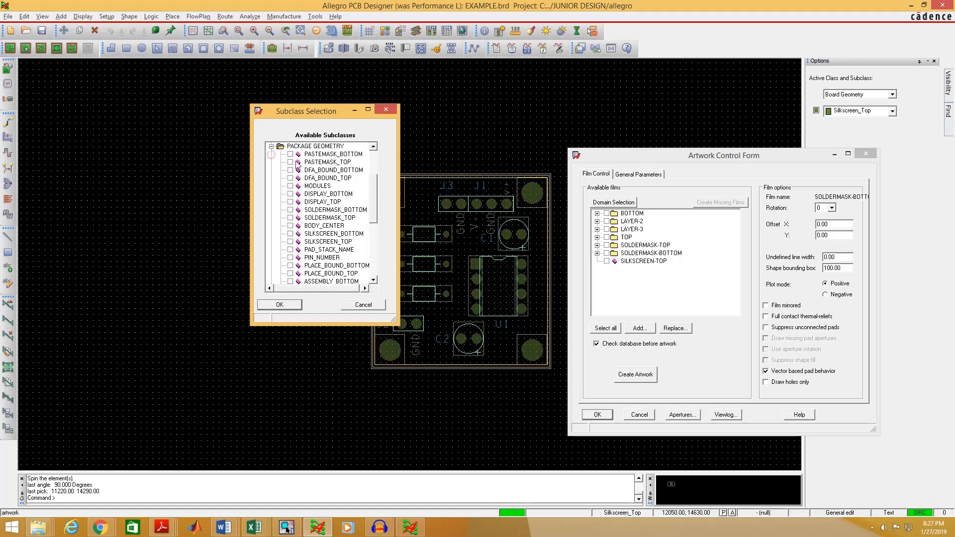
{"action": "left_click", "coordinate": [290, 242]}
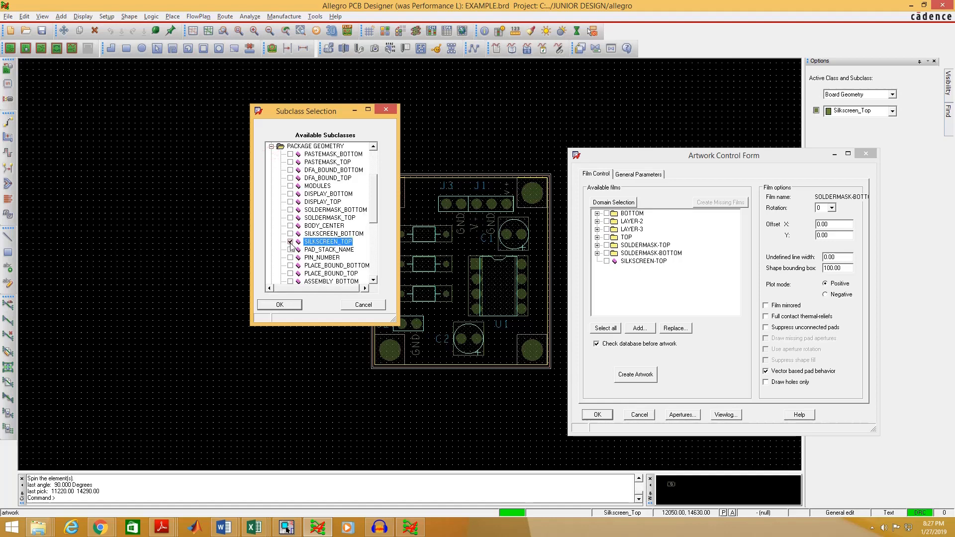
{"action": "left_click", "coordinate": [271, 146]}
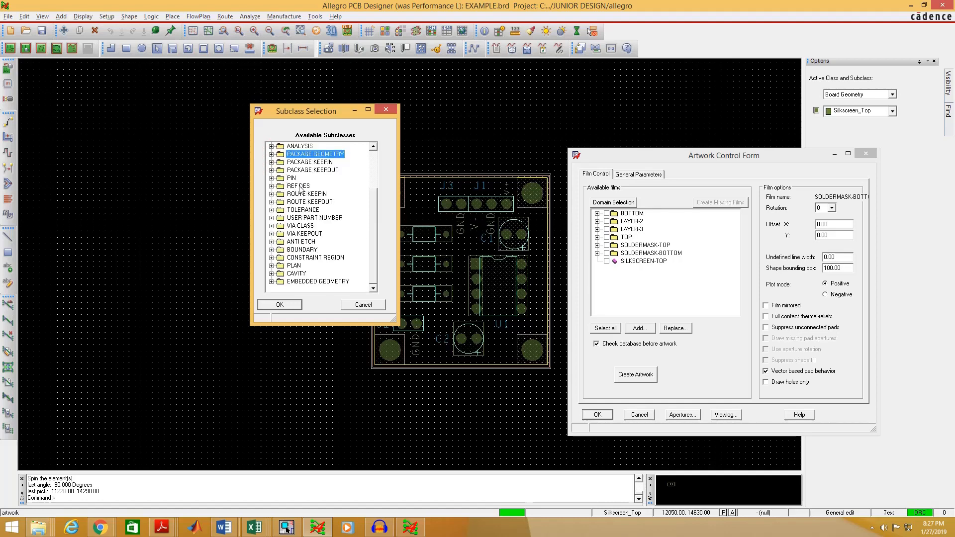
Include the REF DES subclass SILKSCREEN_TOP in the SILKSCREEN-TOP film and accept the subclass selection
{"action": "left_click", "coordinate": [272, 187]}
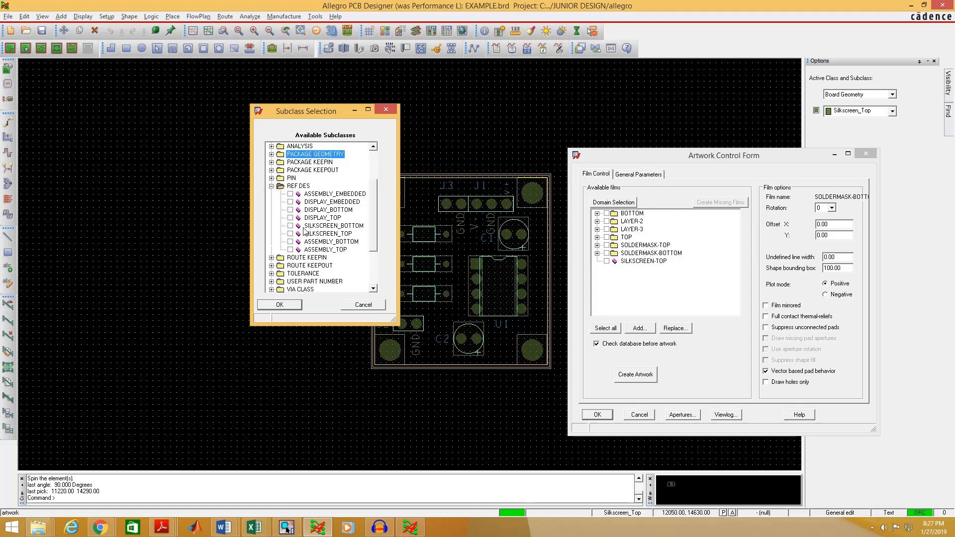
{"action": "left_click", "coordinate": [272, 186]}
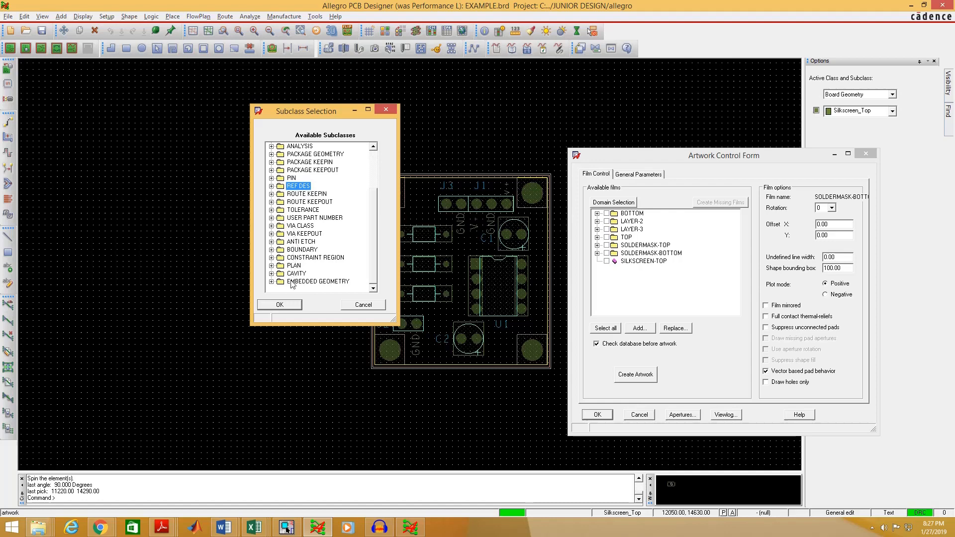
{"action": "left_click", "coordinate": [281, 305]}
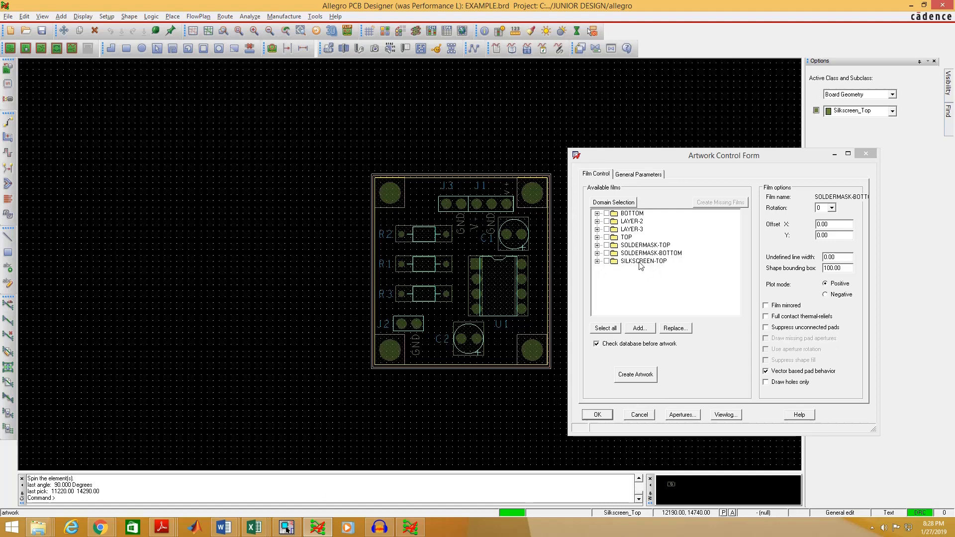
Manually add a new artwork film named OUTLINE to the available films
{"action": "right_click", "coordinate": [636, 262]}
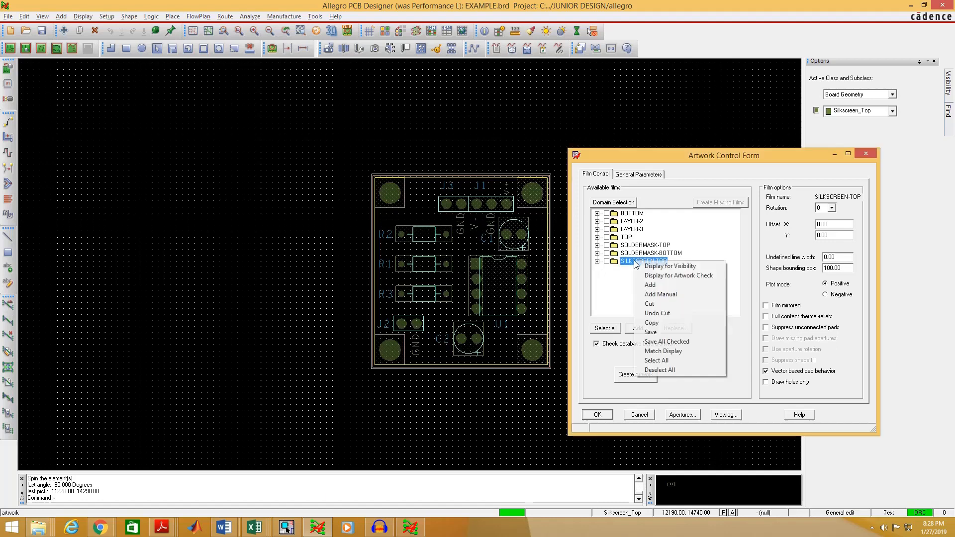
{"action": "left_click", "coordinate": [676, 294]}
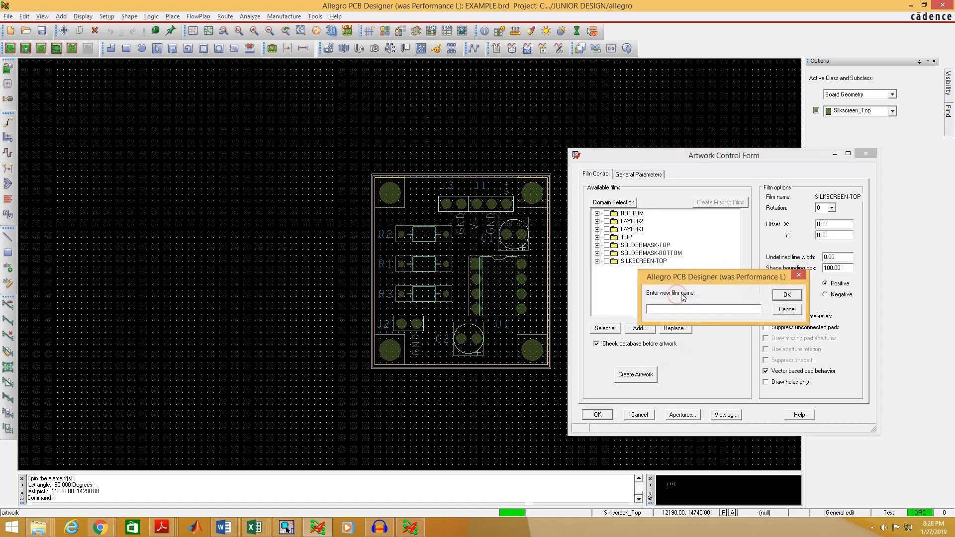
{"action": "type", "text": "0"}
{"action": "left_click", "coordinate": [781, 296]}
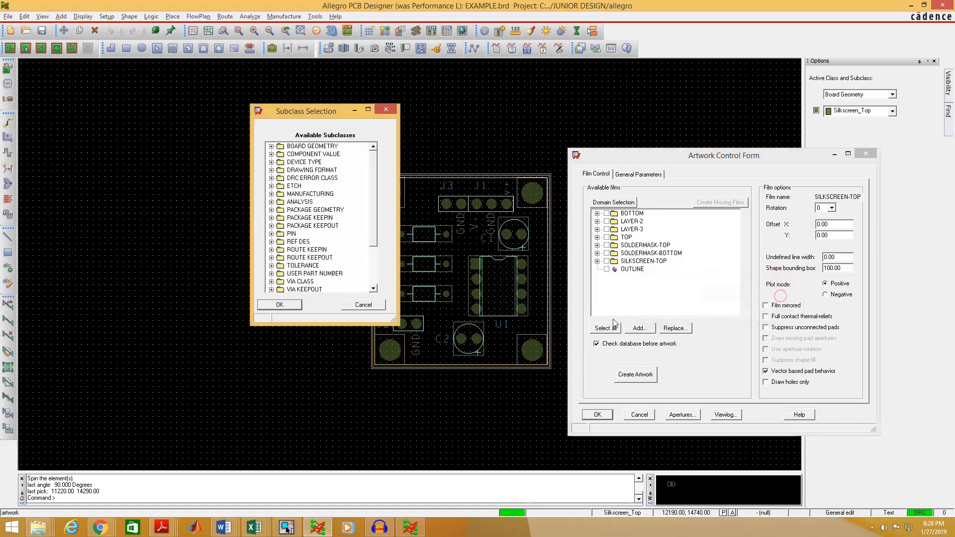
Include the BOARD GEOMETRY subclass OUTLINE in the OUTLINE film and accept the subclass selection
{"action": "left_click", "coordinate": [271, 147]}
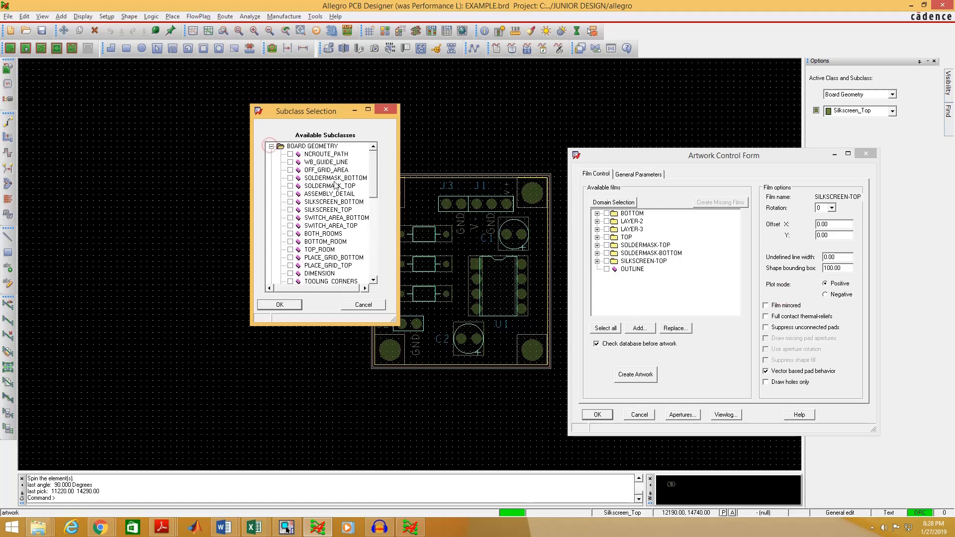
{"action": "left_click_drag", "start_coordinate": [375, 186], "coordinate": [375, 197]}
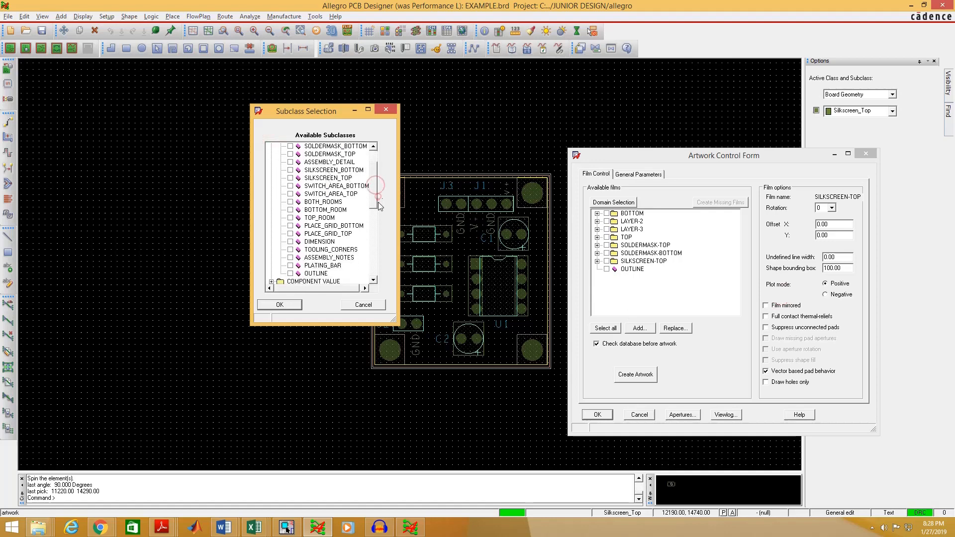
{"action": "left_click", "coordinate": [291, 273]}
{"action": "left_click", "coordinate": [279, 306]}
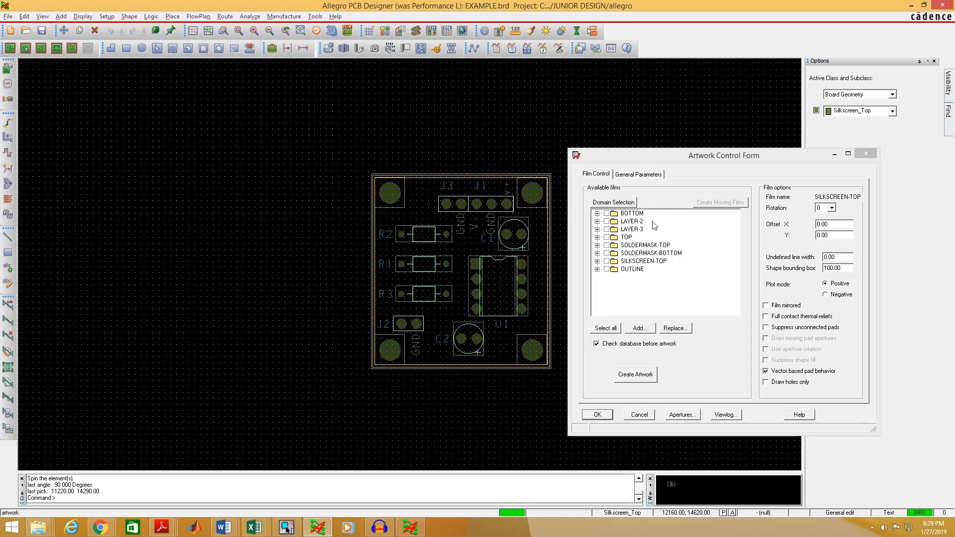
Set the undefined line width of the BOTTOM film to 2
{"action": "left_click", "coordinate": [632, 221]}
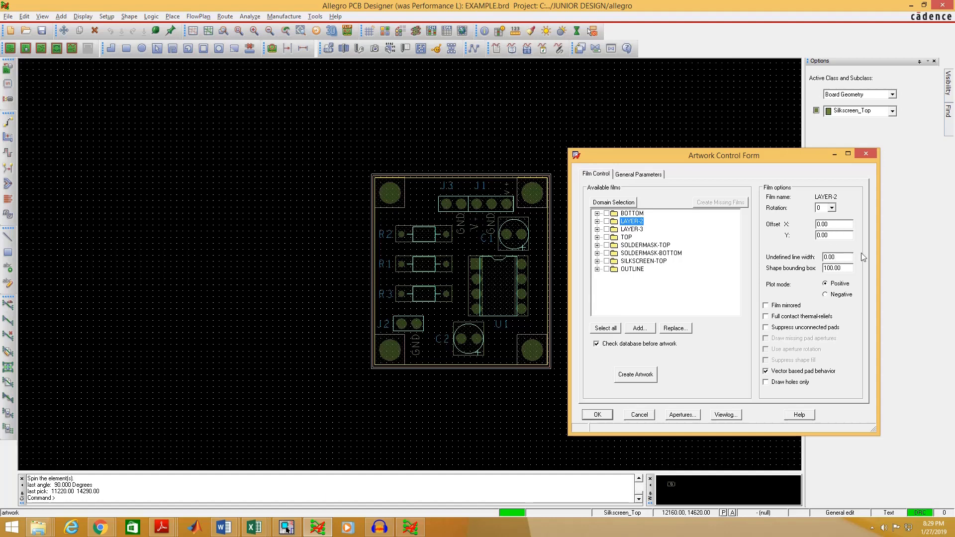
{"action": "left_click", "coordinate": [630, 214]}
{"action": "double_click", "coordinate": [843, 257]}
{"action": "left_click", "coordinate": [633, 214]}
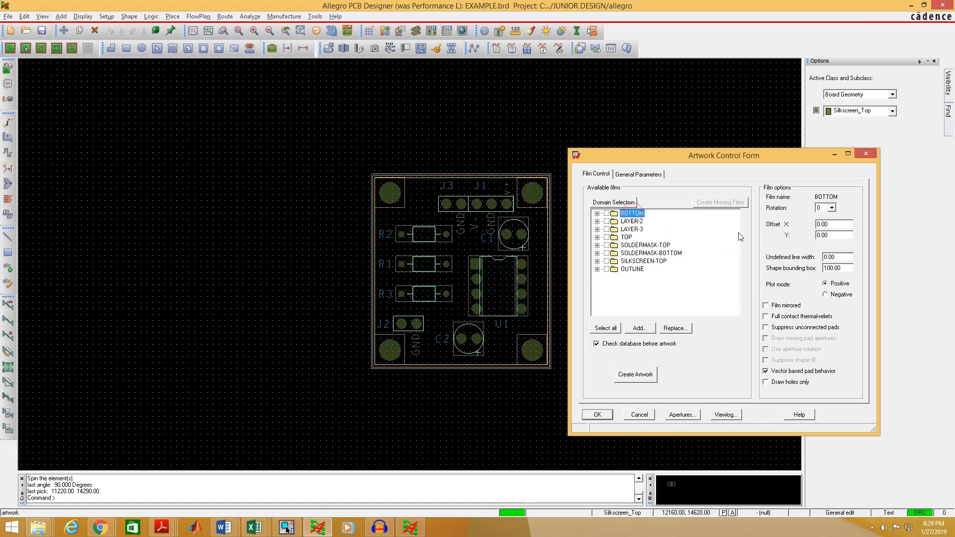
{"action": "double_click", "coordinate": [845, 257]}
{"action": "type", "text": "2"}
Set the undefined line width of the LAYER-2 and LAYER-3 films to 2
{"action": "left_click", "coordinate": [632, 222]}
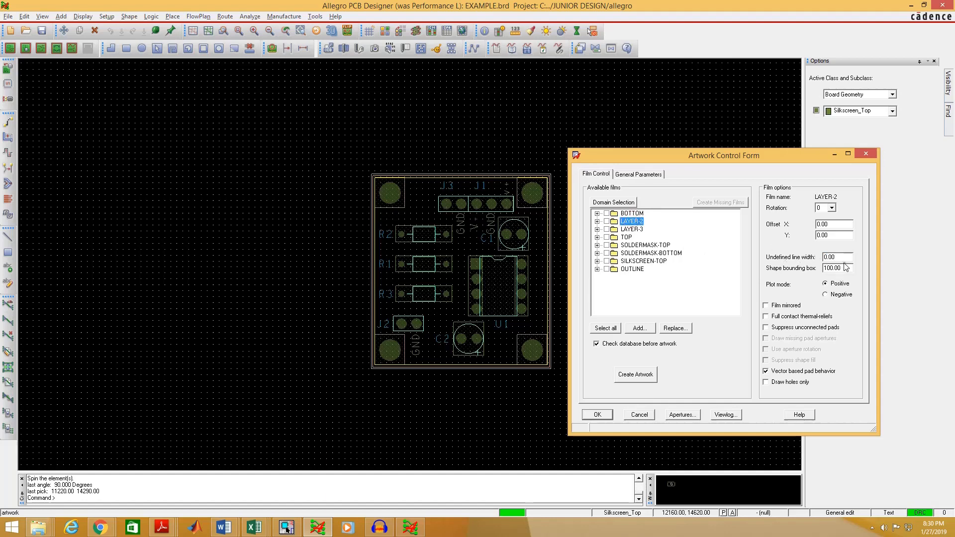
{"action": "double_click", "coordinate": [844, 257]}
{"action": "type", "text": "2"}
{"action": "left_click", "coordinate": [632, 230]}
{"action": "double_click", "coordinate": [841, 257]}
Set the undefined line width of the TOP, SOLDERMASK-TOP and SOLDERMASK-BOTTOM films to 2
{"action": "left_click", "coordinate": [626, 238]}
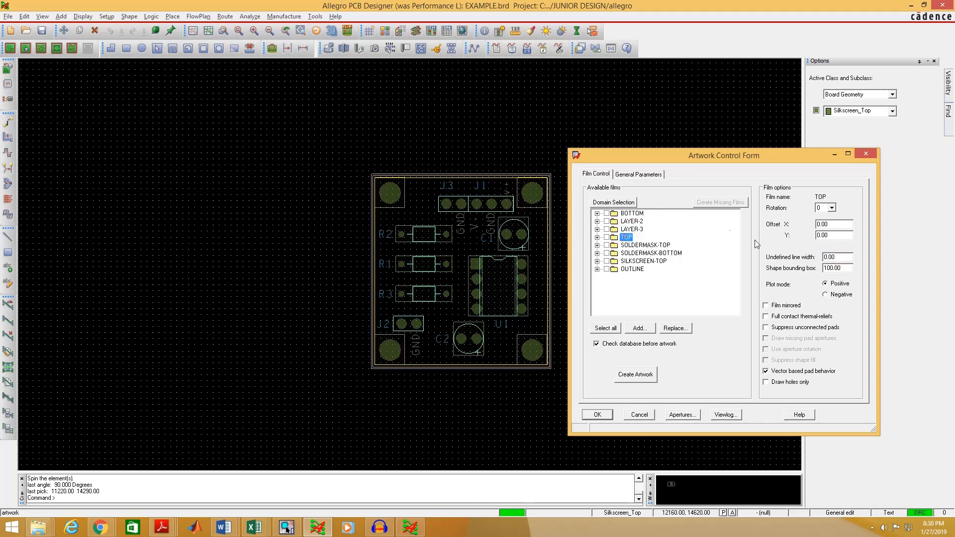
{"action": "double_click", "coordinate": [836, 257]}
{"action": "left_click", "coordinate": [645, 245]}
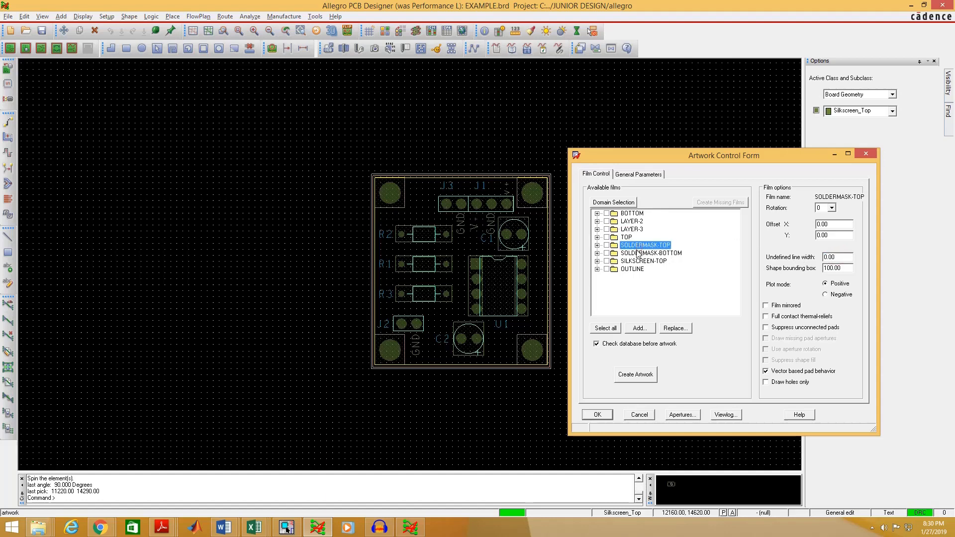
{"action": "double_click", "coordinate": [842, 257]}
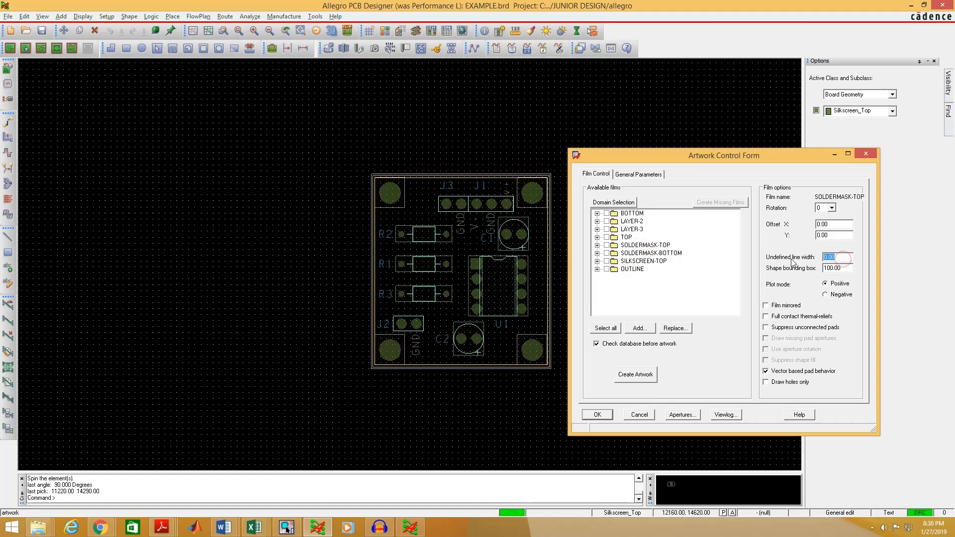
{"action": "left_click", "coordinate": [650, 254]}
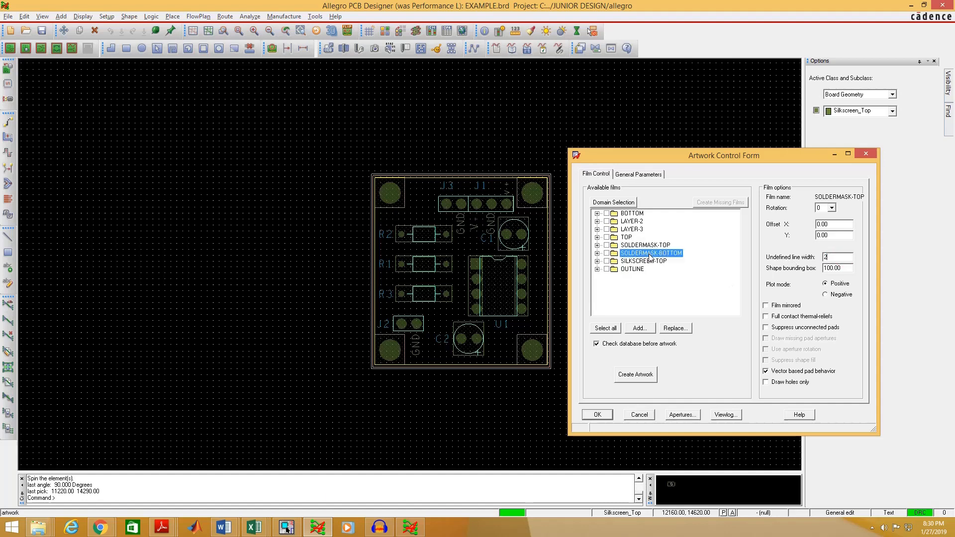
{"action": "double_click", "coordinate": [839, 257]}
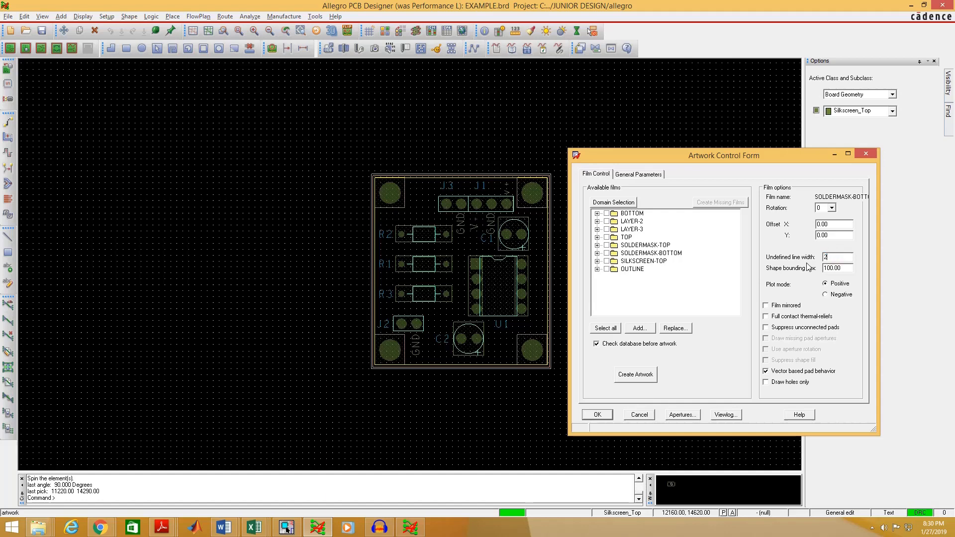
Set the undefined line width of the SILKSCREEN-TOP film to 5 and compare it with the SOLDERMASK-BOTTOM film's setting
{"action": "left_click", "coordinate": [642, 261]}
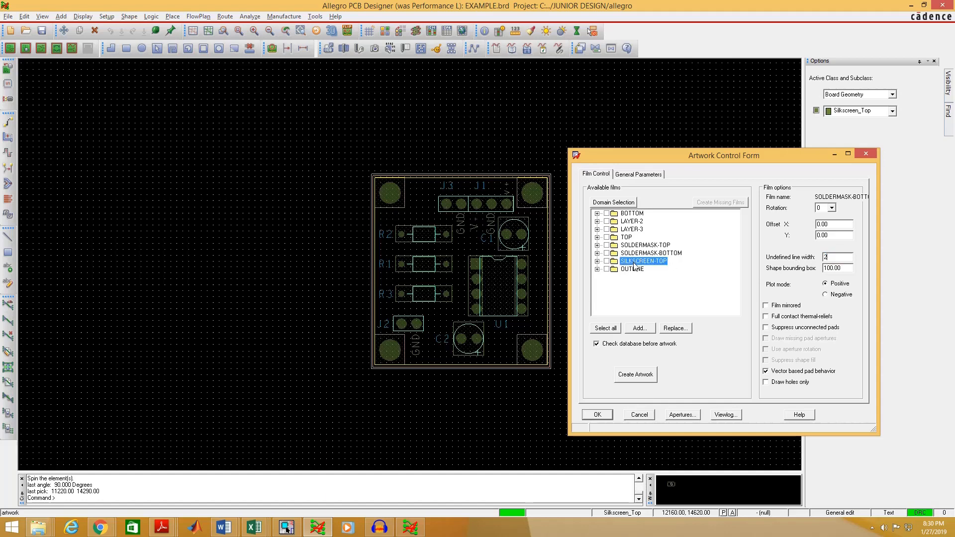
{"action": "double_click", "coordinate": [834, 257]}
{"action": "type", "text": "5"}
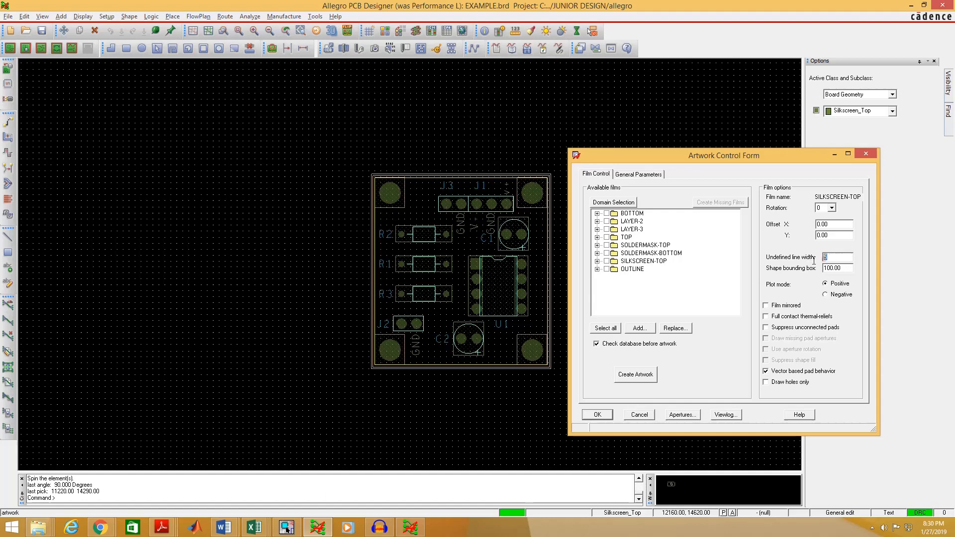
{"action": "left_click", "coordinate": [640, 262]}
{"action": "left_click", "coordinate": [658, 253]}
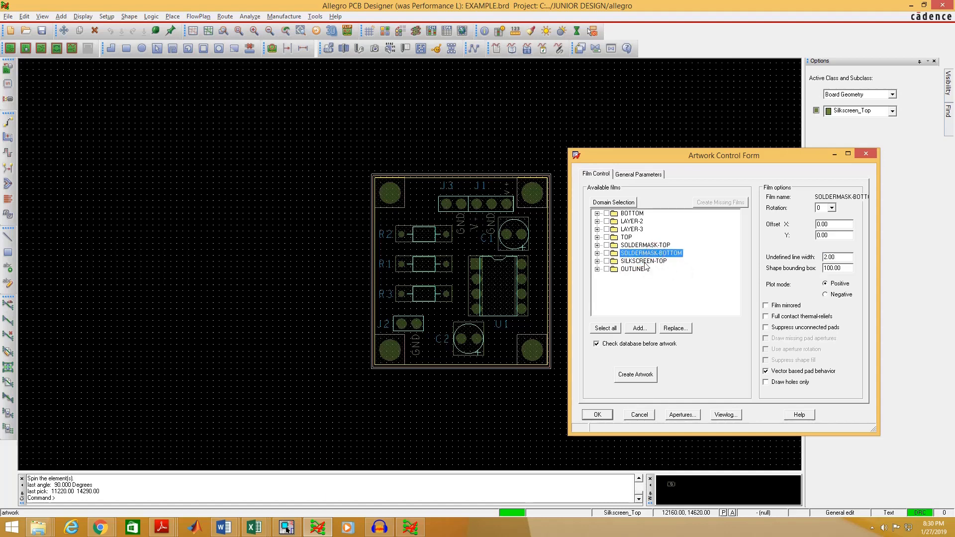
{"action": "left_click", "coordinate": [646, 262]}
Set the undefined line width of the OUTLINE film to 5
{"action": "left_click", "coordinate": [632, 270]}
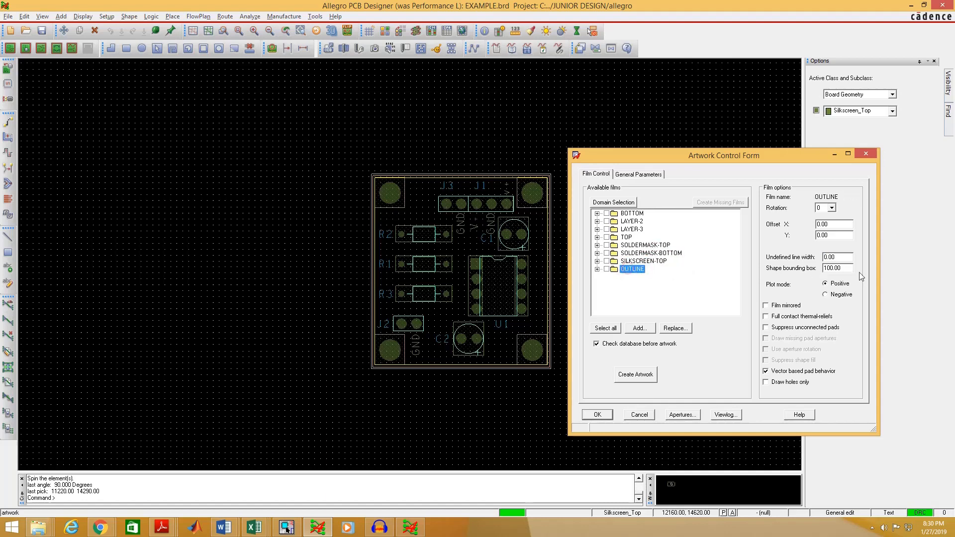
{"action": "double_click", "coordinate": [844, 257]}
{"action": "type", "text": "5"}
{"action": "left_click", "coordinate": [646, 261]}
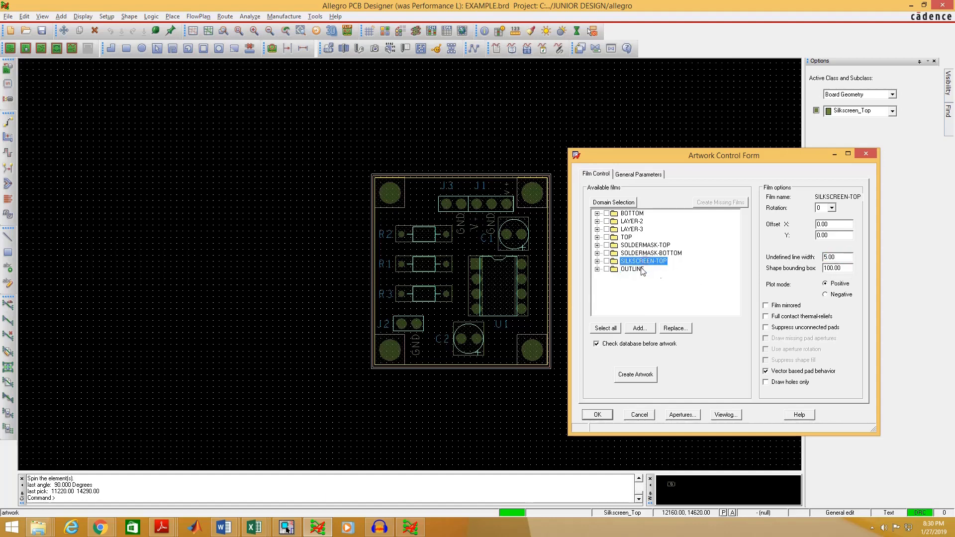
Check the undefined line width of every film, from BOTTOM through OUTLINE
{"action": "left_click", "coordinate": [641, 270]}
{"action": "left_click", "coordinate": [644, 253]}
{"action": "left_click", "coordinate": [639, 245]}
{"action": "left_click", "coordinate": [627, 238]}
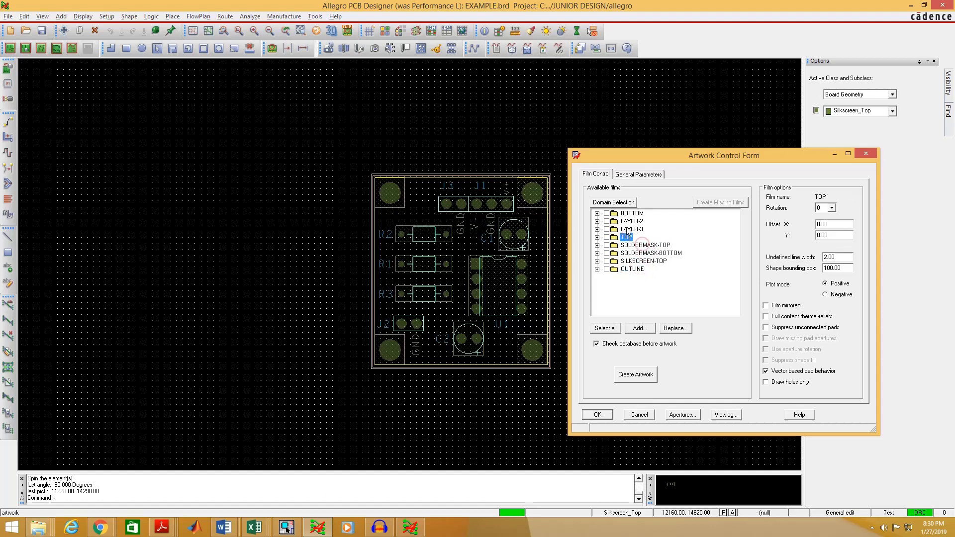
{"action": "left_click", "coordinate": [630, 229]}
{"action": "left_click", "coordinate": [629, 221]}
{"action": "left_click", "coordinate": [630, 213]}
{"action": "left_click", "coordinate": [630, 222]}
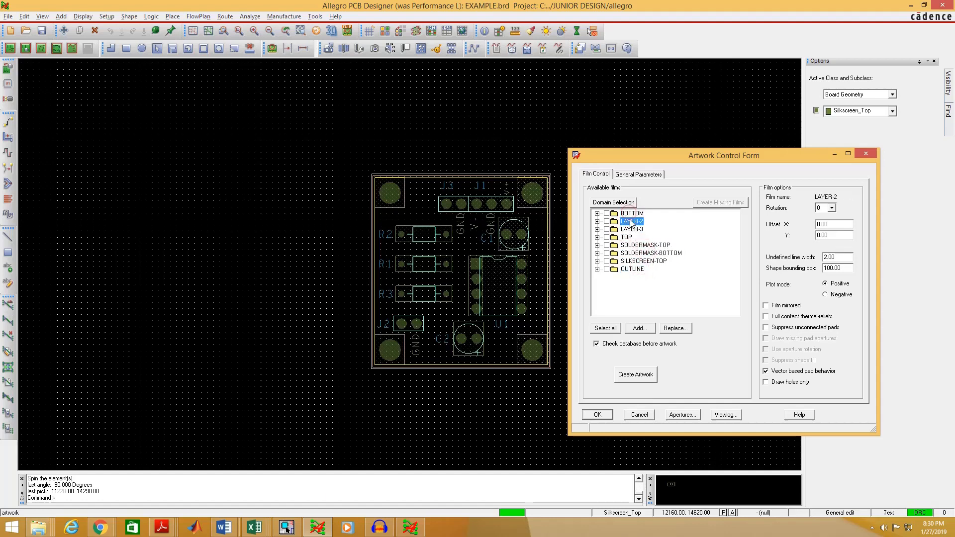
{"action": "left_click", "coordinate": [632, 229]}
{"action": "left_click", "coordinate": [628, 237]}
{"action": "left_click", "coordinate": [636, 245]}
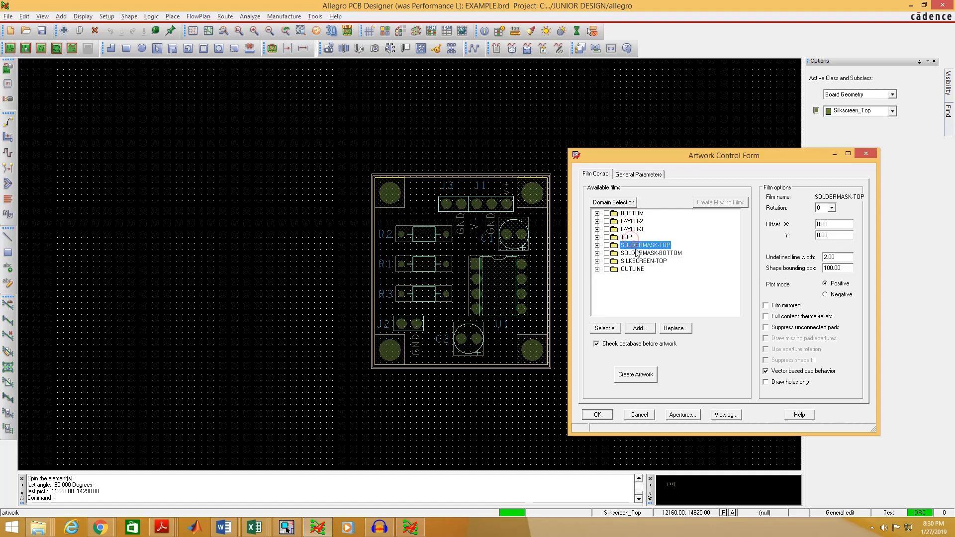
{"action": "left_click", "coordinate": [639, 254]}
{"action": "left_click", "coordinate": [637, 261]}
{"action": "left_click", "coordinate": [635, 269]}
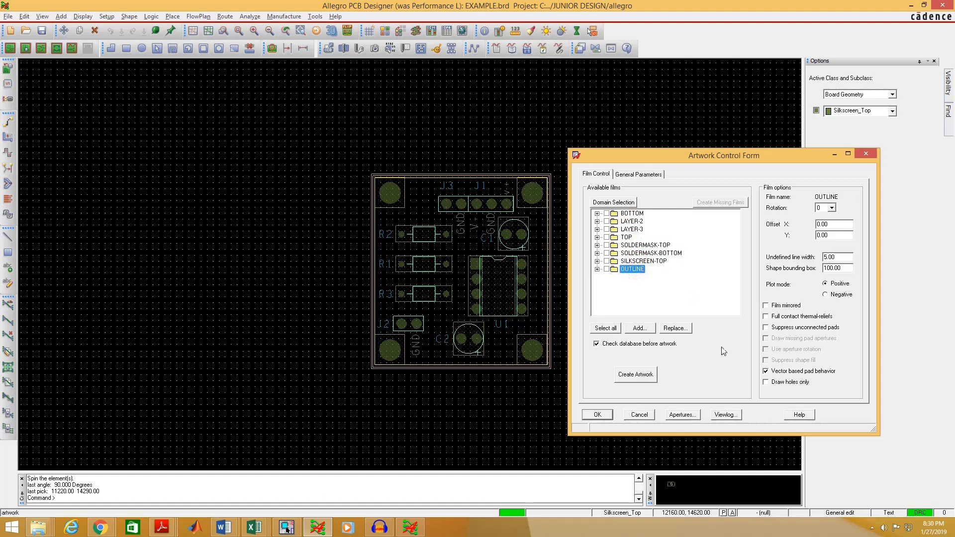
Automatically create the aperture stations of wheel 1 without rotation and save the aperture list
{"action": "left_click", "coordinate": [682, 416]}
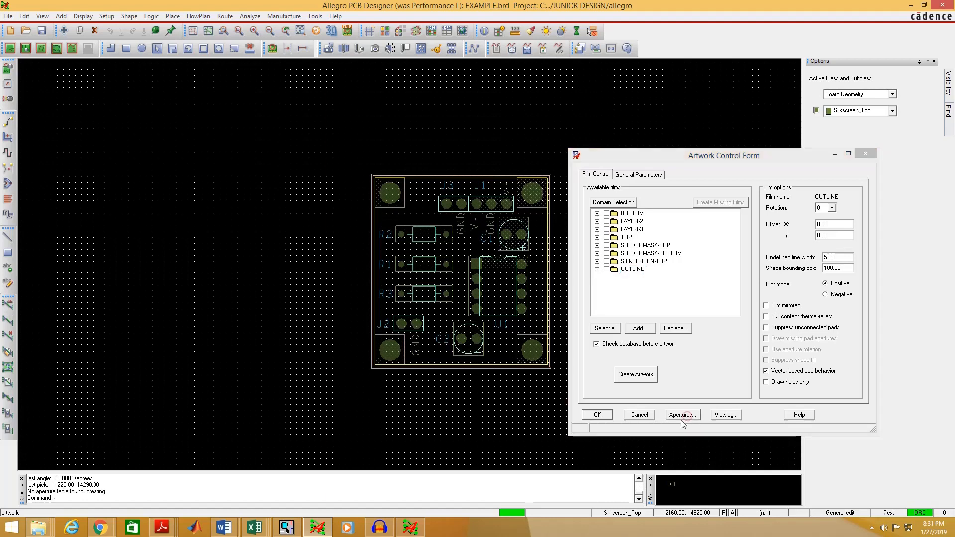
{"action": "left_click_drag", "start_coordinate": [47, 29], "coordinate": [370, 78]}
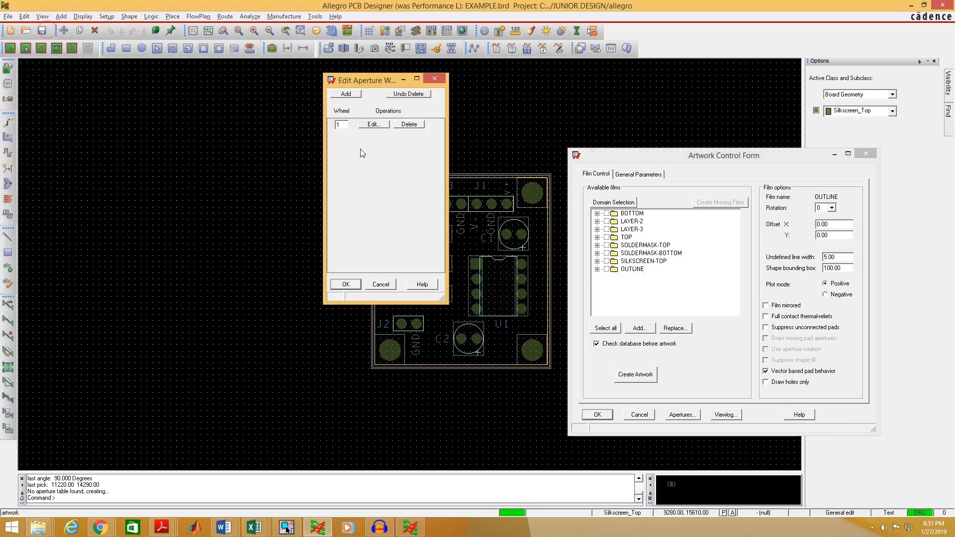
{"action": "left_click", "coordinate": [373, 125]}
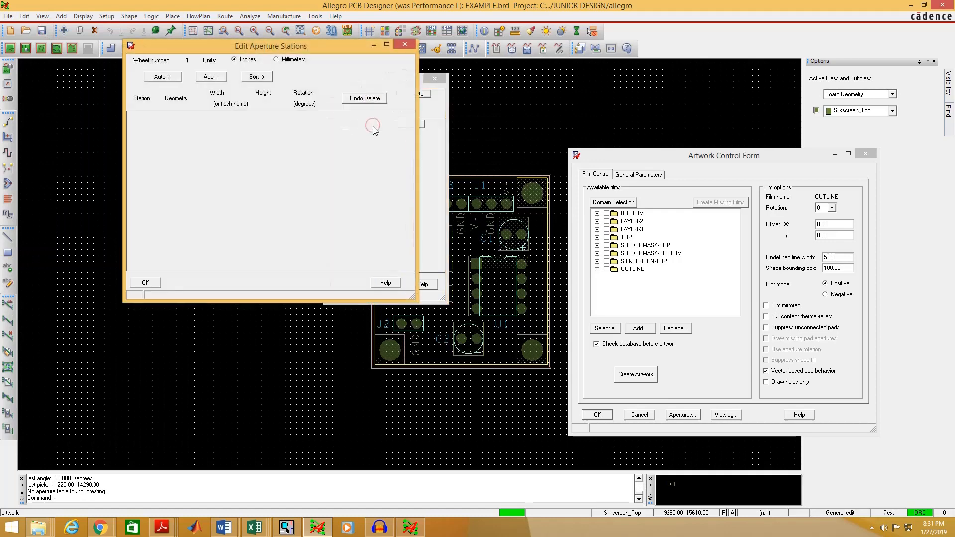
{"action": "left_click", "coordinate": [167, 79]}
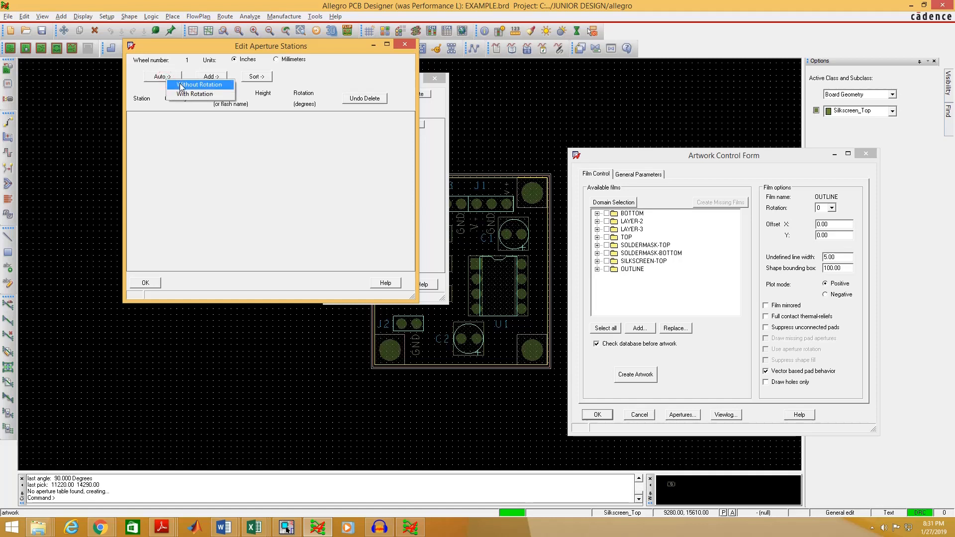
{"action": "left_click", "coordinate": [195, 84]}
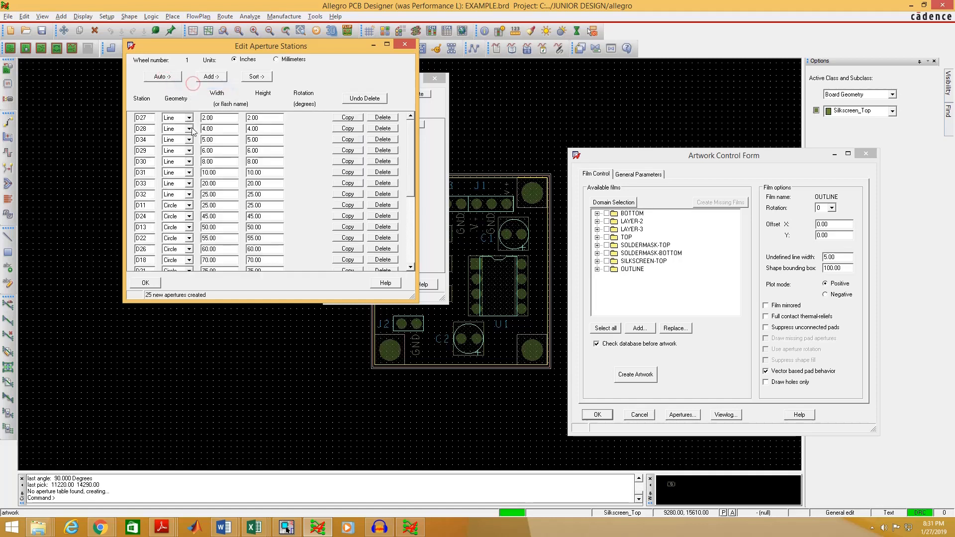
{"action": "left_click", "coordinate": [146, 283]}
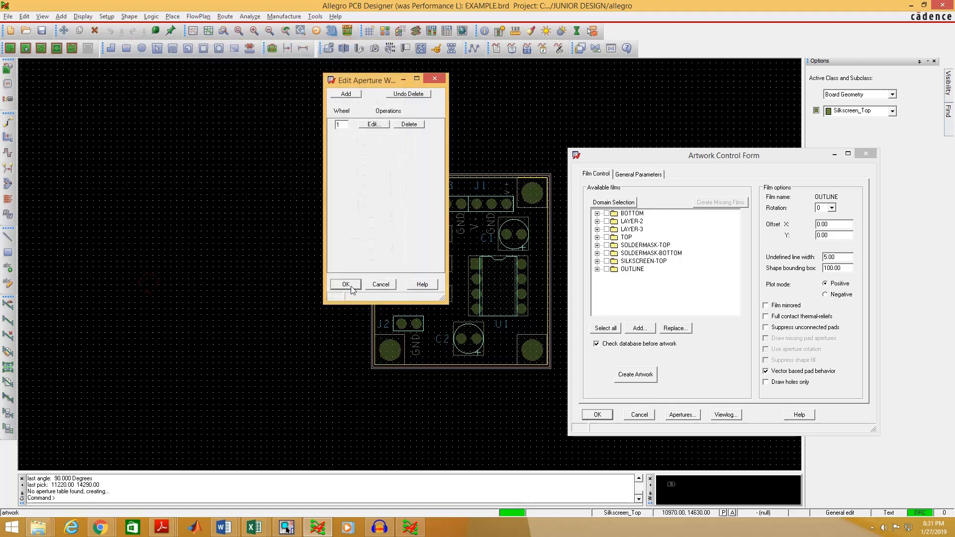
{"action": "left_click", "coordinate": [346, 284]}
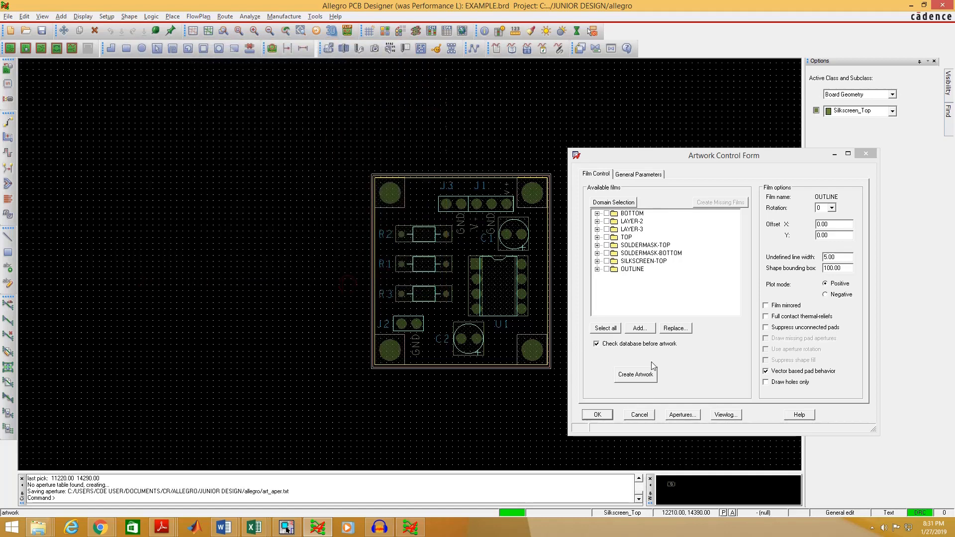
Check the general artwork parameters, and create the artwork for all available films
{"action": "left_click", "coordinate": [636, 175]}
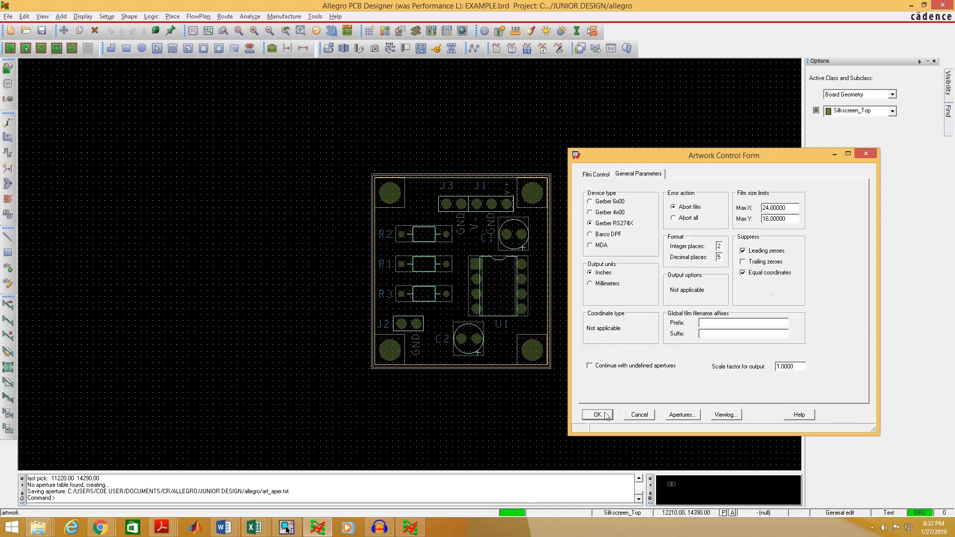
{"action": "left_click", "coordinate": [599, 175]}
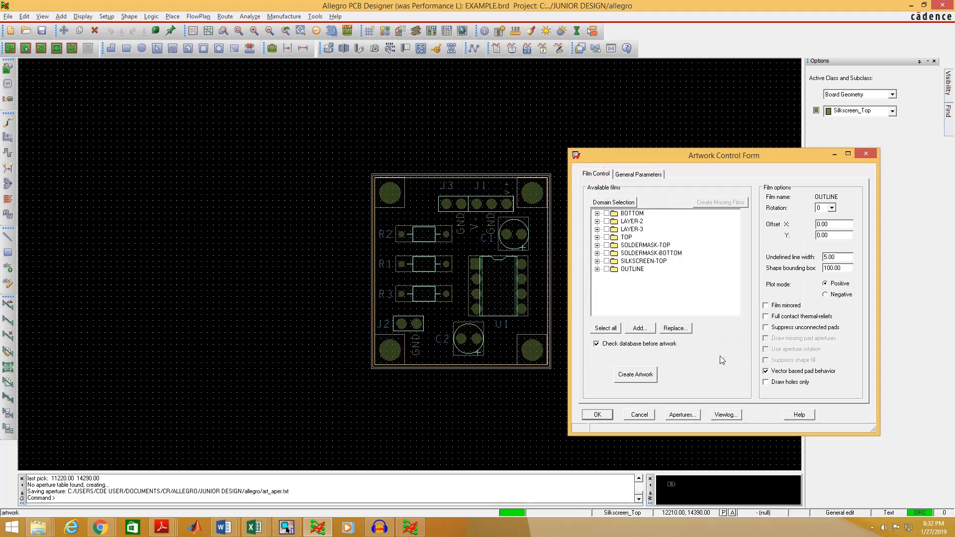
{"action": "left_click", "coordinate": [606, 331]}
{"action": "left_click", "coordinate": [640, 376]}
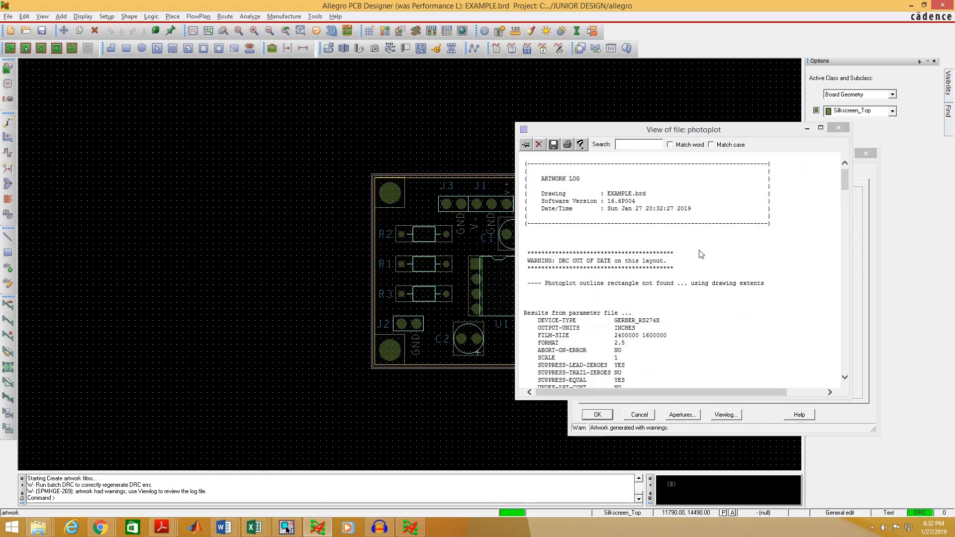
Read the photoplot log through to its summary, close it and accept the artwork settings
{"action": "scroll", "coordinate": [665, 281], "scroll_direction": "down", "scroll_amount": 20}
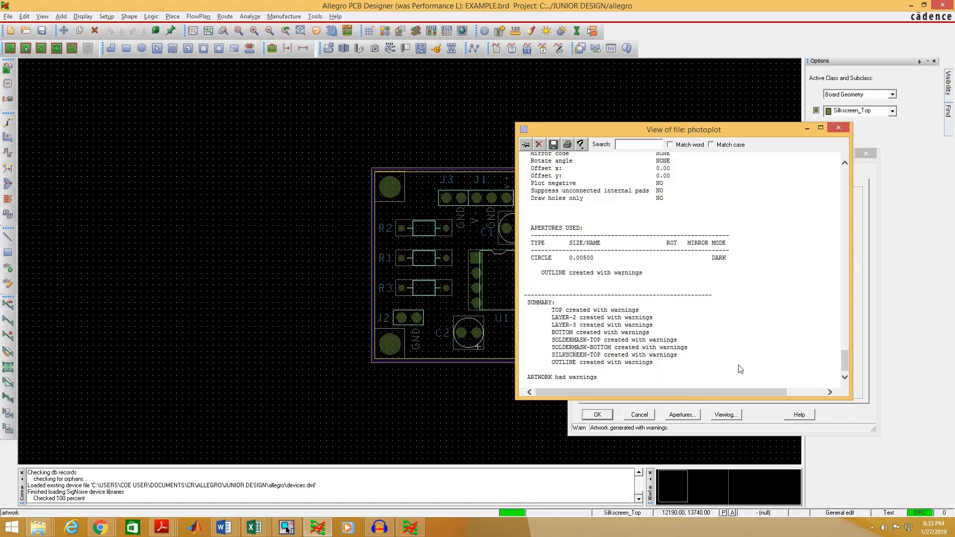
{"action": "left_click", "coordinate": [840, 128]}
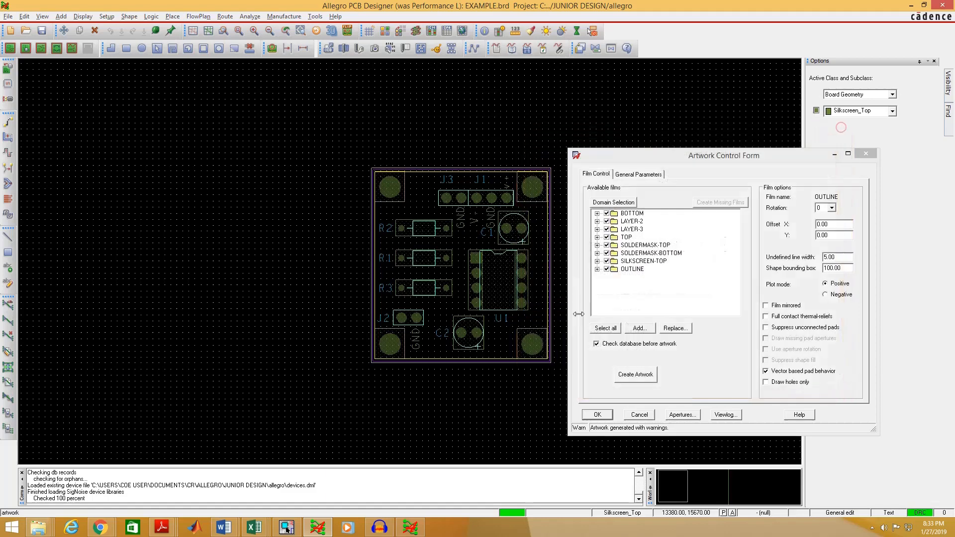
{"action": "left_click", "coordinate": [598, 415]}
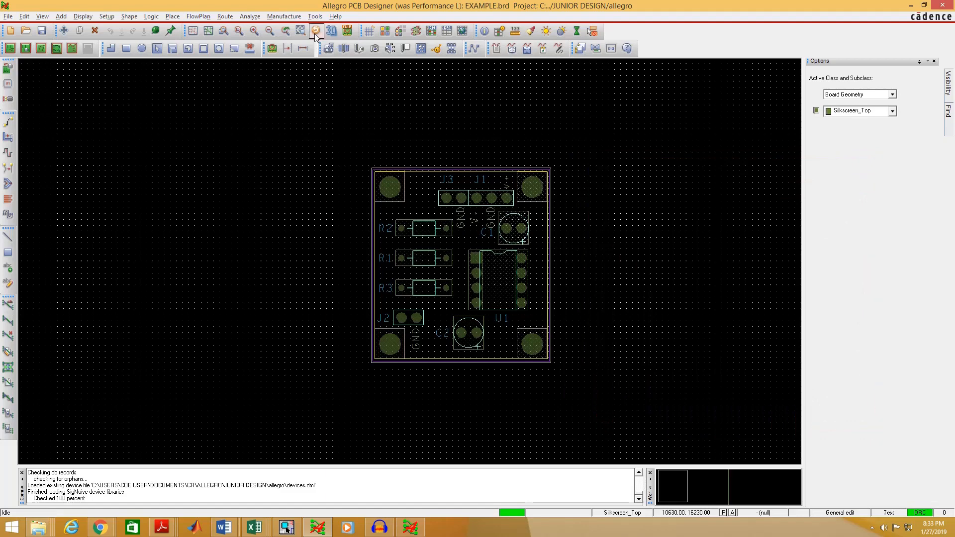
Start NC Drill and enable leading zero suppression and enhanced Excellon format in its NC parameters
{"action": "left_click", "coordinate": [285, 18]}
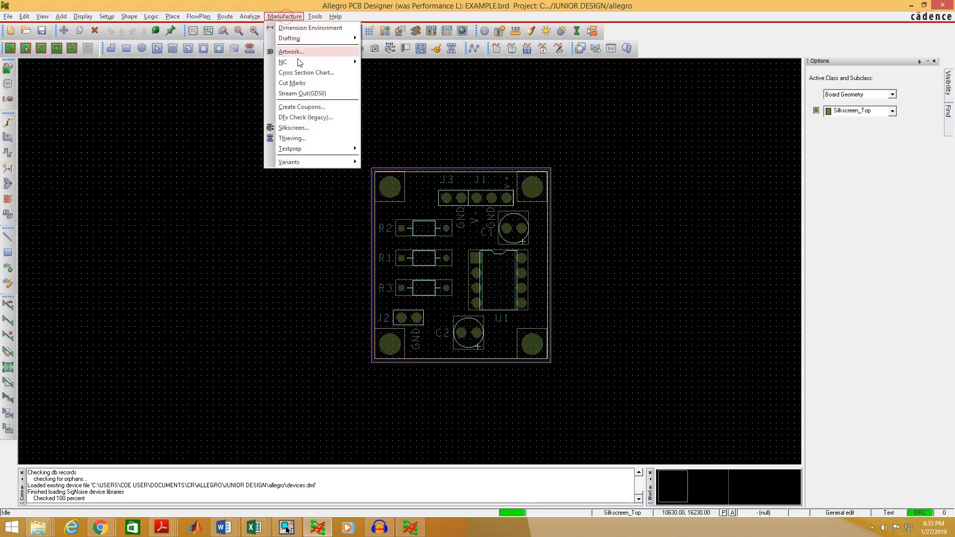
{"action": "mouse_move", "coordinate": [288, 67]}
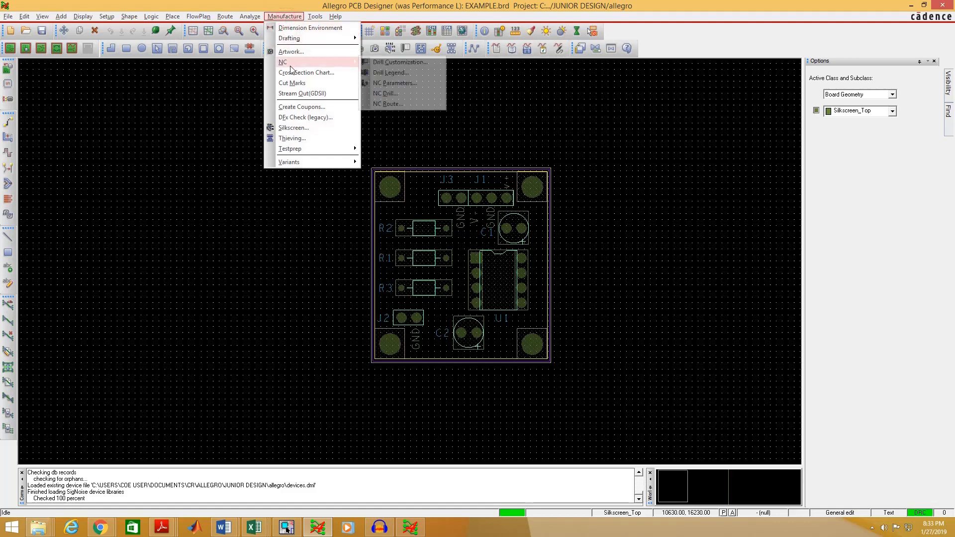
{"action": "left_click", "coordinate": [391, 96]}
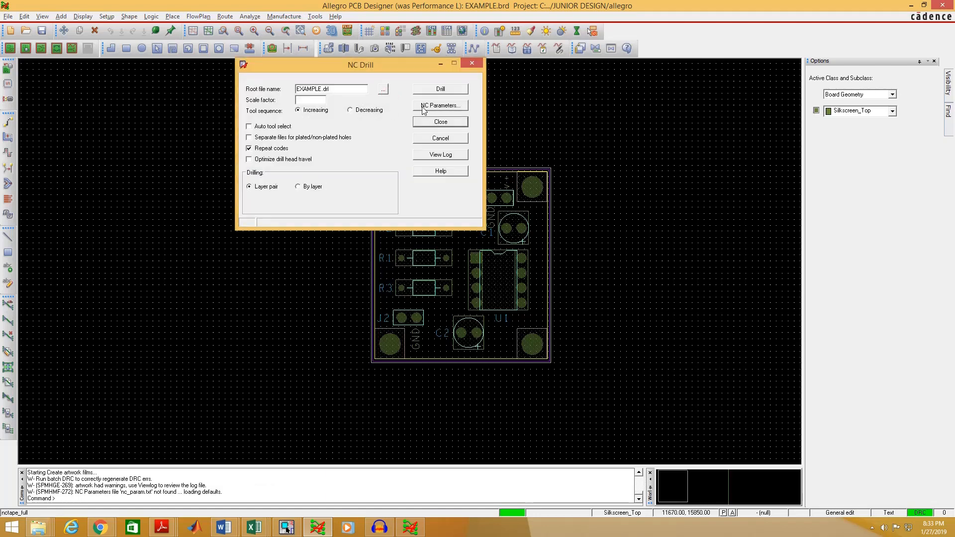
{"action": "left_click", "coordinate": [440, 106]}
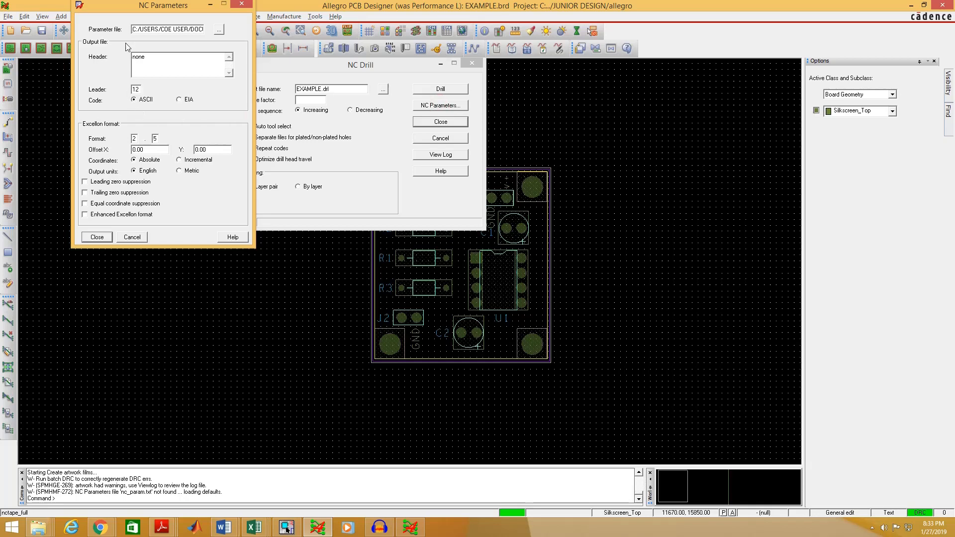
{"action": "left_click_drag", "start_coordinate": [121, 12], "coordinate": [343, 56]}
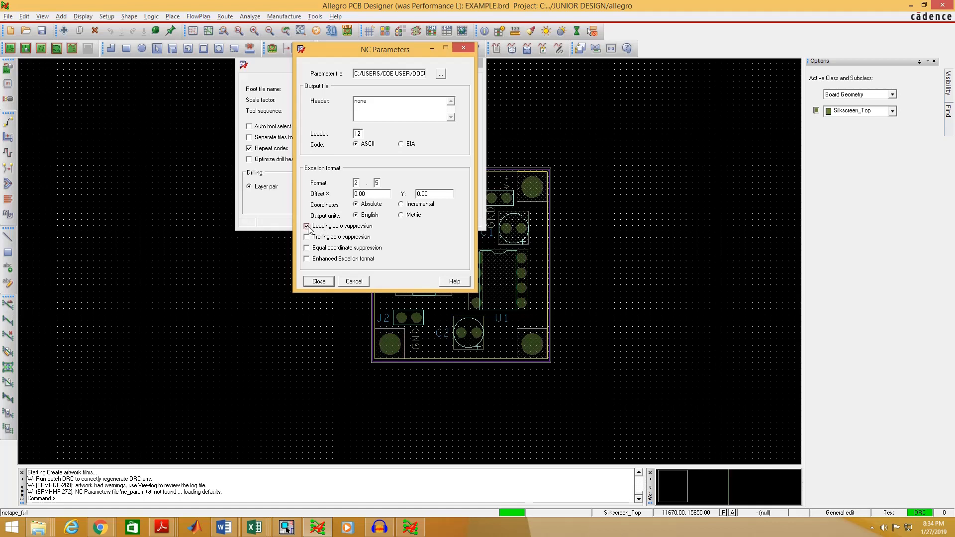
{"action": "left_click", "coordinate": [306, 259]}
{"action": "left_click", "coordinate": [319, 282]}
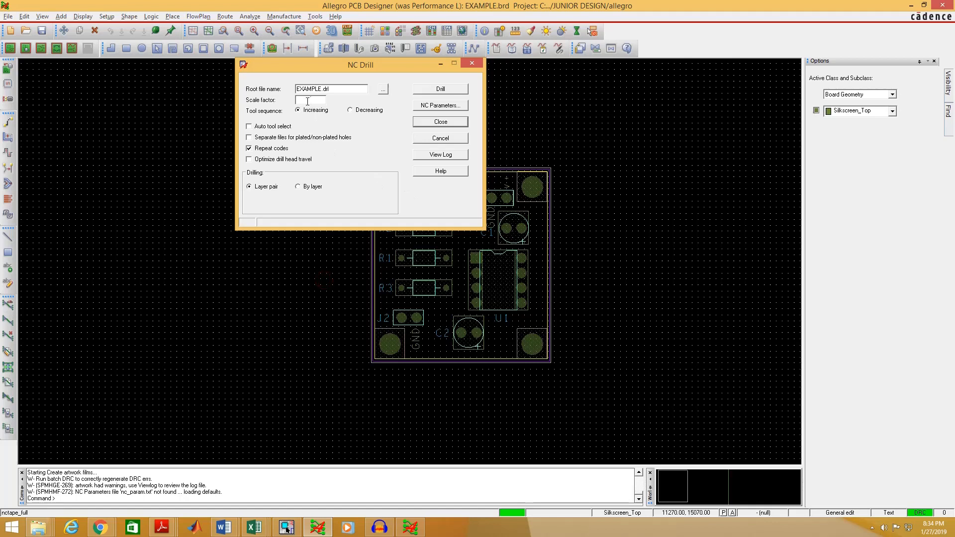
Generate EXAMPLE.drl with scale factor 1, auto tool select and optimized drill head travel on and repeat codes off, and close NC Drill
{"action": "left_click", "coordinate": [249, 149]}
{"action": "left_click", "coordinate": [250, 160]}
{"action": "left_click", "coordinate": [446, 90]}
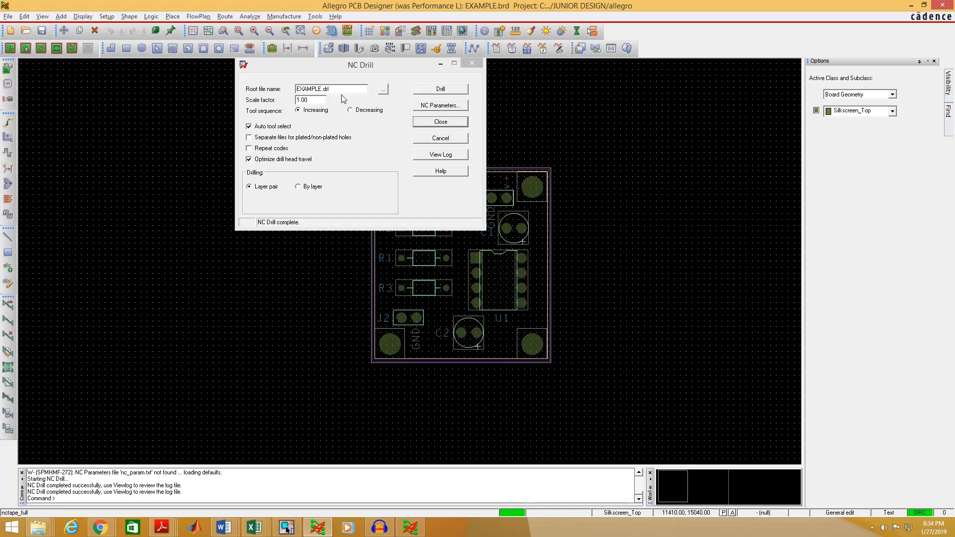
{"action": "left_click", "coordinate": [432, 124]}
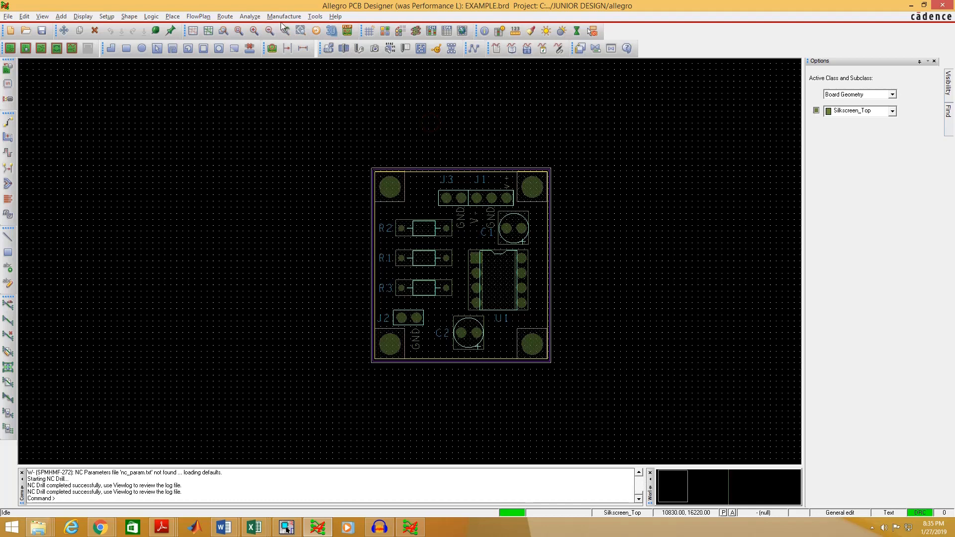
Generate a layer-pair drill legend in mils and place the drill chart below the board
{"action": "scroll", "coordinate": [379, 145], "scroll_direction": "down", "scroll_amount": 1}
{"action": "scroll", "coordinate": [479, 166], "scroll_direction": "up", "scroll_amount": 1}
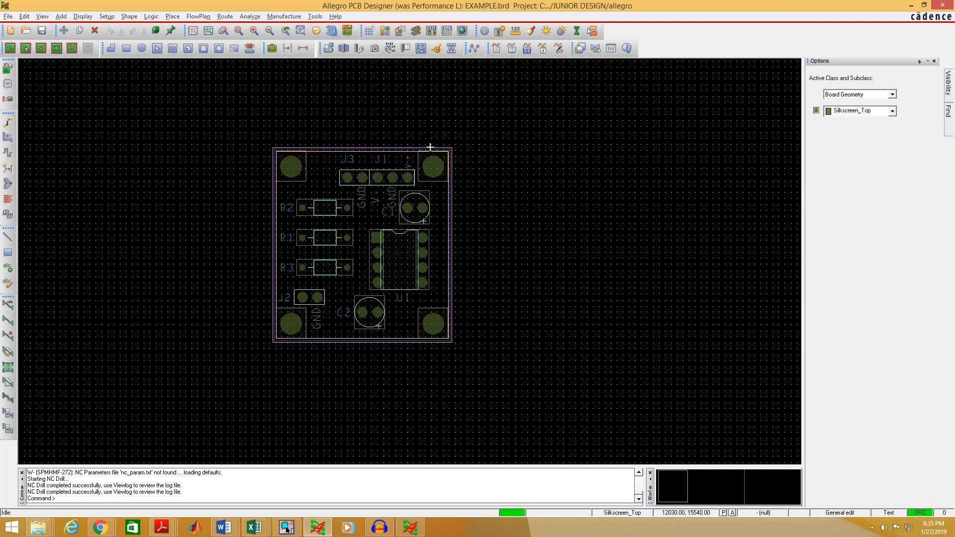
{"action": "left_click", "coordinate": [277, 18]}
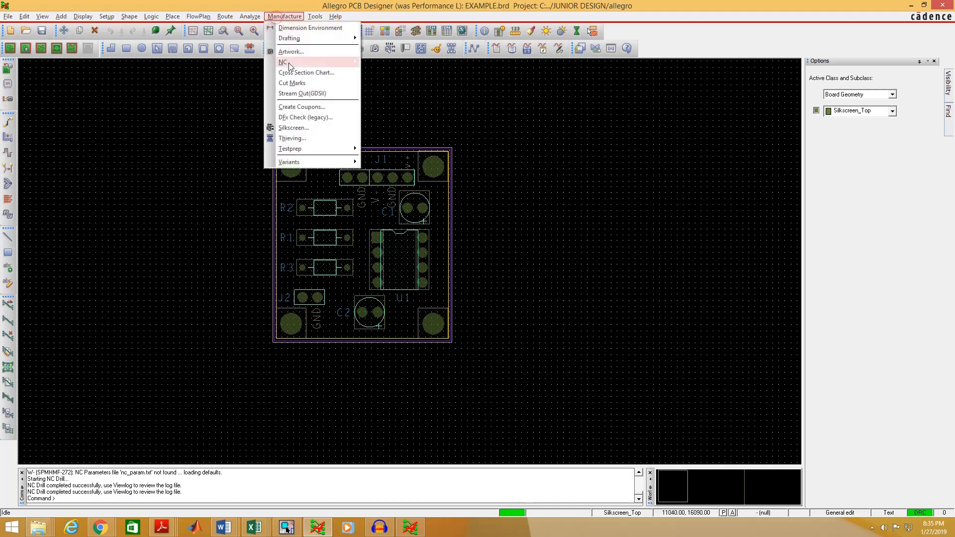
{"action": "mouse_move", "coordinate": [290, 63]}
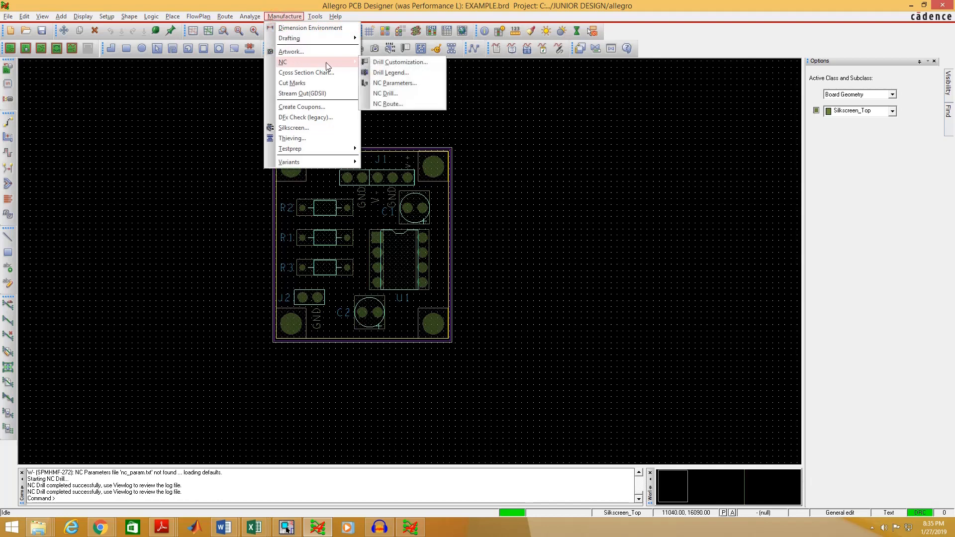
{"action": "left_click", "coordinate": [392, 73]}
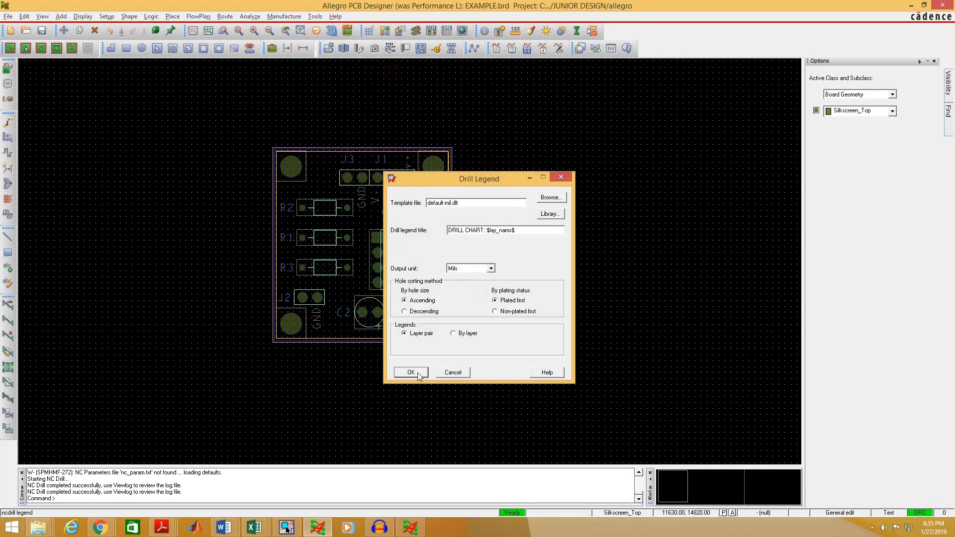
{"action": "left_click", "coordinate": [417, 374]}
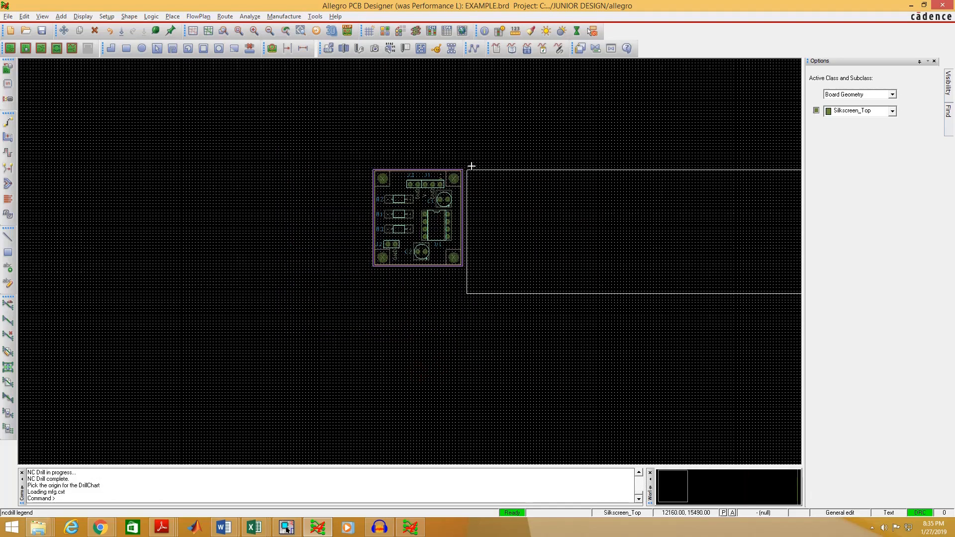
{"action": "left_click", "coordinate": [261, 293]}
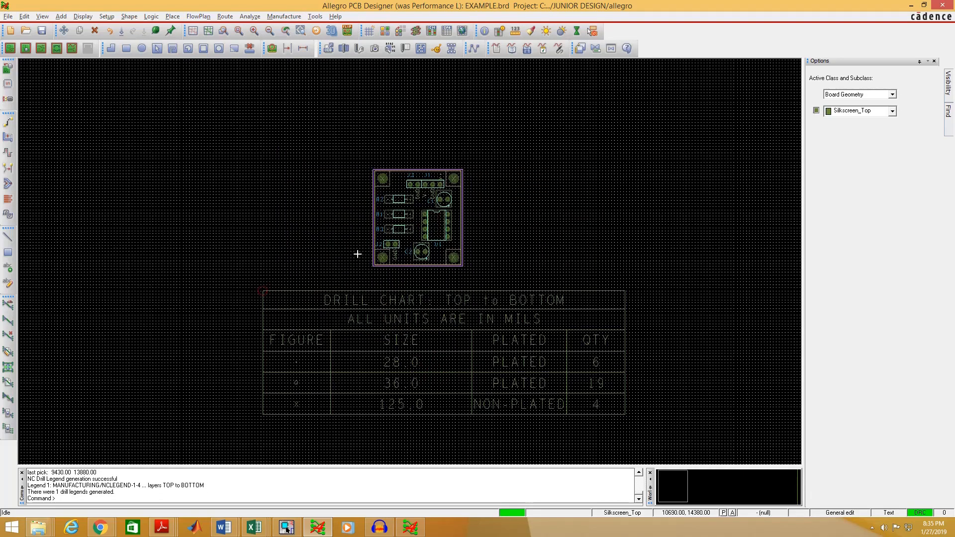
{"action": "scroll", "coordinate": [363, 337], "scroll_direction": "down", "scroll_amount": 2}
{"action": "scroll", "coordinate": [384, 309], "scroll_direction": "up", "scroll_amount": 4}
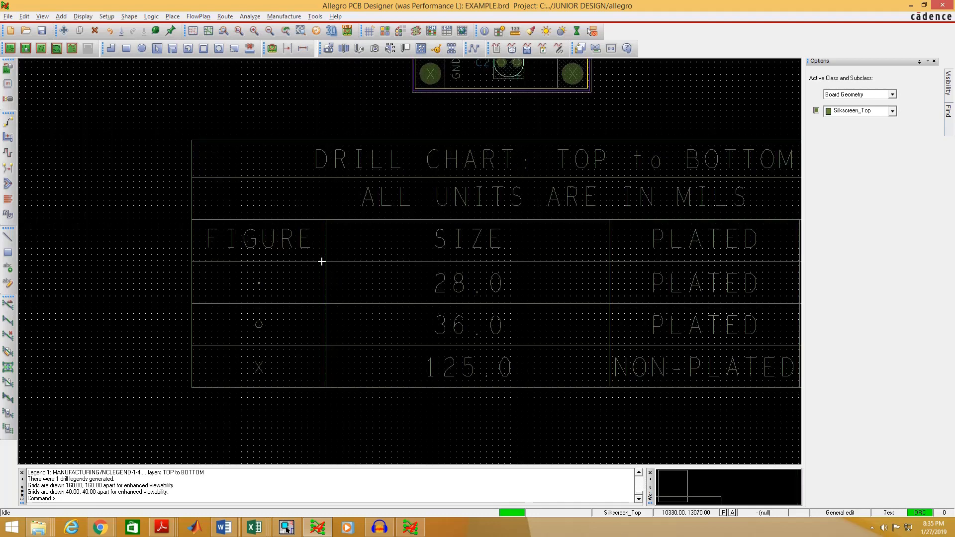
{"action": "scroll", "coordinate": [368, 251], "scroll_direction": "down", "scroll_amount": 1}
{"action": "scroll", "coordinate": [461, 272], "scroll_direction": "up", "scroll_amount": 1}
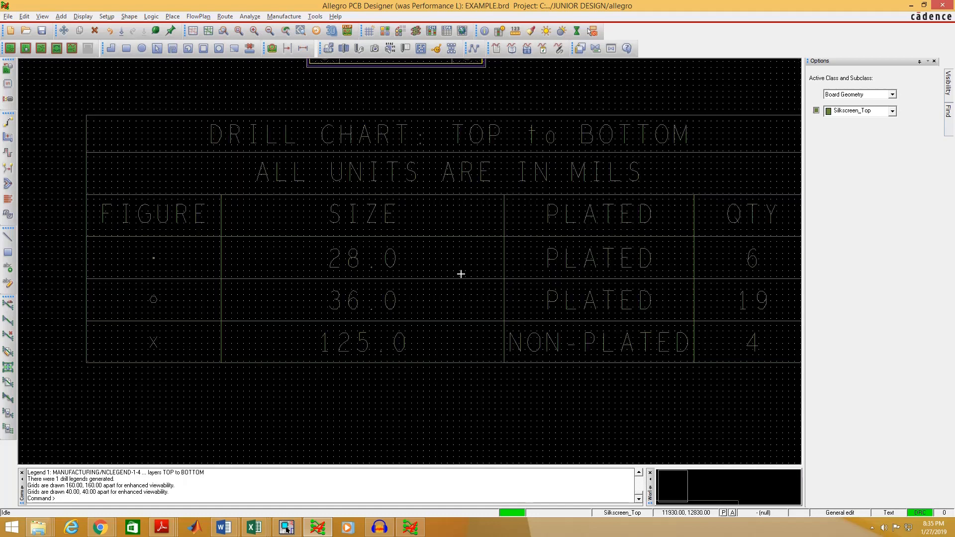
Examine the drill chart's hole sizes, plating and quantities below the board
{"action": "scroll", "coordinate": [372, 253], "scroll_direction": "down", "scroll_amount": 1}
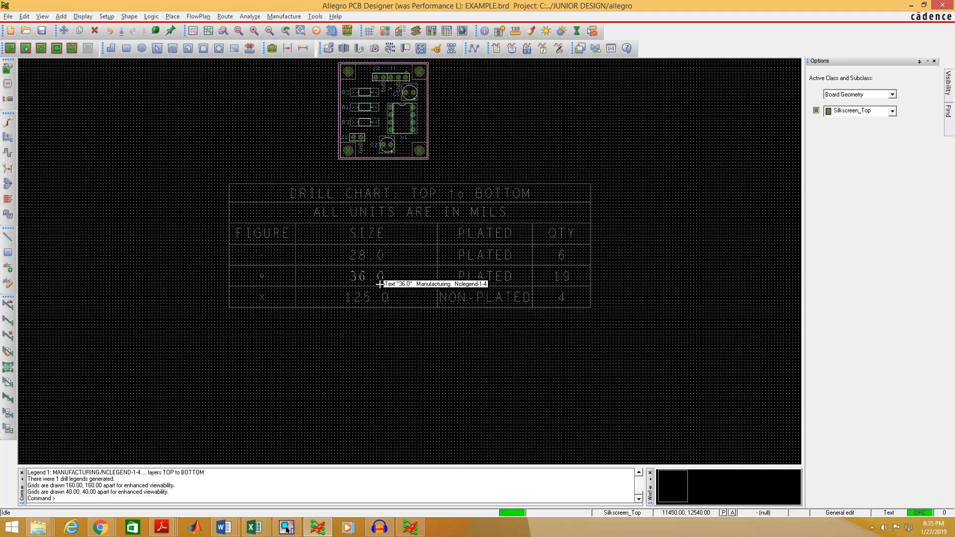
{"action": "scroll", "coordinate": [563, 281], "scroll_direction": "up", "scroll_amount": 1}
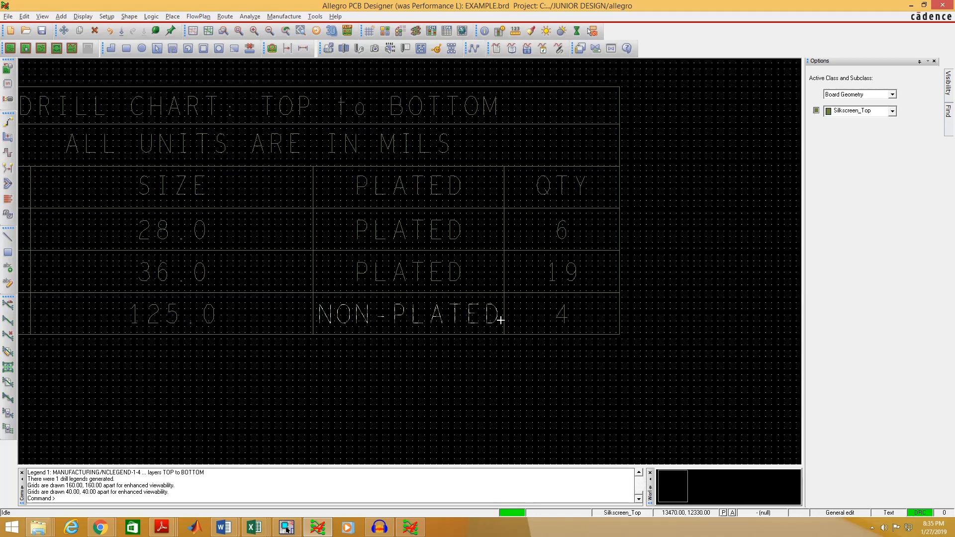
{"action": "scroll", "coordinate": [501, 321], "scroll_direction": "down", "scroll_amount": 1}
{"action": "scroll", "coordinate": [546, 317], "scroll_direction": "down", "scroll_amount": 1}
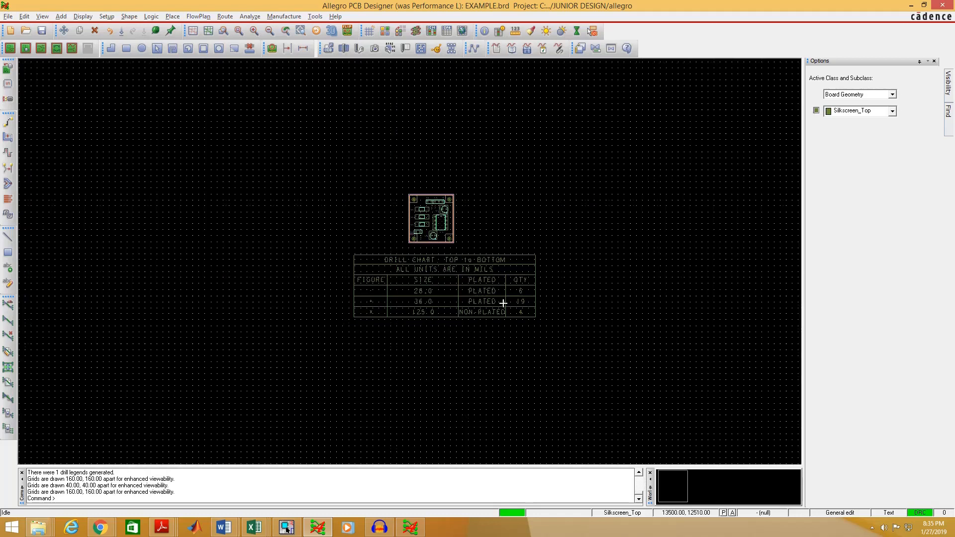
{"action": "scroll", "coordinate": [401, 207], "scroll_direction": "up", "scroll_amount": 1}
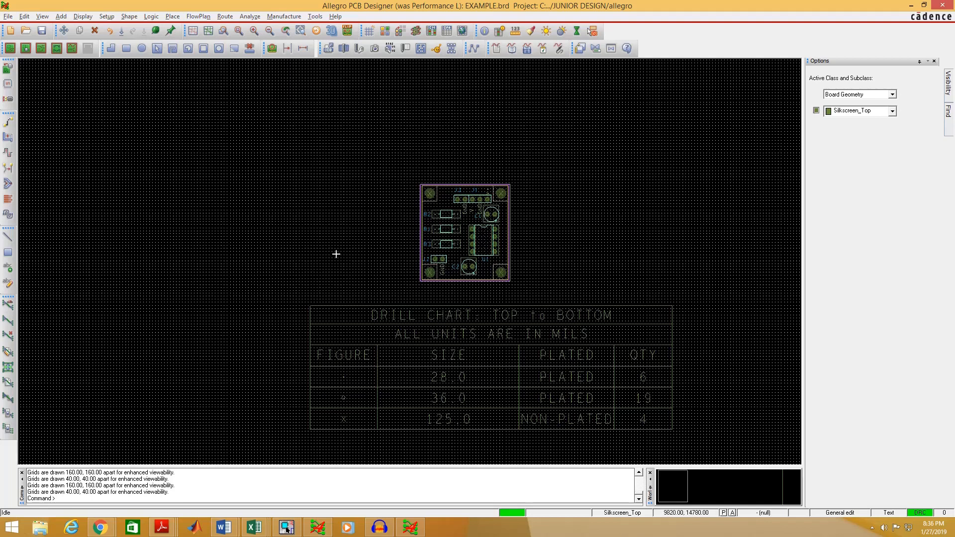
Switch to File Explorer and open the output folder Documents > CR > Allegro > Junior Design > allegro
{"action": "left_click", "coordinate": [40, 527]}
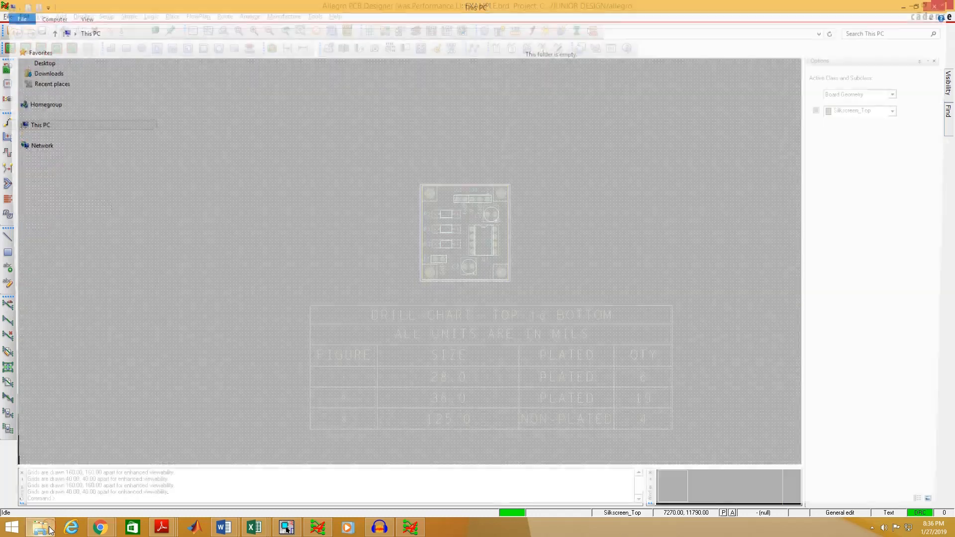
{"action": "left_click", "coordinate": [40, 145]}
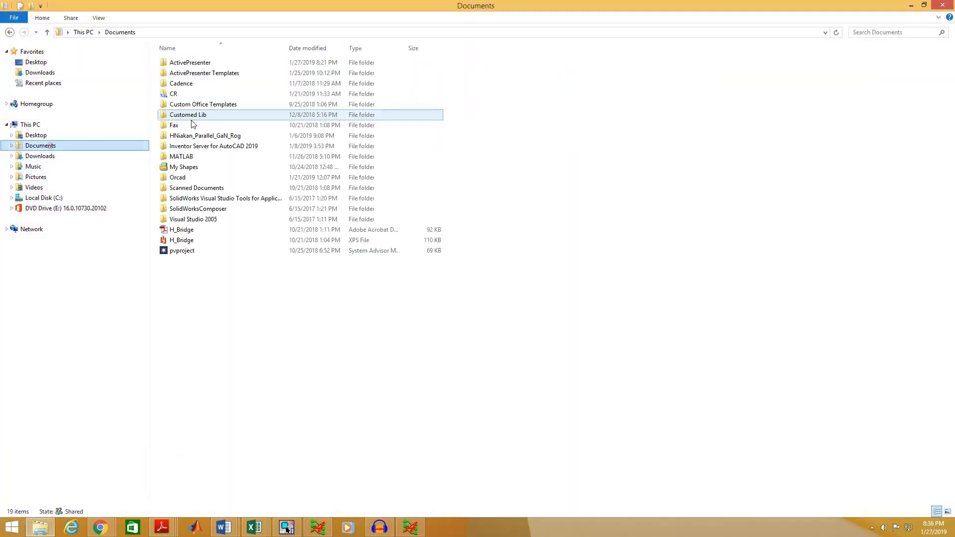
{"action": "double_click", "coordinate": [207, 93]}
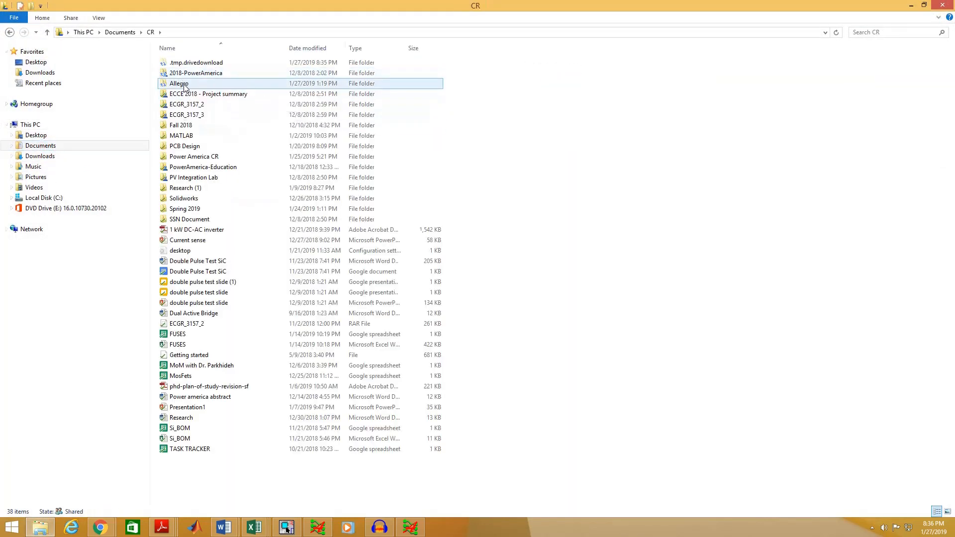
{"action": "double_click", "coordinate": [204, 84]}
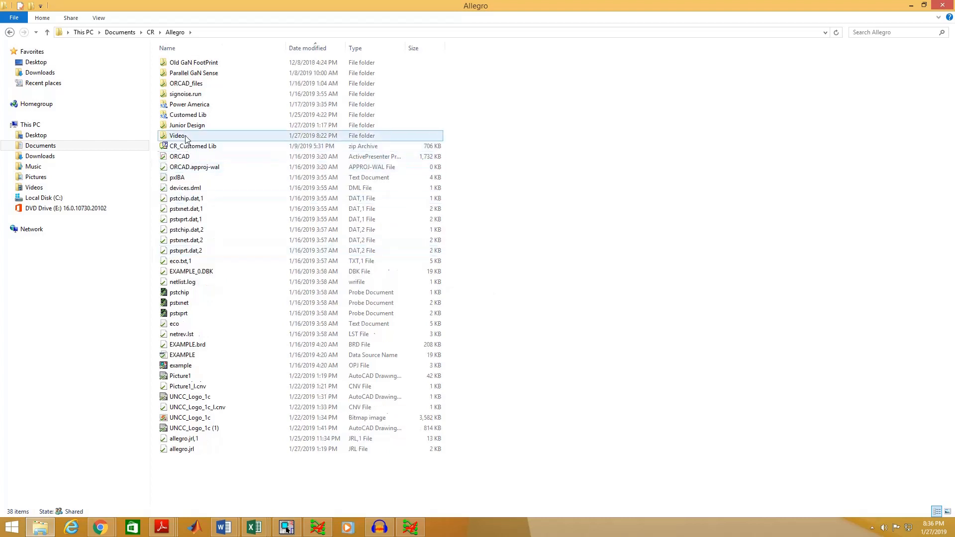
{"action": "double_click", "coordinate": [187, 124]}
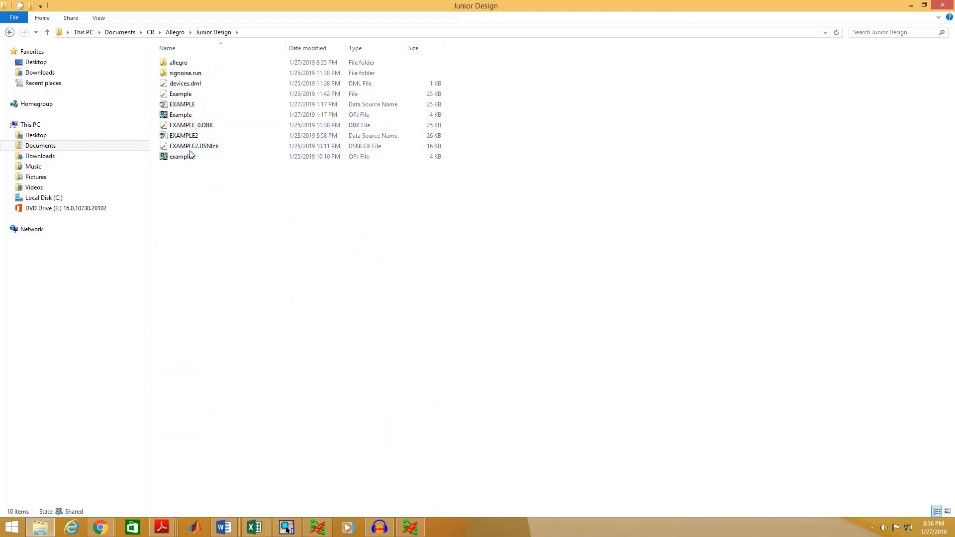
{"action": "double_click", "coordinate": [185, 65]}
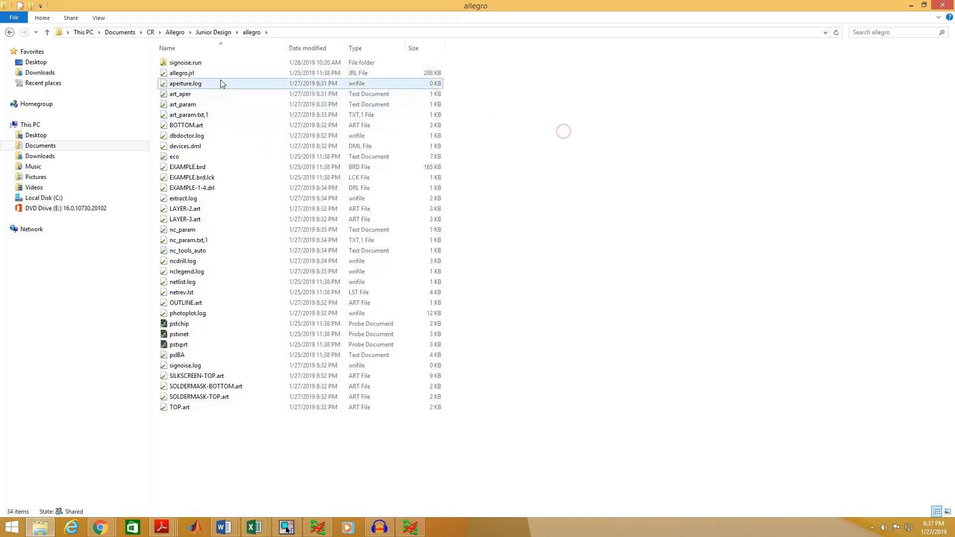
Pack all eight .art files and EXAMPLE-1-4.drl into a ZIP archive named EXAMPLE in the same folder
{"action": "left_click", "coordinate": [214, 128]}
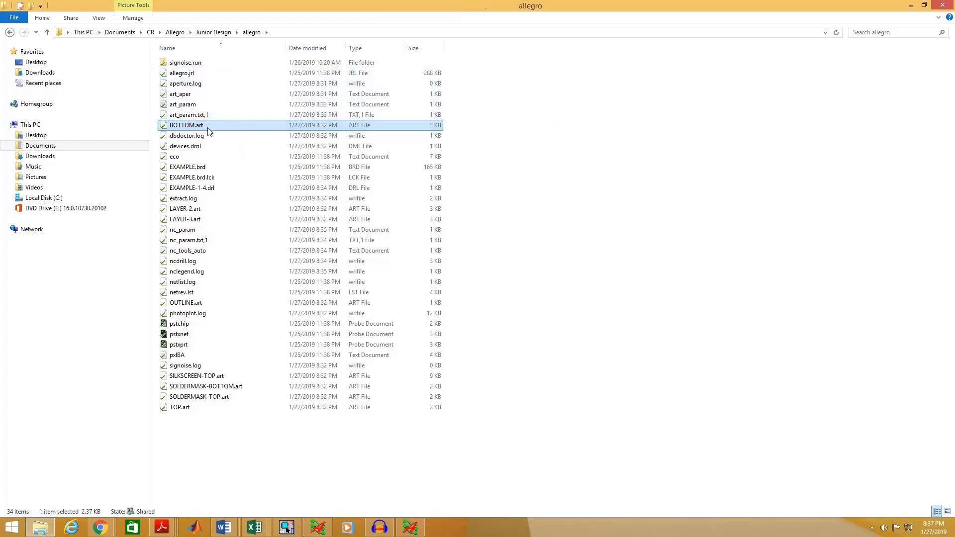
{"action": "left_click", "coordinate": [200, 190], "text": "ctrl"}
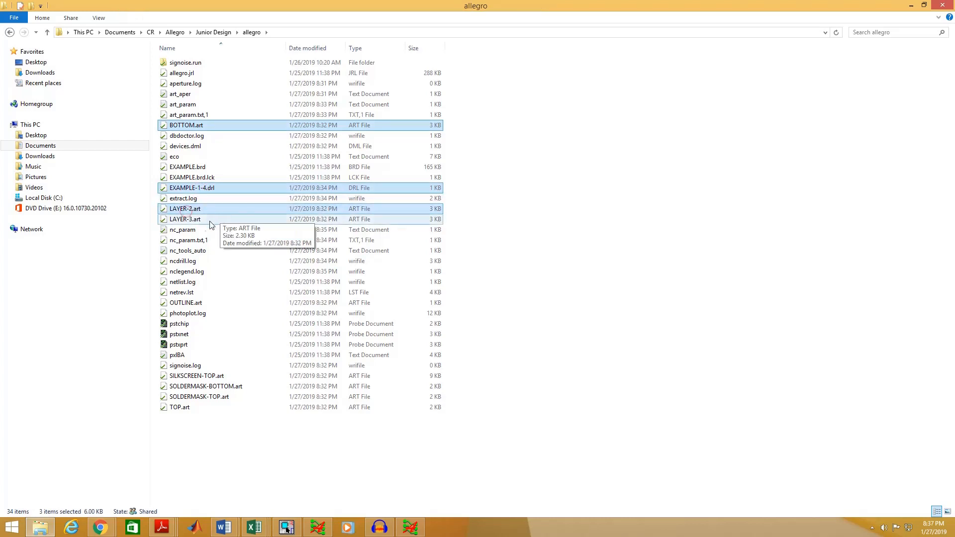
{"action": "left_click", "coordinate": [187, 211], "text": "ctrl"}
{"action": "left_click", "coordinate": [183, 220], "text": "ctrl"}
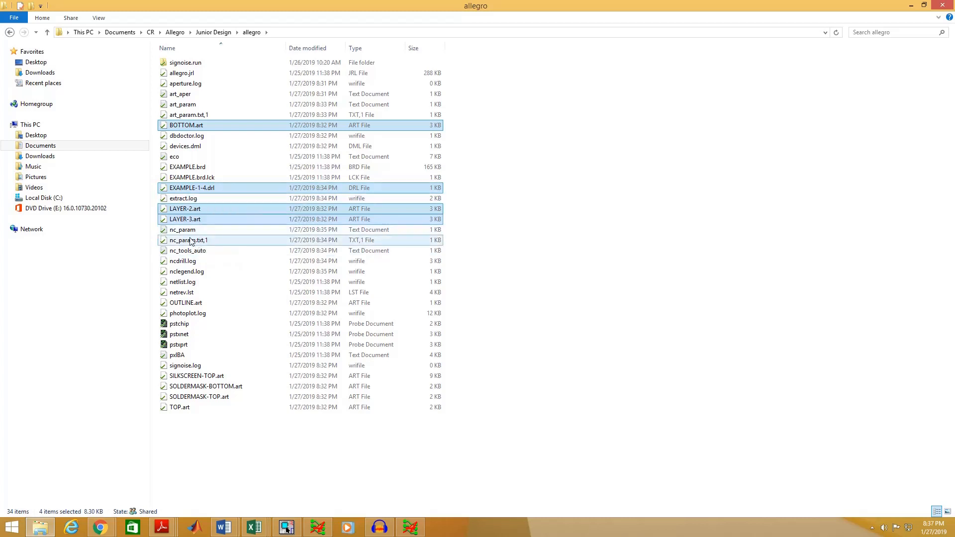
{"action": "left_click", "coordinate": [197, 305], "text": "ctrl"}
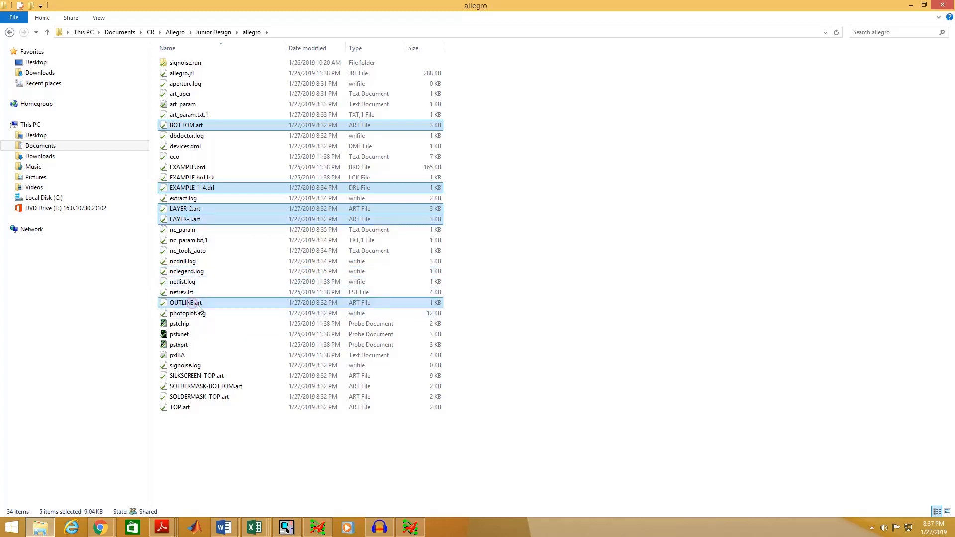
{"action": "left_click", "coordinate": [212, 379], "text": "ctrl"}
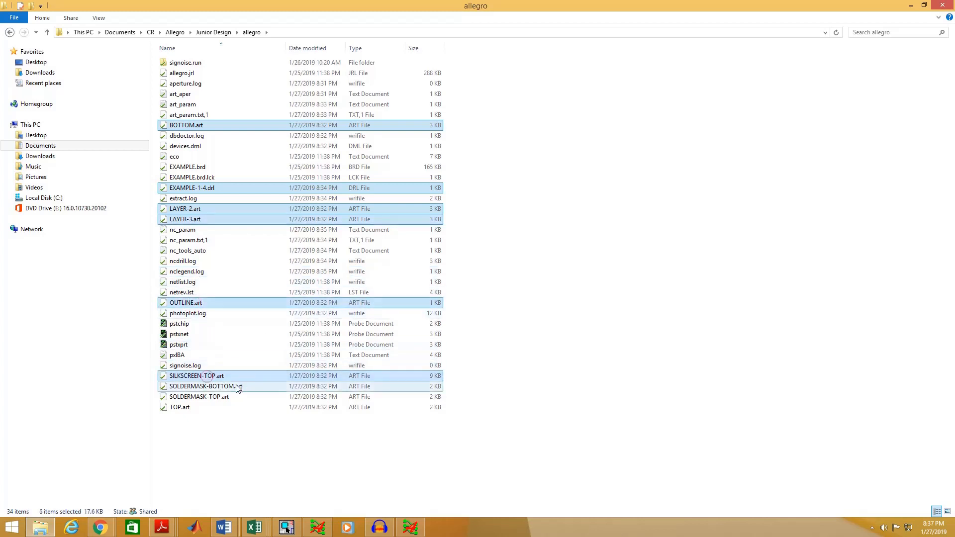
{"action": "left_click", "coordinate": [238, 388], "text": "ctrl"}
{"action": "left_click", "coordinate": [216, 398], "text": "ctrl"}
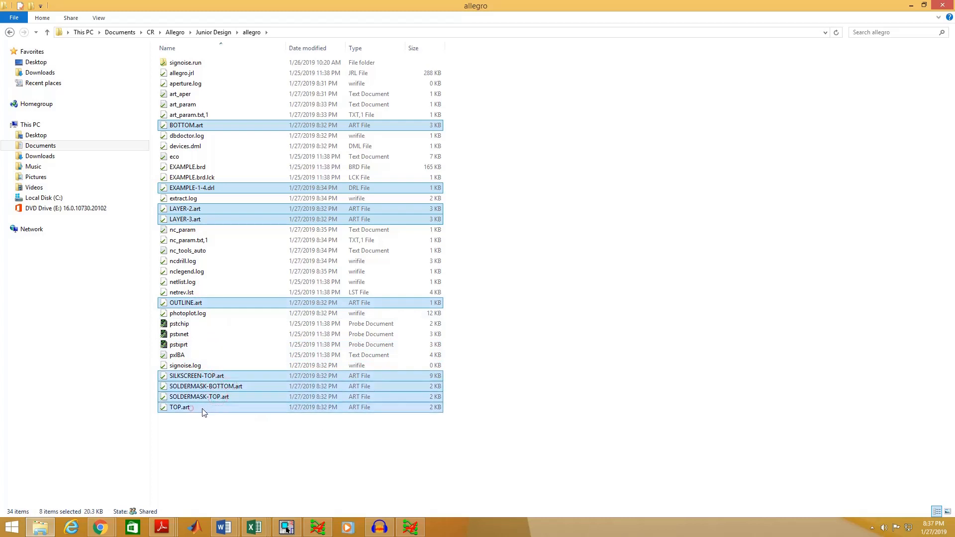
{"action": "left_click", "coordinate": [203, 411], "text": "ctrl"}
{"action": "right_click", "coordinate": [224, 129]}
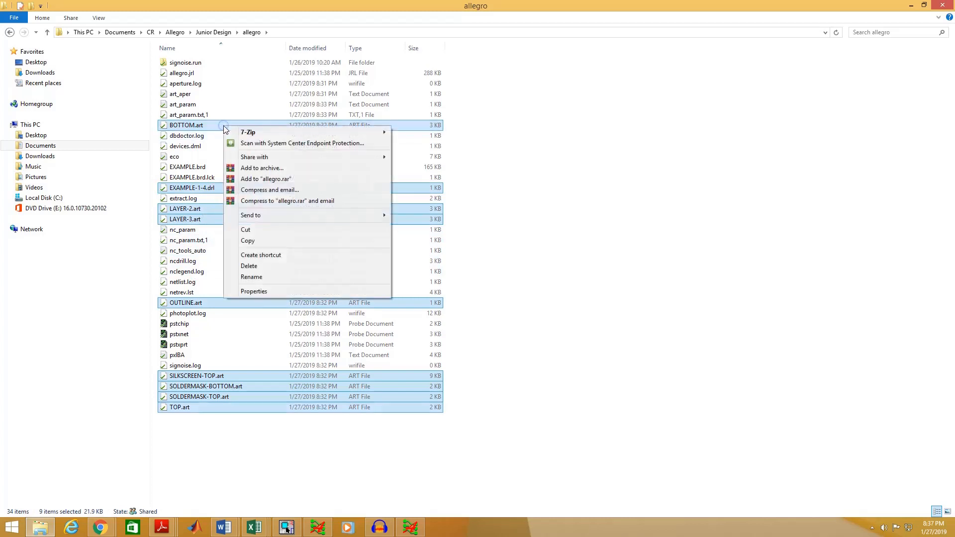
{"action": "left_click", "coordinate": [258, 169]}
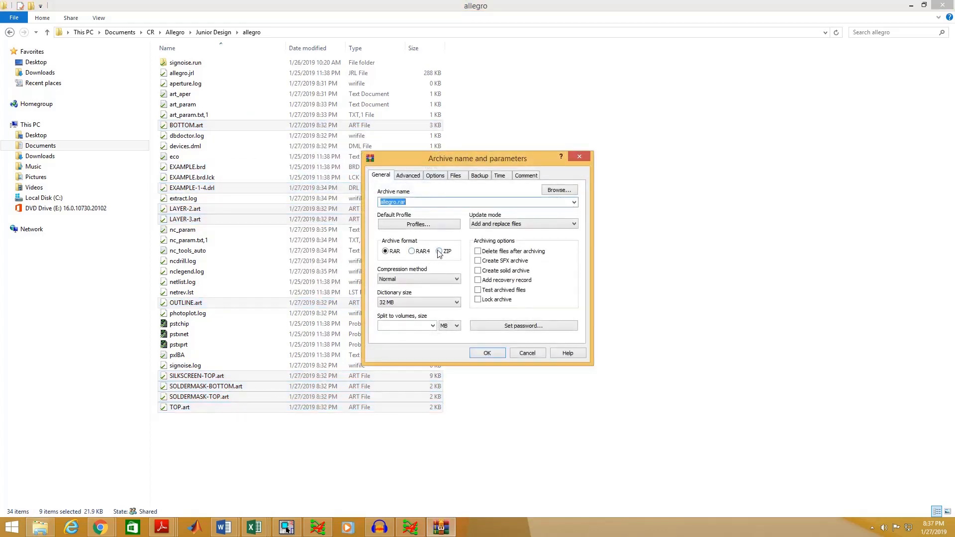
{"action": "left_click", "coordinate": [440, 252]}
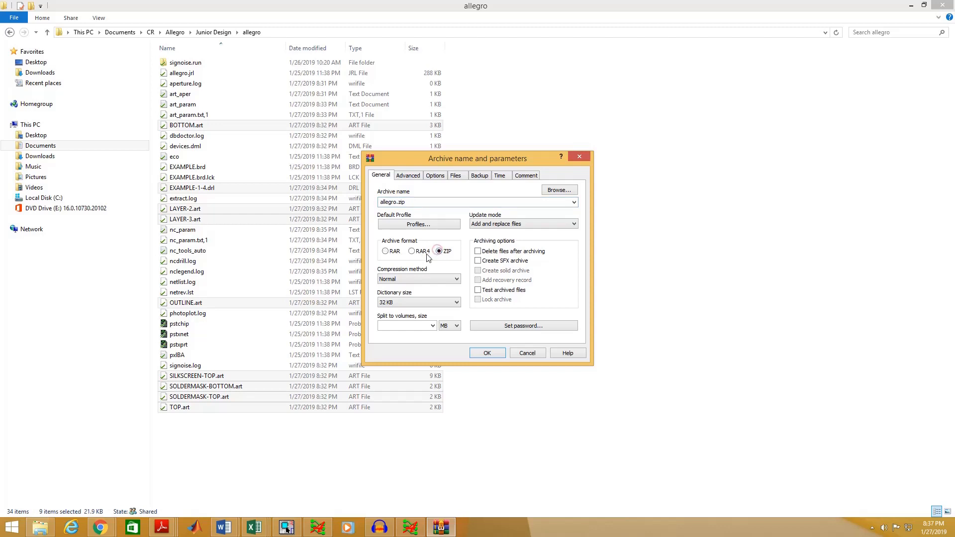
{"action": "left_click", "coordinate": [427, 201]}
{"action": "left_click_drag", "start_coordinate": [397, 204], "coordinate": [379, 206]}
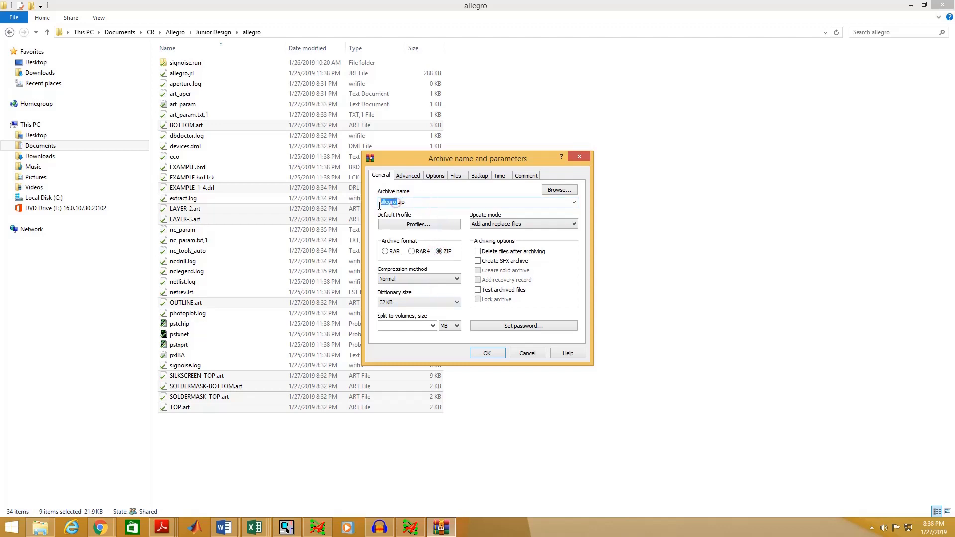
{"action": "type", "text": "e"}
{"action": "left_click", "coordinate": [490, 354]}
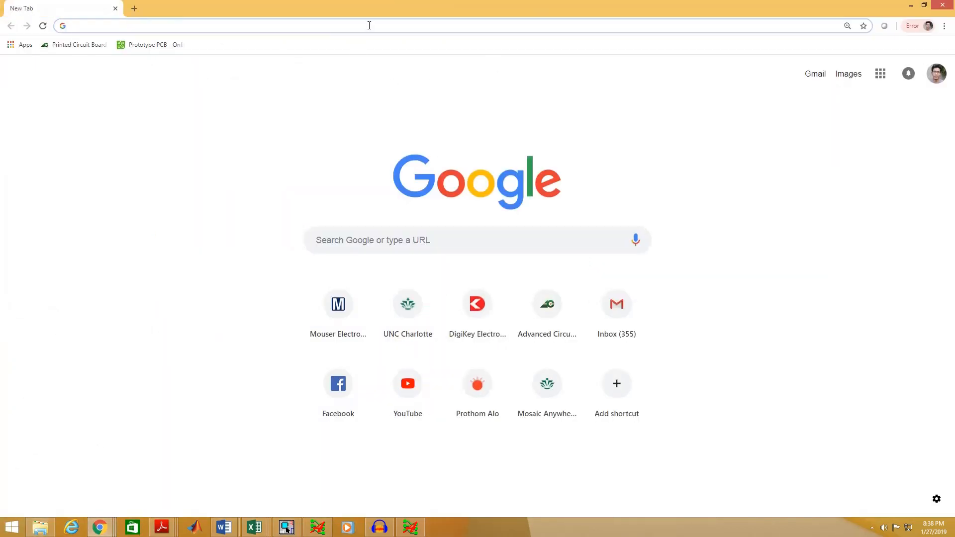
Switch to Chrome, go to 4pcb.com and open the FreeDFM upload form through its free PCB file check page
{"action": "left_click", "coordinate": [370, 26]}
{"action": "type", "text": "4PCB"}
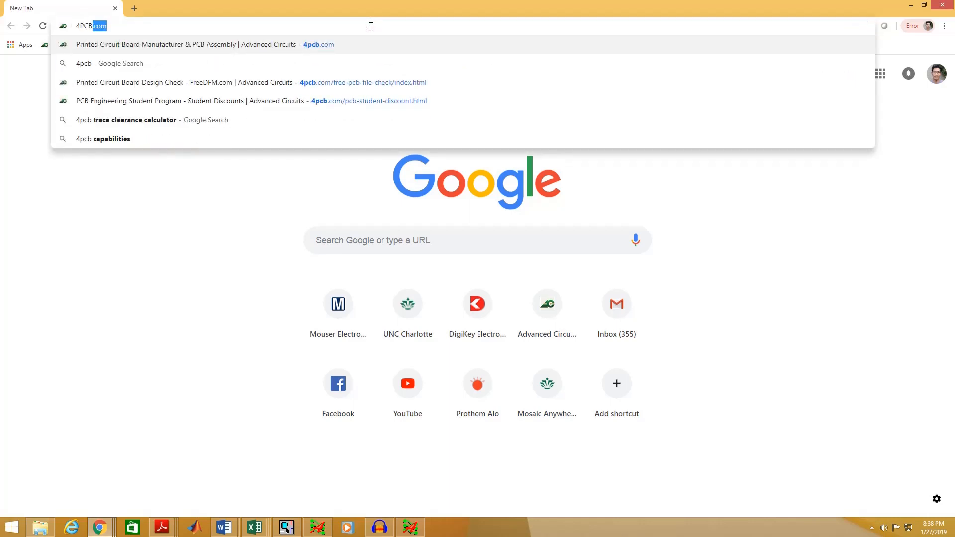
{"action": "key", "text": "Return"}
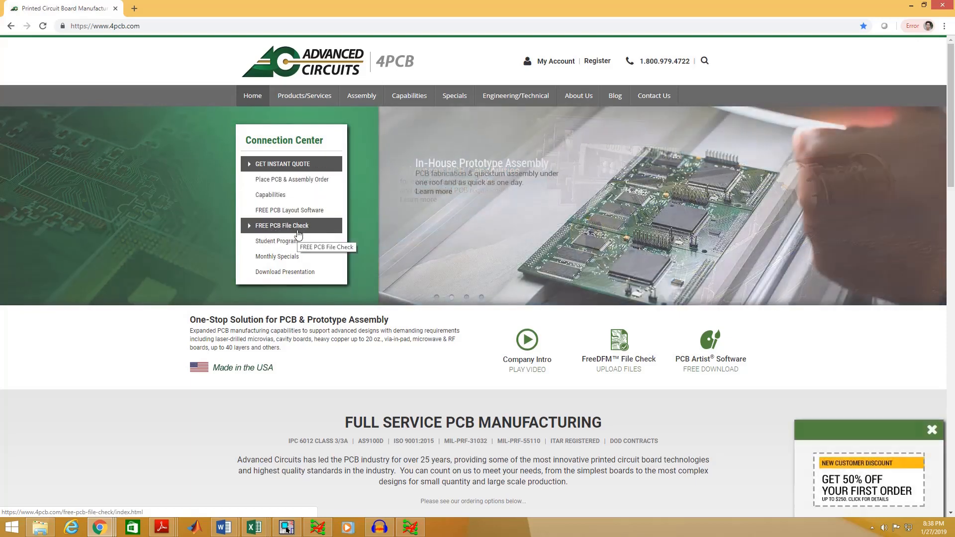
{"action": "left_click", "coordinate": [298, 233]}
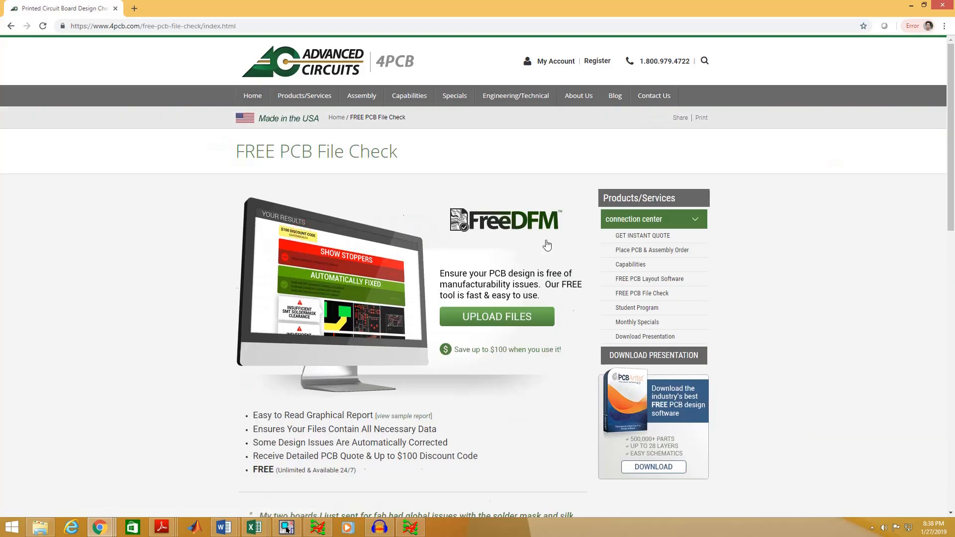
{"action": "scroll", "coordinate": [562, 252], "scroll_direction": "down", "scroll_amount": 1}
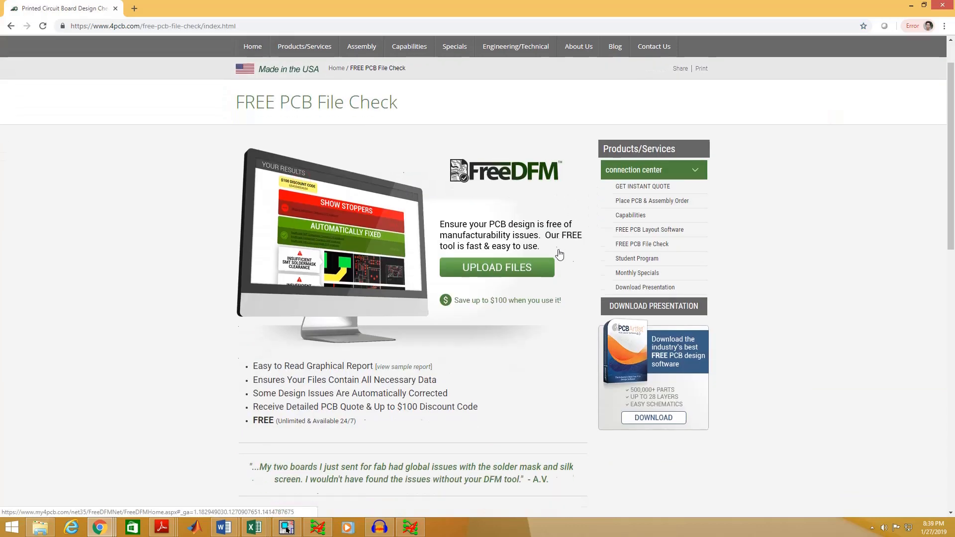
{"action": "left_click", "coordinate": [495, 271]}
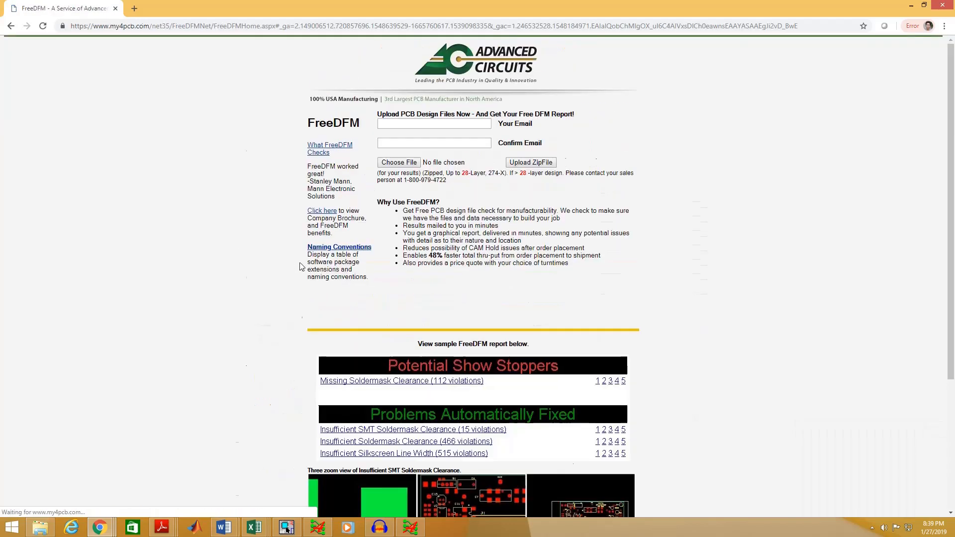
Fill in the e-mail address and its confirmation on the FreeDFM form
{"action": "left_click", "coordinate": [455, 125]}
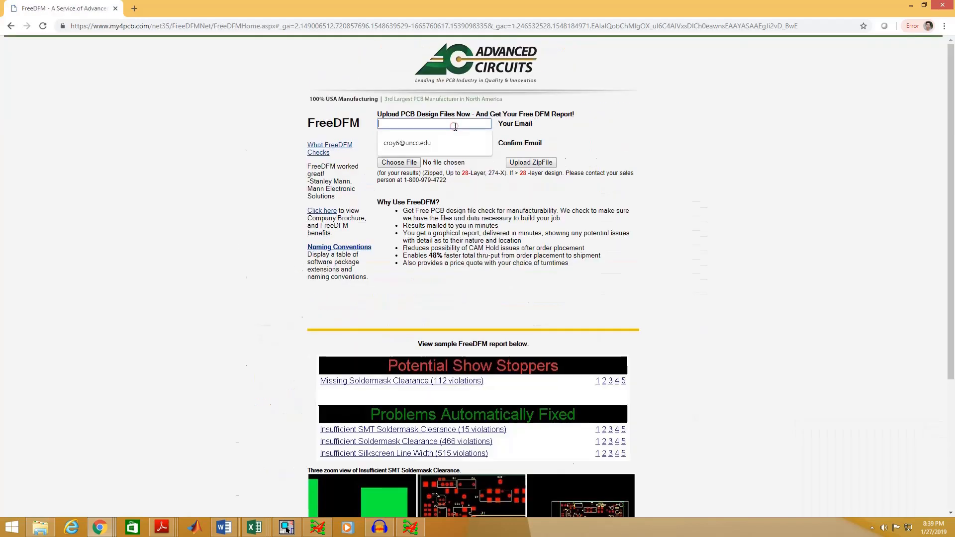
{"action": "left_click", "coordinate": [428, 138]}
{"action": "left_click", "coordinate": [427, 144]}
Choose the EXAMPLE ZIP archive from the Junior Design > allegro folder and upload it for the FreeDFM check
{"action": "left_click", "coordinate": [397, 163]}
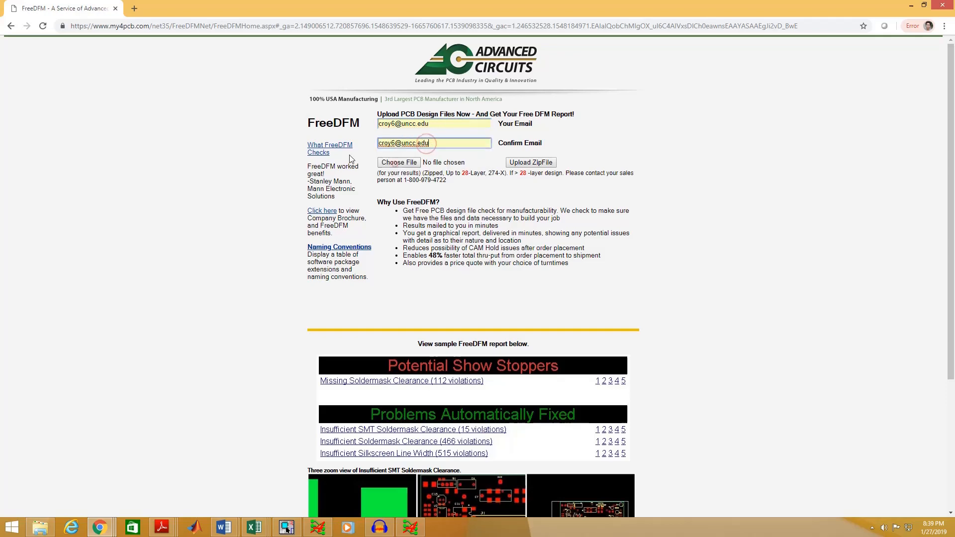
{"action": "left_click", "coordinate": [402, 164]}
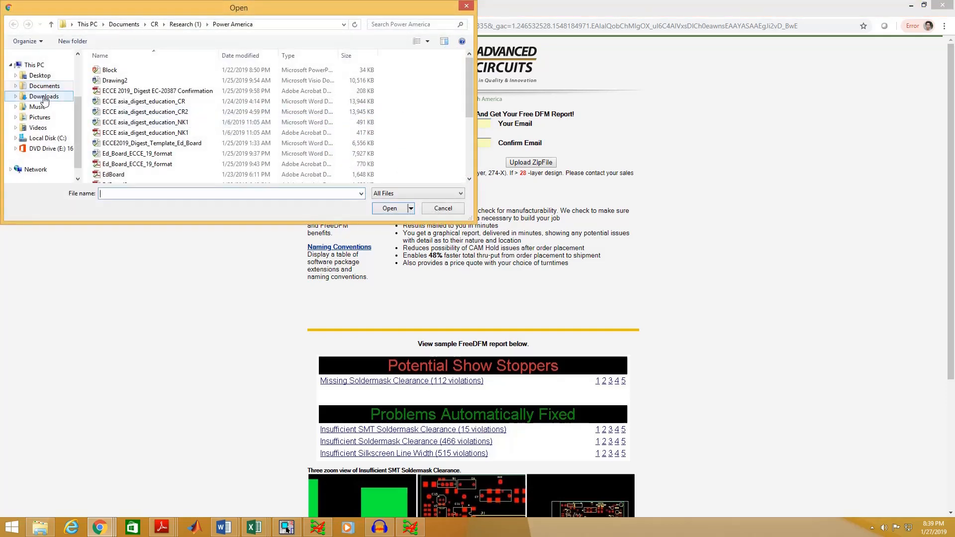
{"action": "left_click", "coordinate": [44, 88]}
{"action": "double_click", "coordinate": [120, 103]}
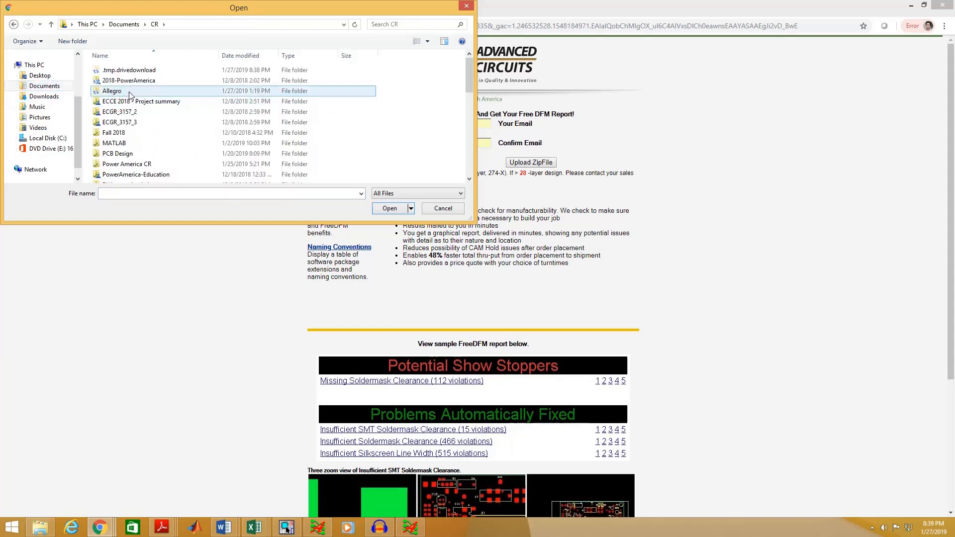
{"action": "double_click", "coordinate": [111, 92]}
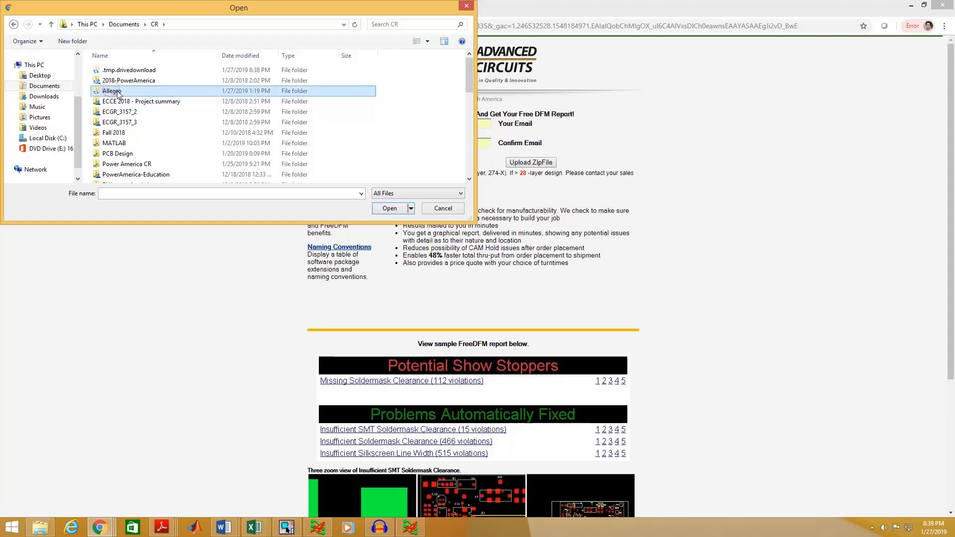
{"action": "double_click", "coordinate": [124, 83]}
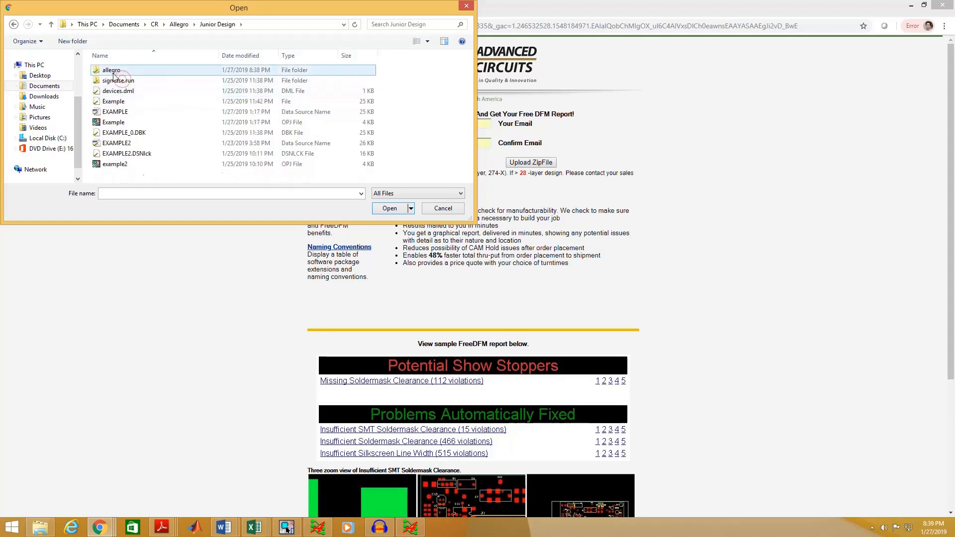
{"action": "double_click", "coordinate": [115, 70]}
{"action": "left_click", "coordinate": [122, 122]}
{"action": "scroll", "coordinate": [127, 117], "scroll_direction": "down", "scroll_amount": 3}
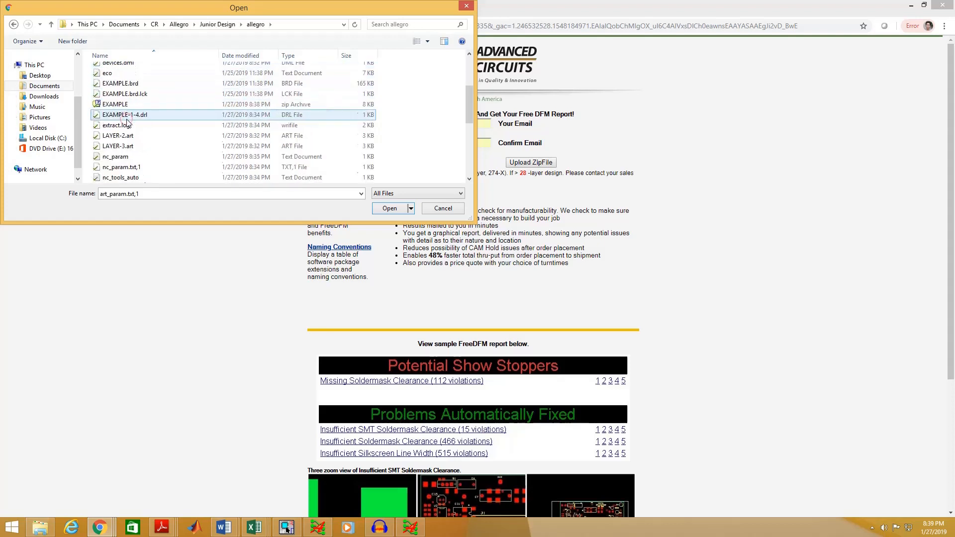
{"action": "left_click", "coordinate": [124, 105]}
{"action": "left_click", "coordinate": [389, 208]}
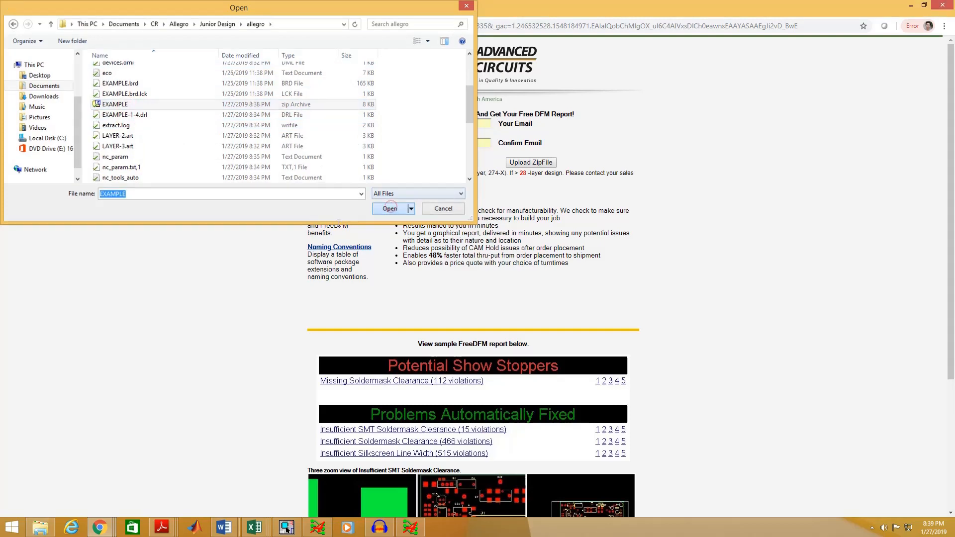
{"action": "left_click", "coordinate": [536, 166]}
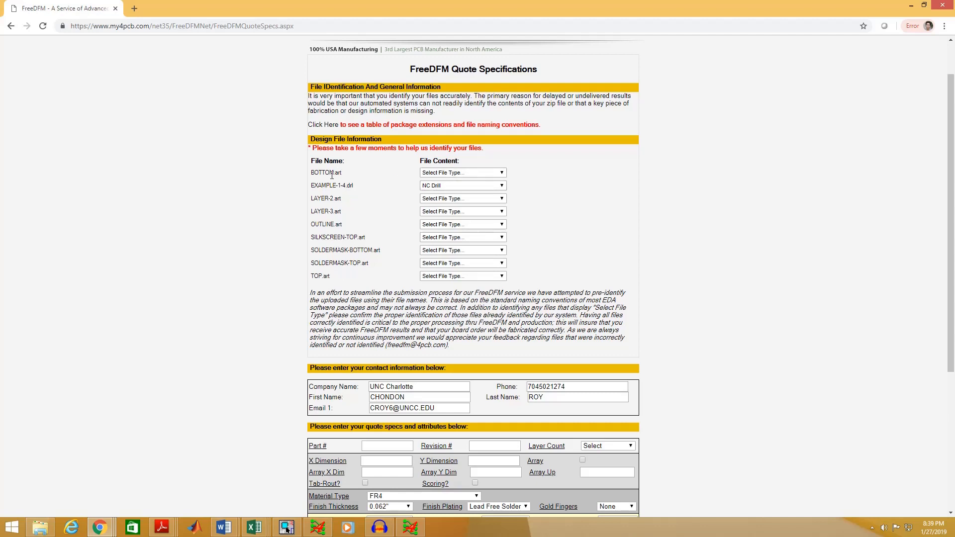
Identify BOTTOM.art as Bottom Copper and LAYER-2.art as Inner Copper with Positive polarity on layer 2
{"action": "left_click", "coordinate": [444, 173]}
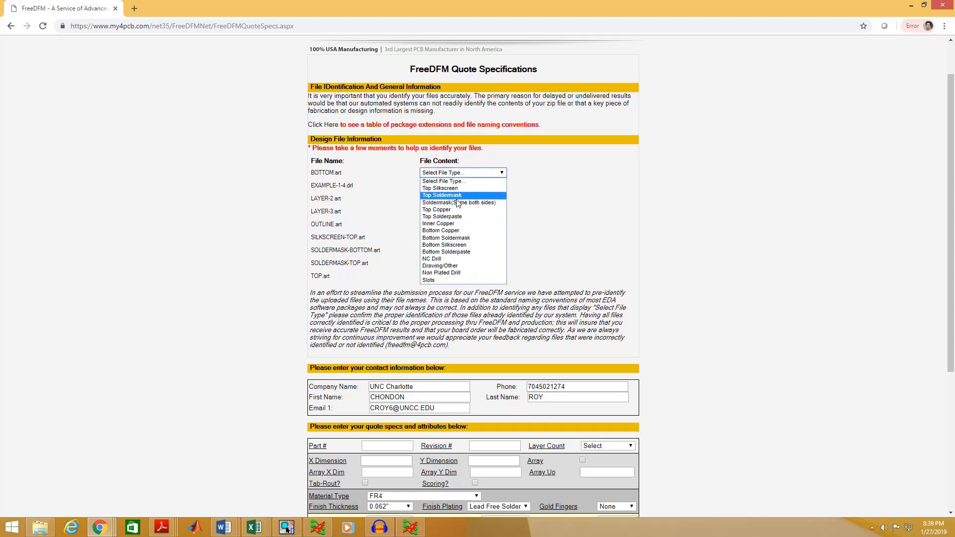
{"action": "left_click", "coordinate": [458, 230]}
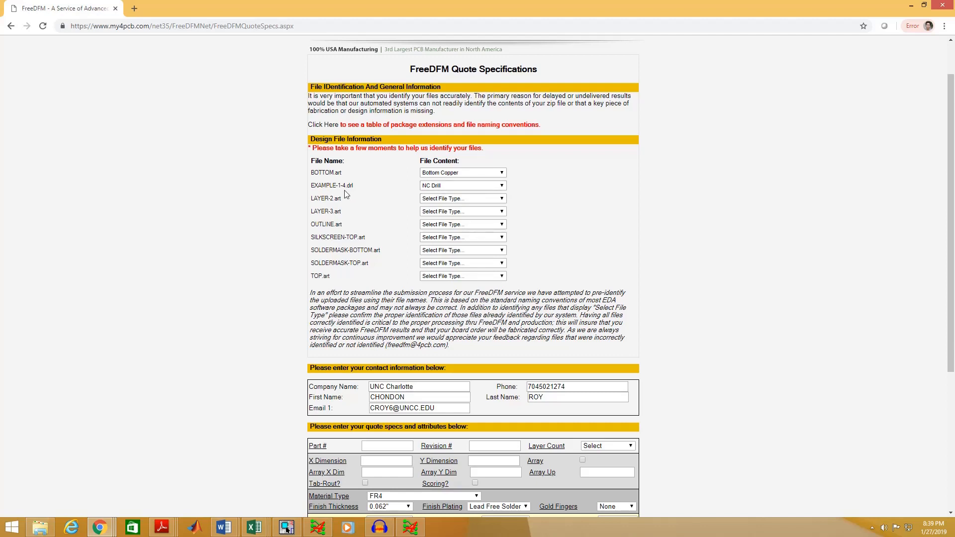
{"action": "left_click", "coordinate": [437, 197]}
{"action": "left_click", "coordinate": [449, 249]}
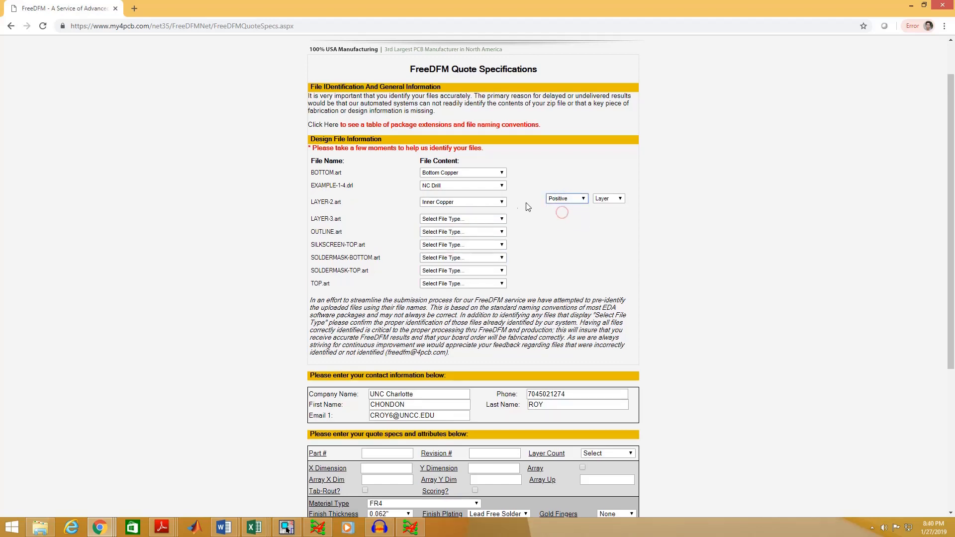
{"action": "left_click", "coordinate": [614, 199]}
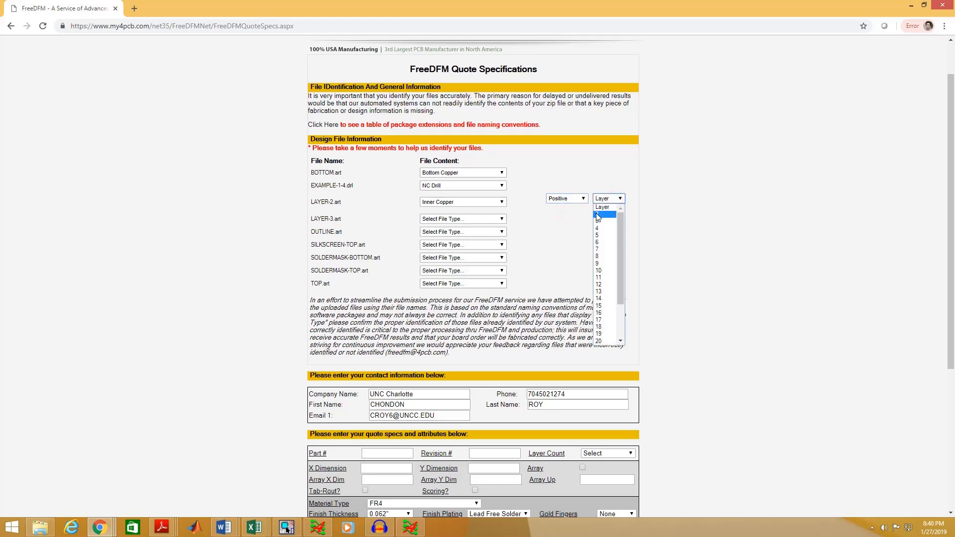
{"action": "left_click", "coordinate": [597, 216]}
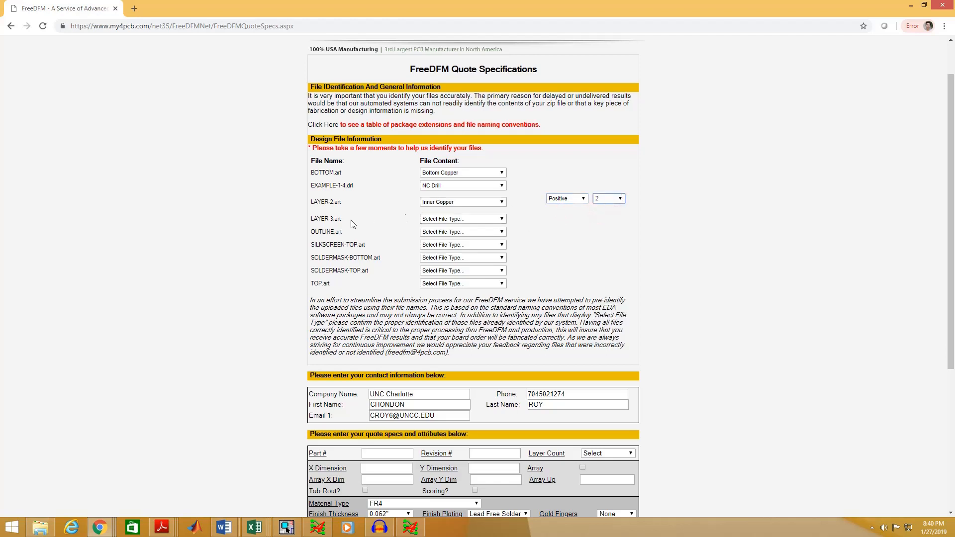
Identify LAYER-3.art as Inner Copper with Positive polarity on layer 3
{"action": "left_click", "coordinate": [479, 220]}
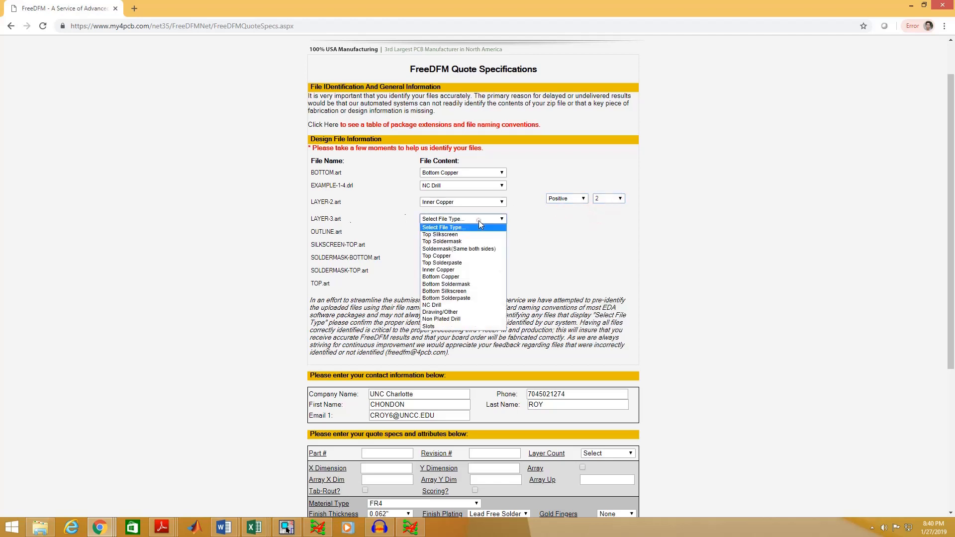
{"action": "left_click", "coordinate": [463, 270]}
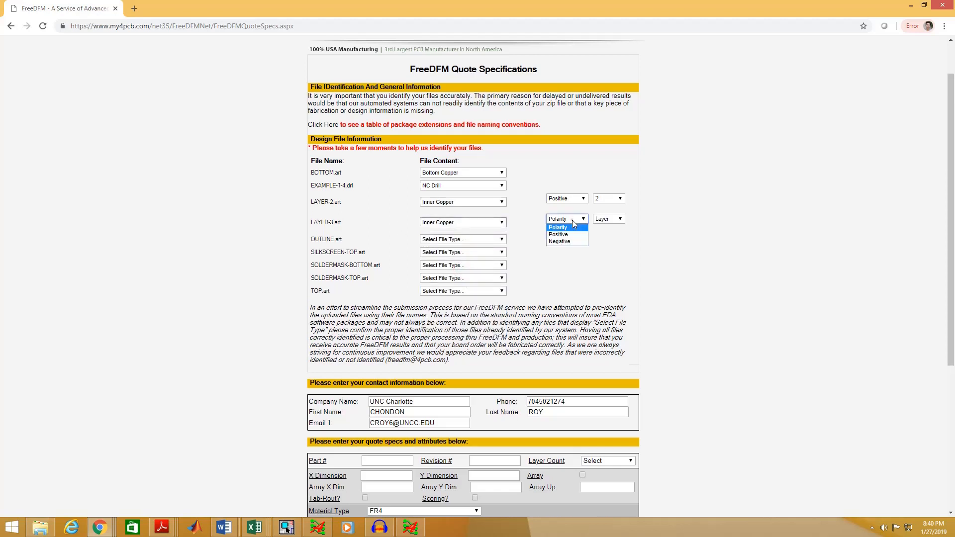
{"action": "left_click", "coordinate": [567, 234]}
{"action": "left_click", "coordinate": [614, 223]}
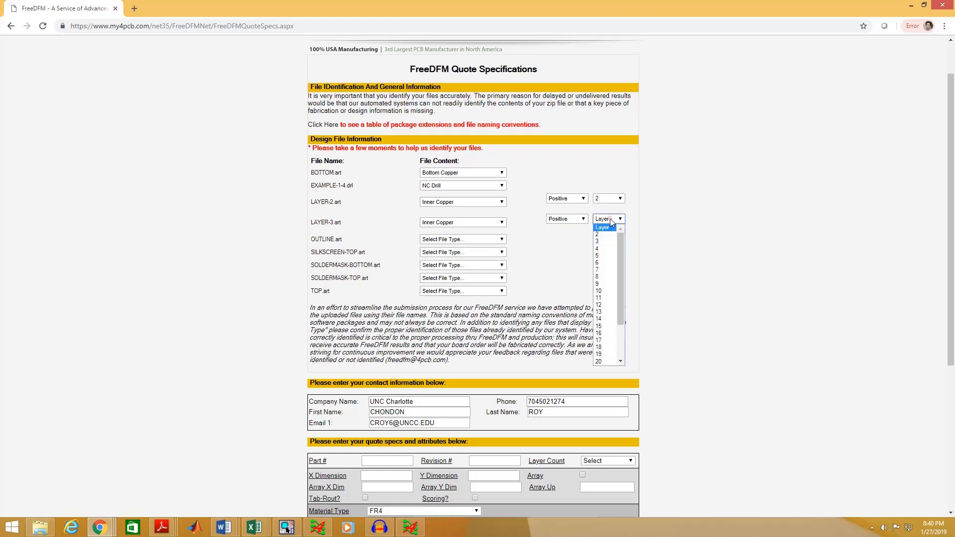
{"action": "left_click", "coordinate": [601, 241]}
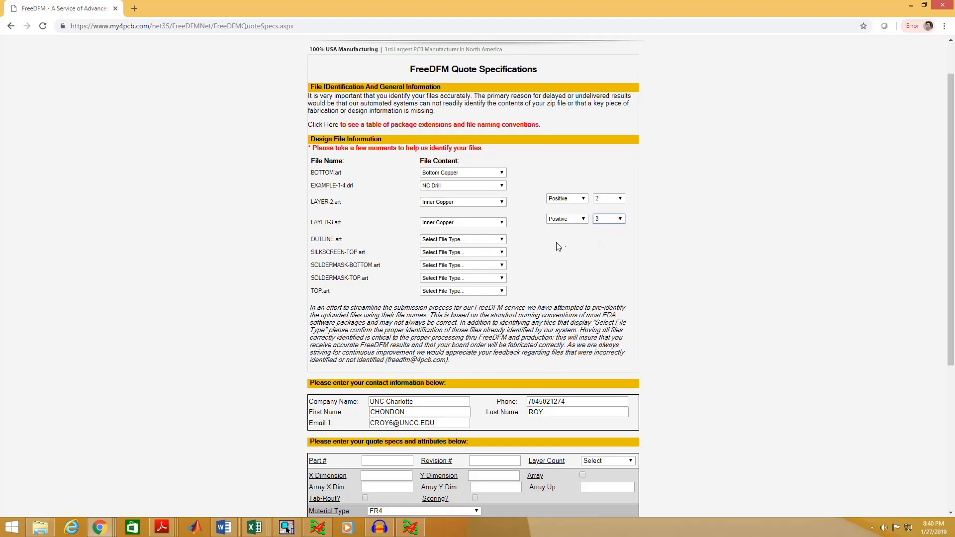
Set the file content of OUTLINE.art to Drawing/Other and of SILKSCREEN-TOP.art to Top Silkscreen
{"action": "left_click", "coordinate": [460, 240]}
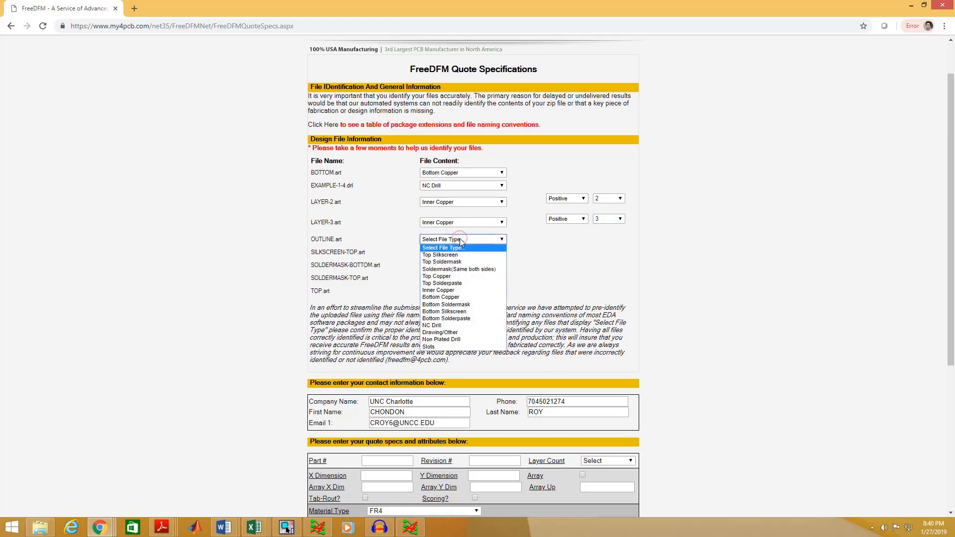
{"action": "left_click", "coordinate": [452, 334]}
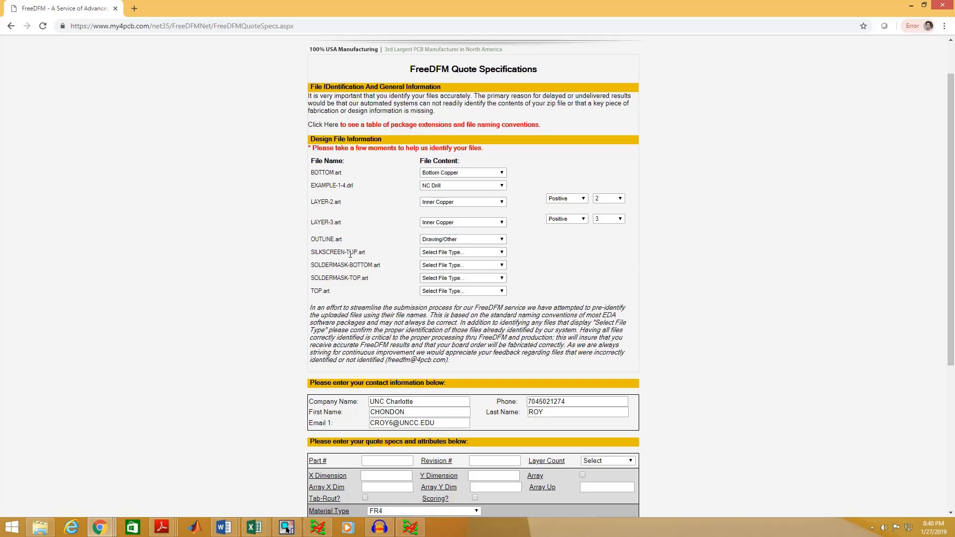
{"action": "left_click", "coordinate": [429, 253]}
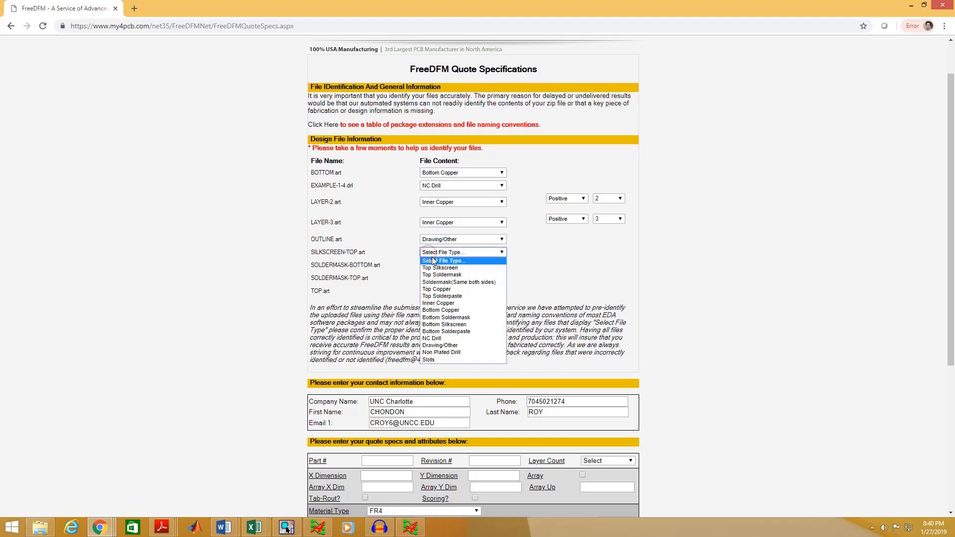
{"action": "left_click", "coordinate": [437, 268]}
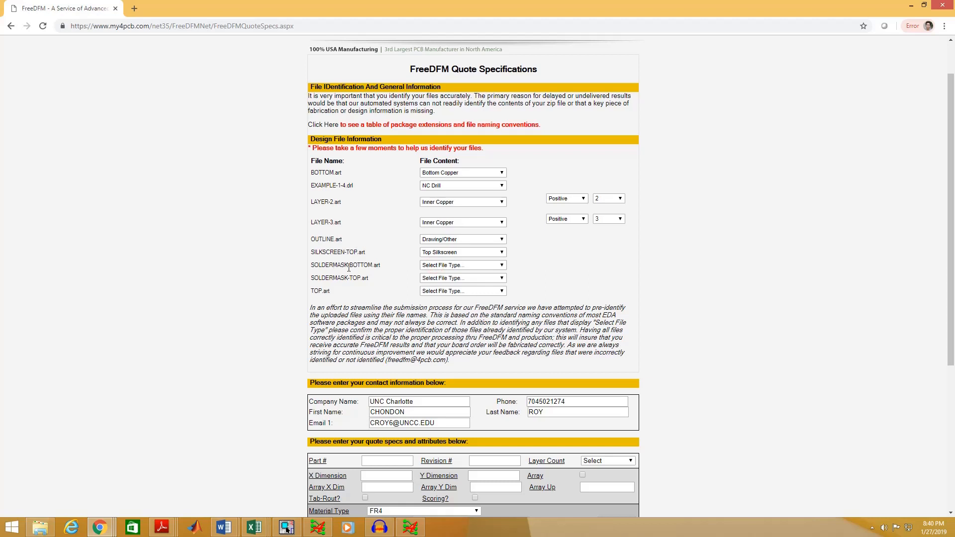
Identify SOLDERMASK-BOTTOM.art as Bottom Soldermask, SOLDERMASK-TOP.art as Top Soldermask and TOP.art as Top Copper
{"action": "left_click", "coordinate": [442, 266]}
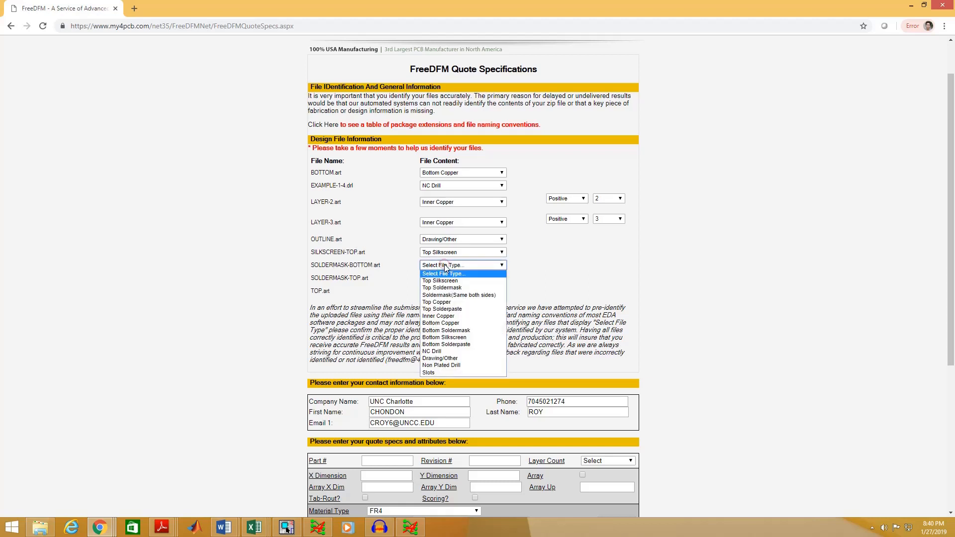
{"action": "left_click", "coordinate": [451, 331]}
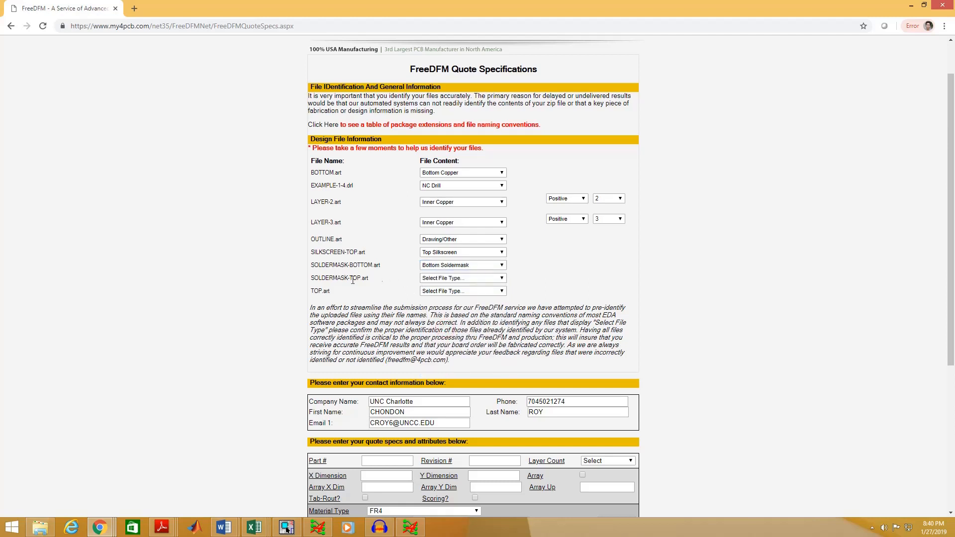
{"action": "left_click", "coordinate": [449, 278]}
{"action": "left_click", "coordinate": [455, 301]}
{"action": "left_click", "coordinate": [447, 291]}
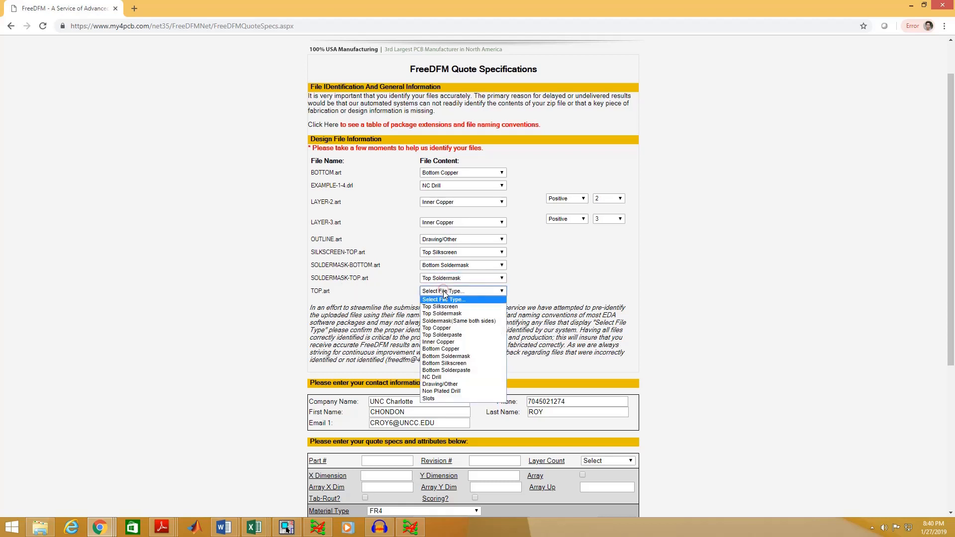
{"action": "left_click", "coordinate": [444, 328]}
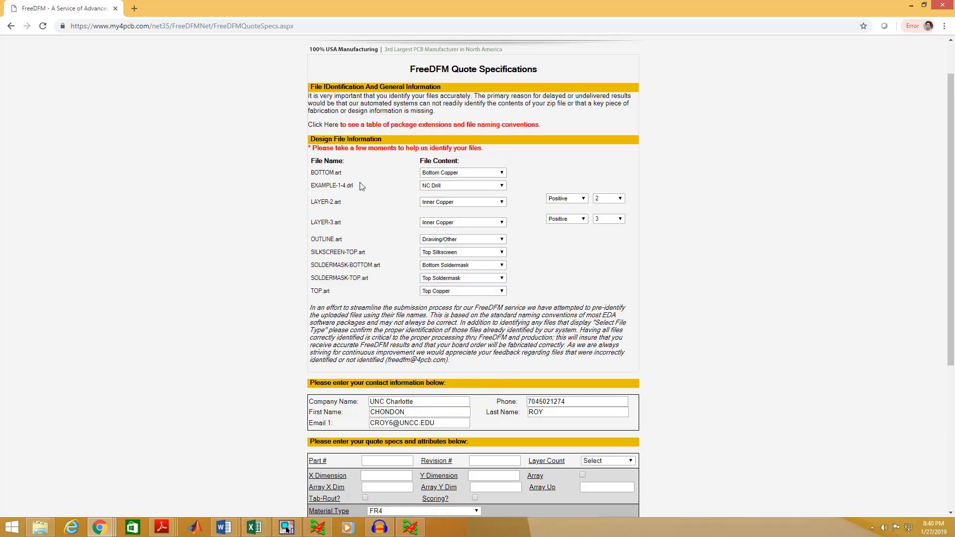
Fill in the quote specs with part number EXAMPLE, revision number 1 and a layer count of 4
{"action": "scroll", "coordinate": [581, 185], "scroll_direction": "down", "scroll_amount": 2}
{"action": "scroll", "coordinate": [600, 195], "scroll_direction": "down", "scroll_amount": 2}
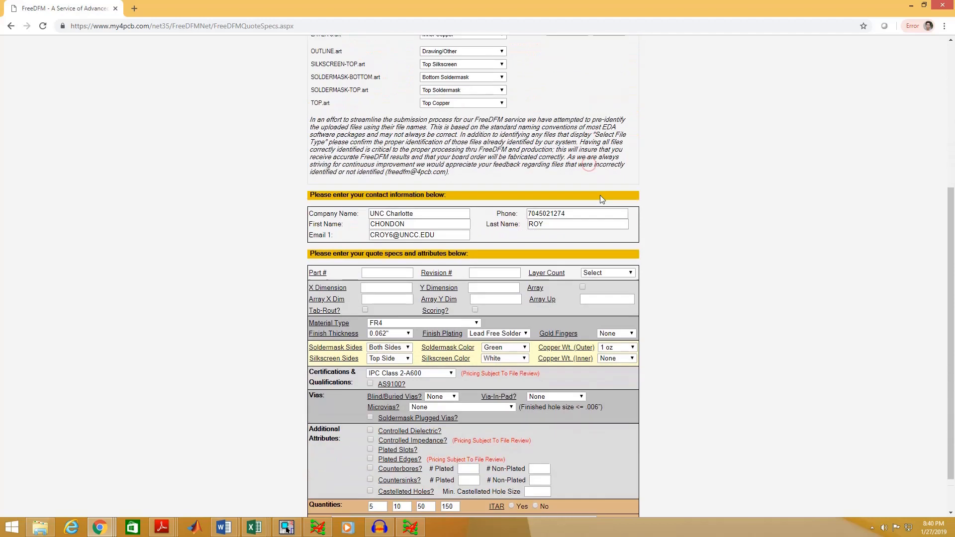
{"action": "left_click", "coordinate": [381, 262]}
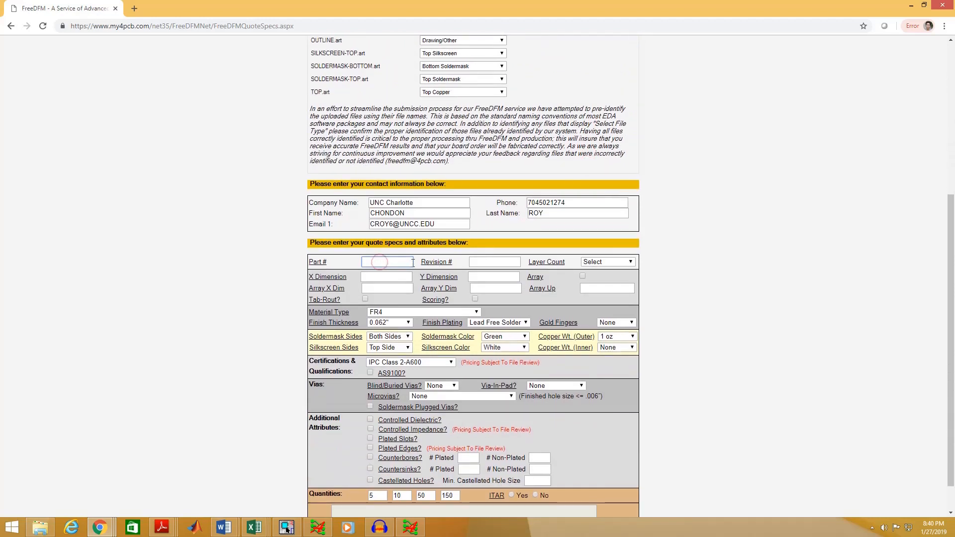
{"action": "type", "text": "eX"}
{"action": "key", "text": "BackSpace"}
{"action": "key", "text": "BackSpace"}
{"action": "type", "text": "E"}
{"action": "key", "text": "Tab"}
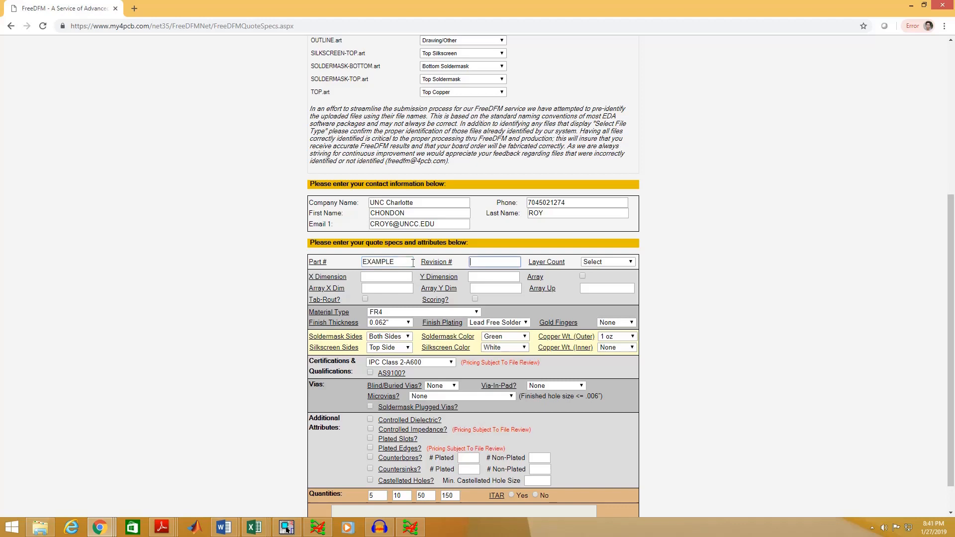
{"action": "type", "text": "1"}
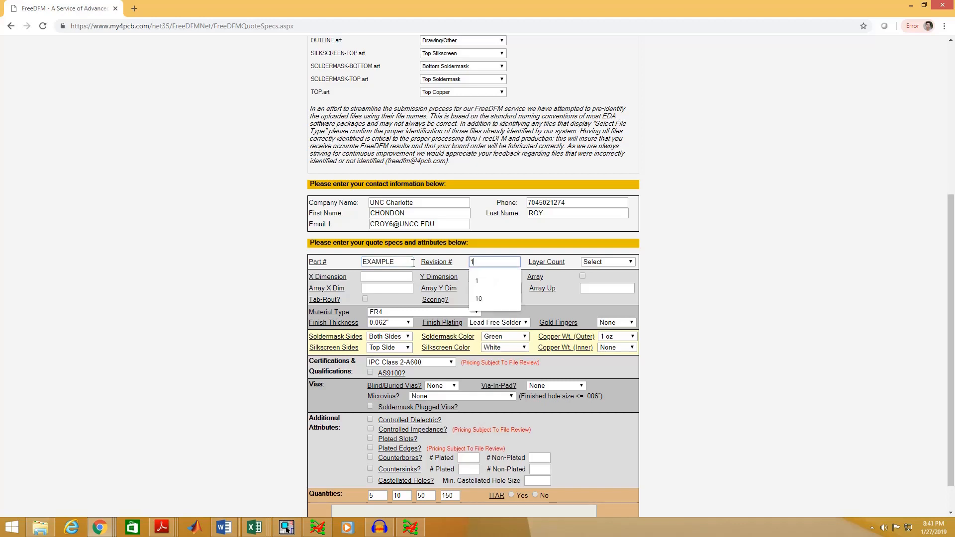
{"action": "left_click", "coordinate": [626, 264]}
{"action": "left_click", "coordinate": [597, 312]}
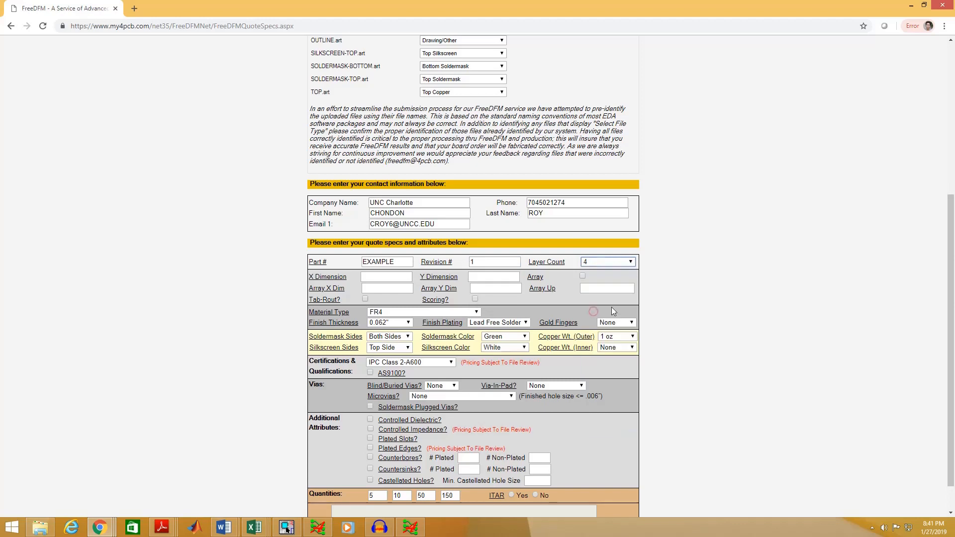
Switch to the Allegro PCB Designer window that has EXAMPLE.brd open
{"action": "left_click", "coordinate": [375, 279]}
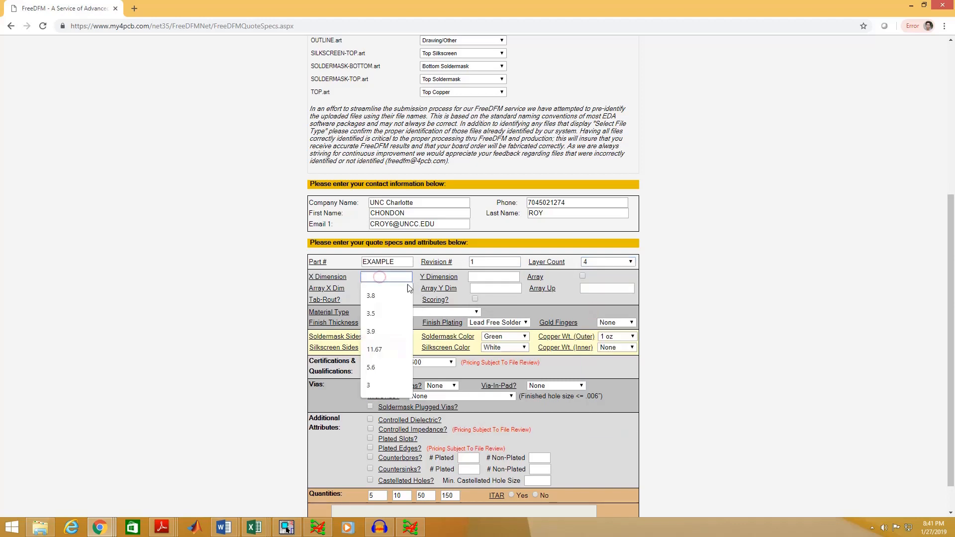
{"action": "left_click", "coordinate": [252, 288]}
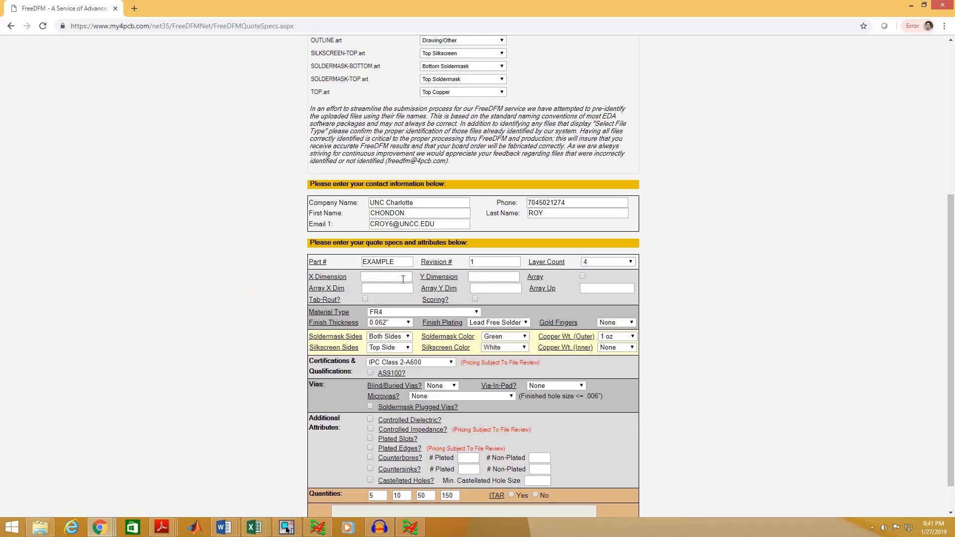
{"action": "mouse_move", "coordinate": [419, 533]}
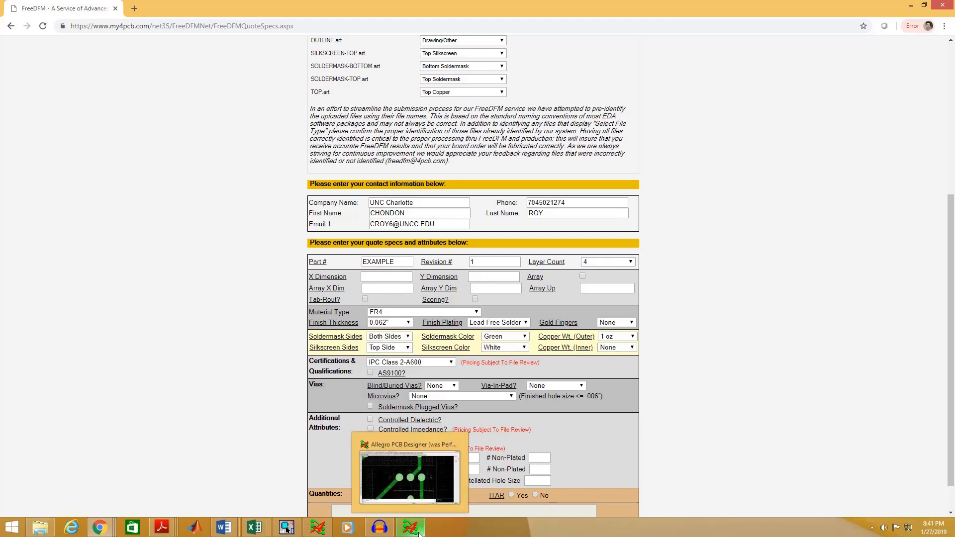
{"action": "left_click", "coordinate": [407, 532]}
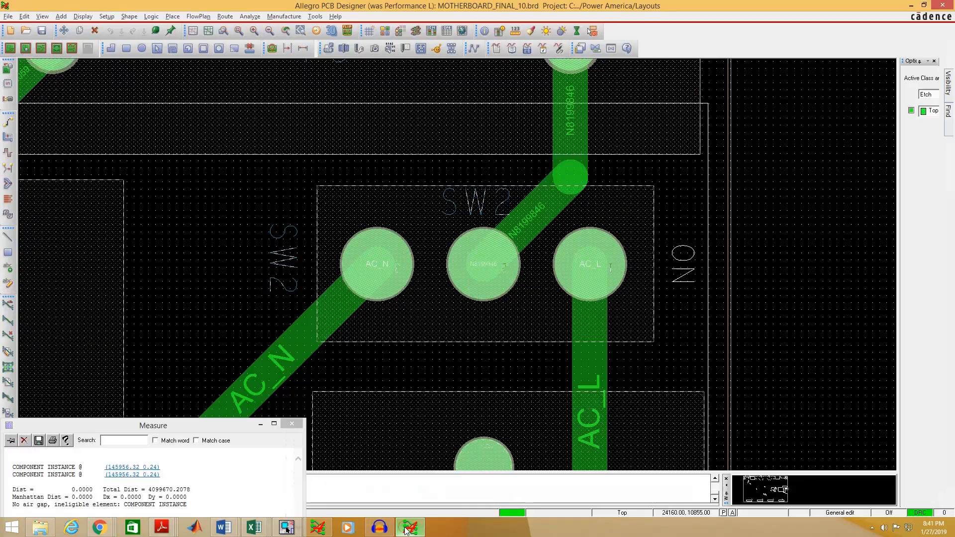
{"action": "left_click", "coordinate": [407, 531]}
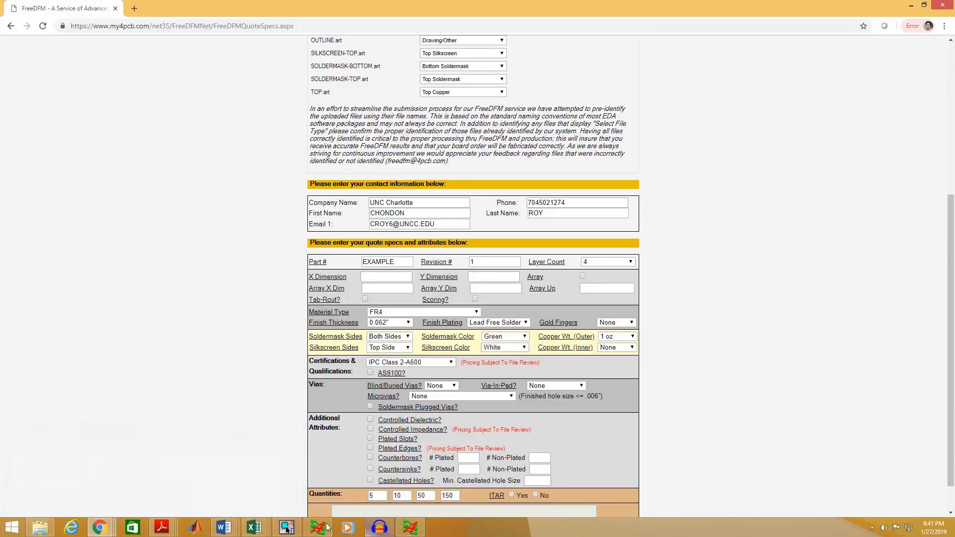
{"action": "left_click", "coordinate": [318, 527]}
{"action": "scroll", "coordinate": [499, 202], "scroll_direction": "up", "scroll_amount": 3}
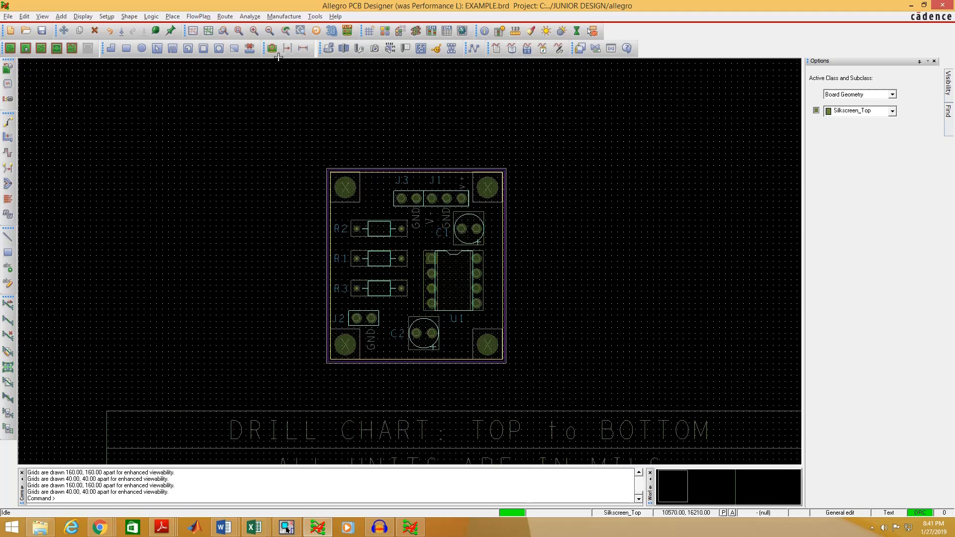
Enter the dimension environment and place a vertical linear dimension between the two right-hand corners of the board outline
{"action": "left_click", "coordinate": [282, 16]}
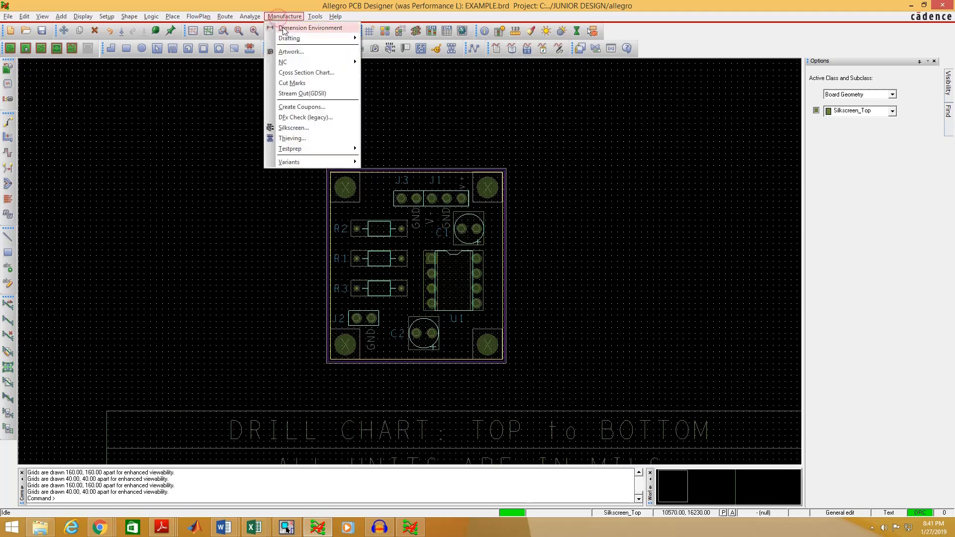
{"action": "left_click", "coordinate": [288, 28]}
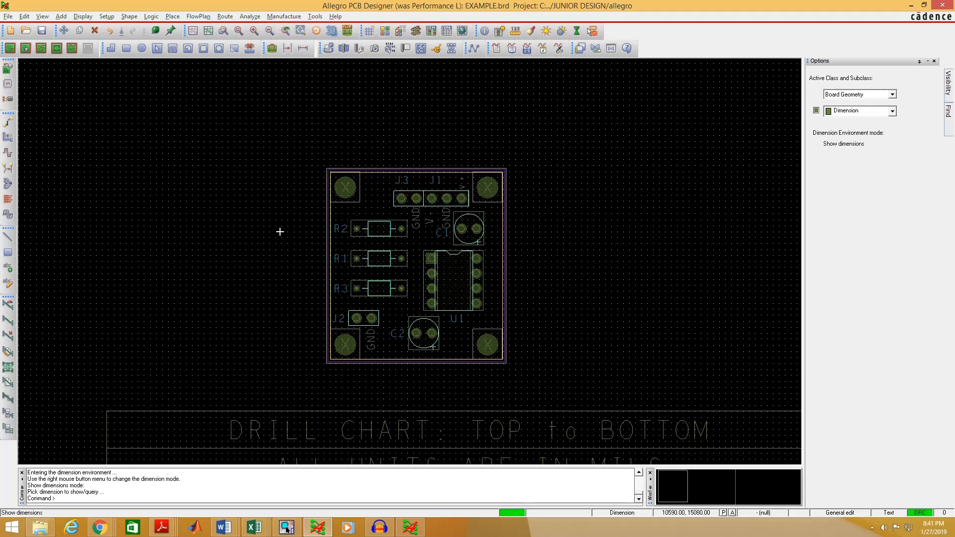
{"action": "right_click", "coordinate": [533, 196]}
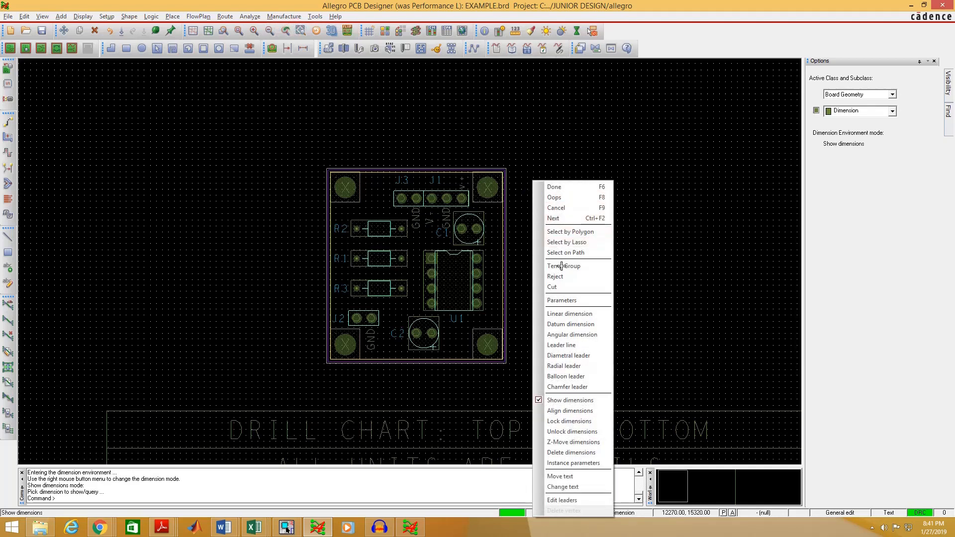
{"action": "left_click", "coordinate": [571, 315]}
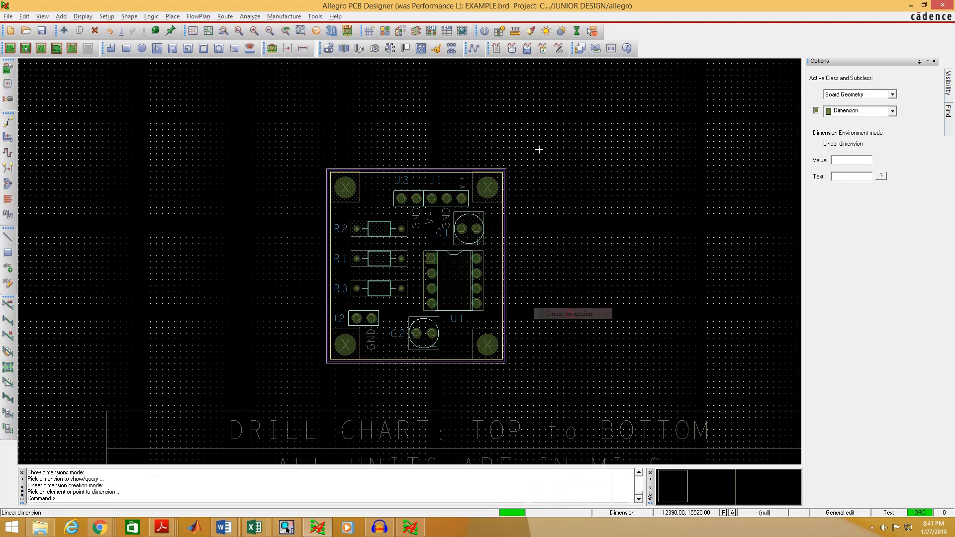
{"action": "left_click", "coordinate": [506, 169]}
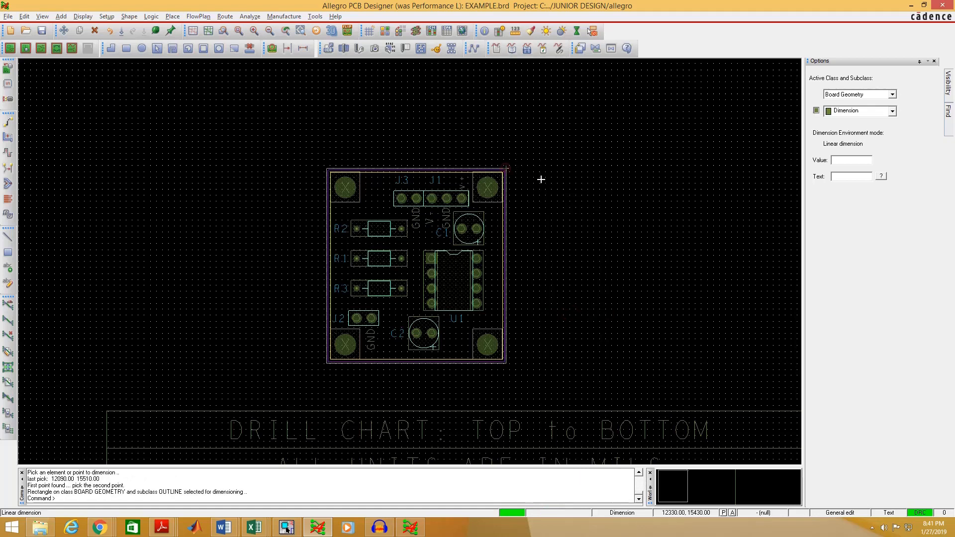
{"action": "left_click", "coordinate": [506, 363]}
{"action": "left_click", "coordinate": [577, 271]}
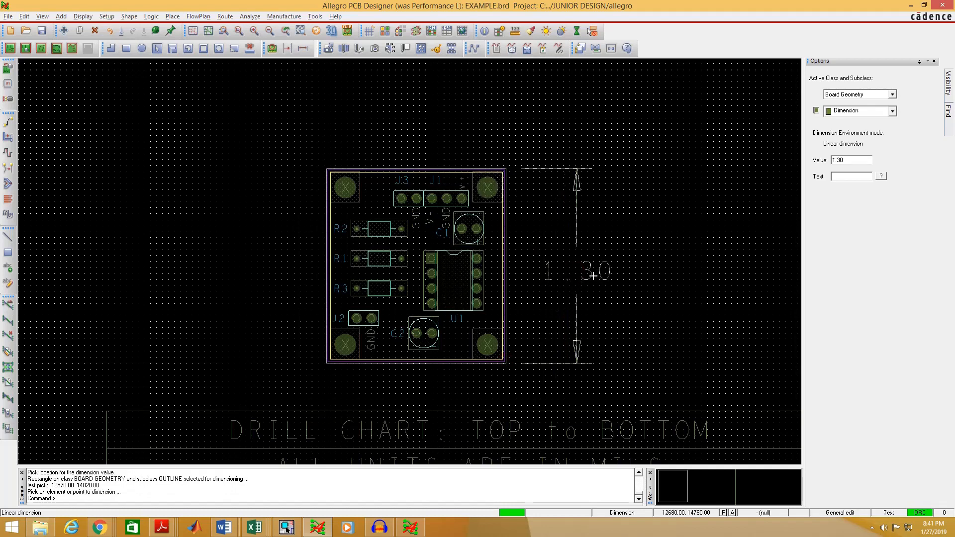
Place a horizontal linear dimension above the board outline to measure its width
{"action": "left_click", "coordinate": [326, 169]}
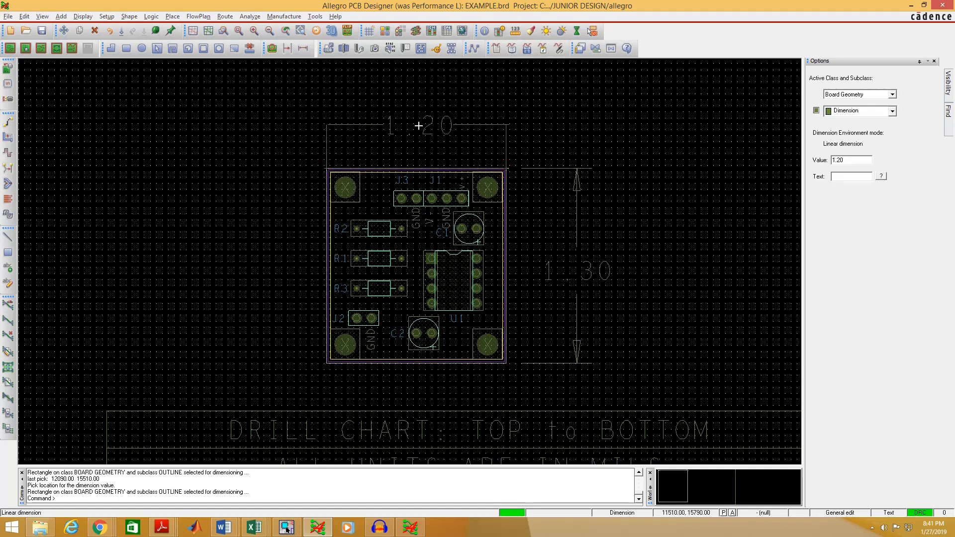
{"action": "left_click", "coordinate": [373, 125]}
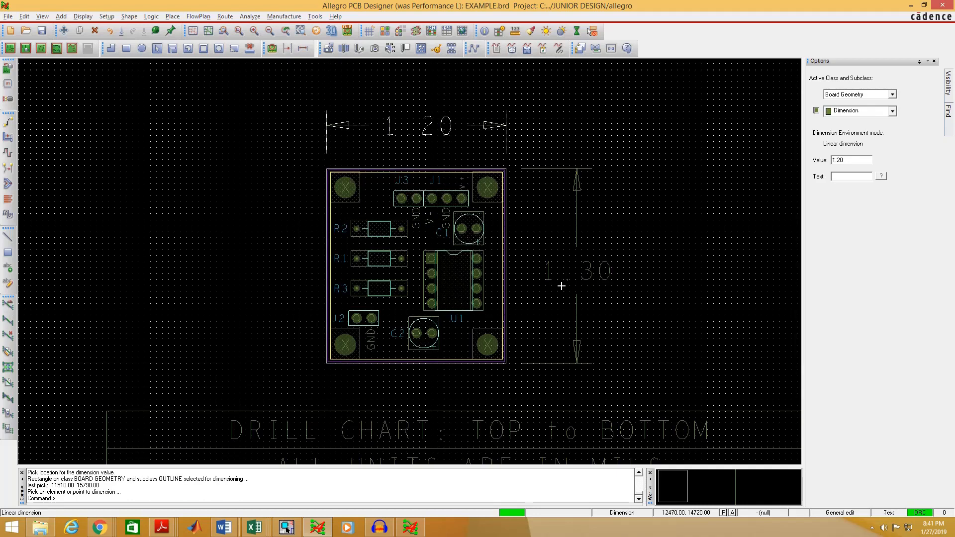
{"action": "left_click", "coordinate": [412, 530]}
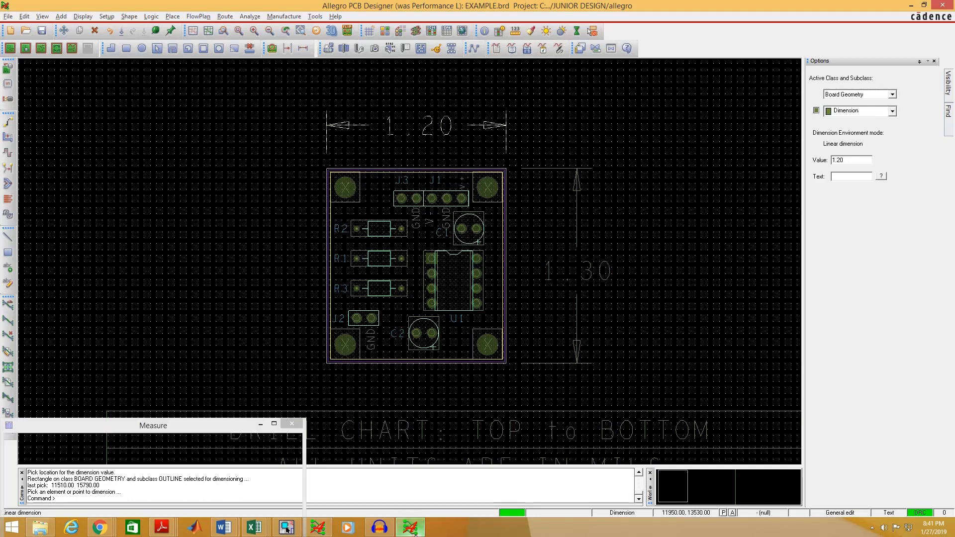
{"action": "left_click", "coordinate": [414, 530]}
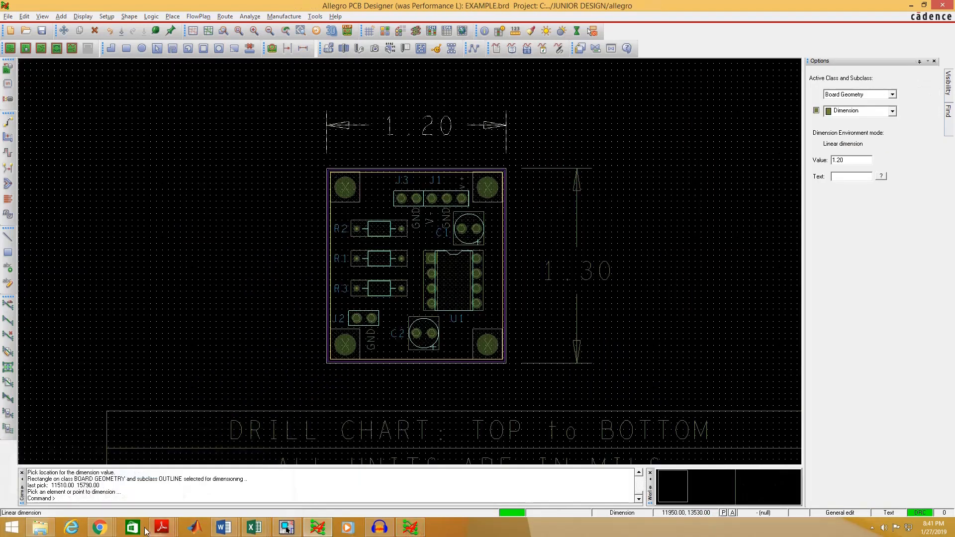
Switch to the FreeDFM quote form in Chrome and set the X dimension to 1.2 and the Y dimension to 1.3
{"action": "mouse_move", "coordinate": [97, 530]}
{"action": "left_click", "coordinate": [279, 468]}
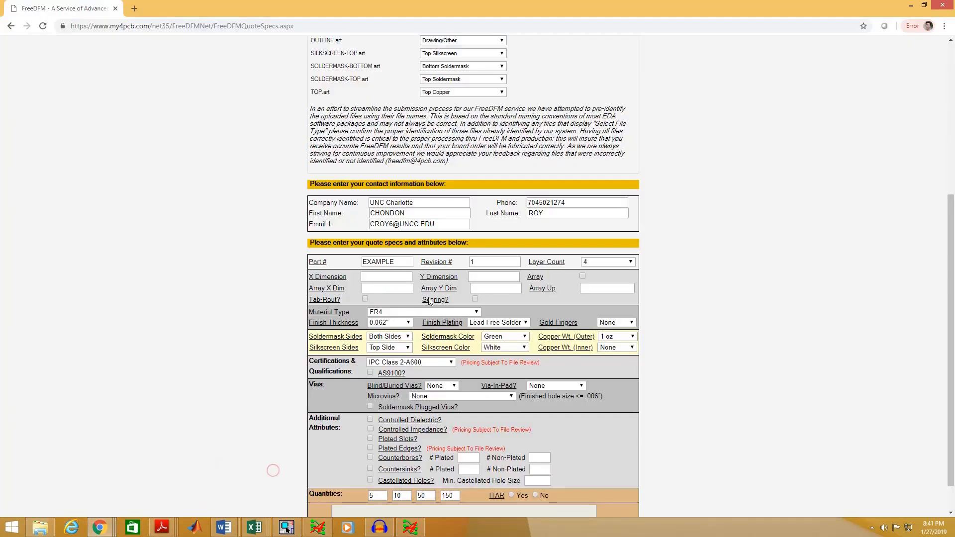
{"action": "left_click", "coordinate": [394, 277]}
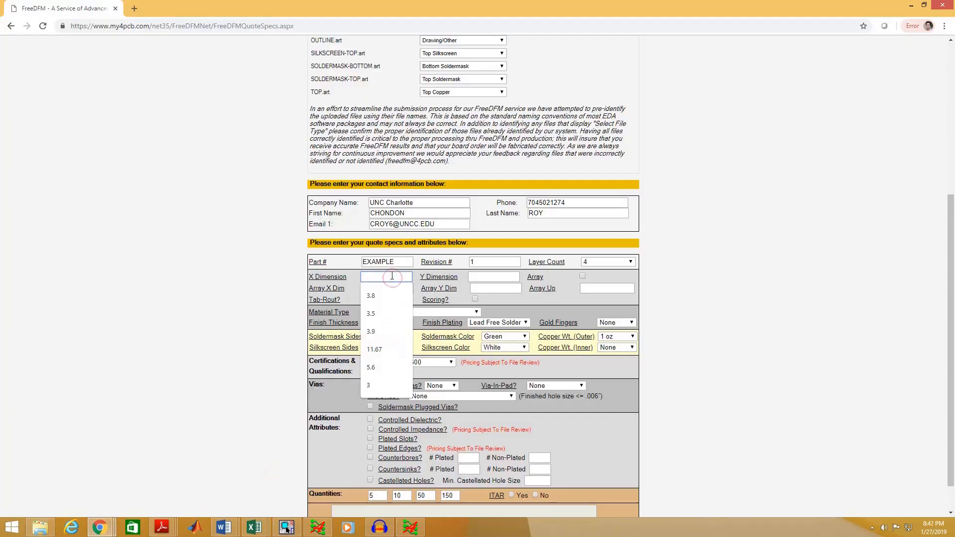
{"action": "type", "text": "1.2"}
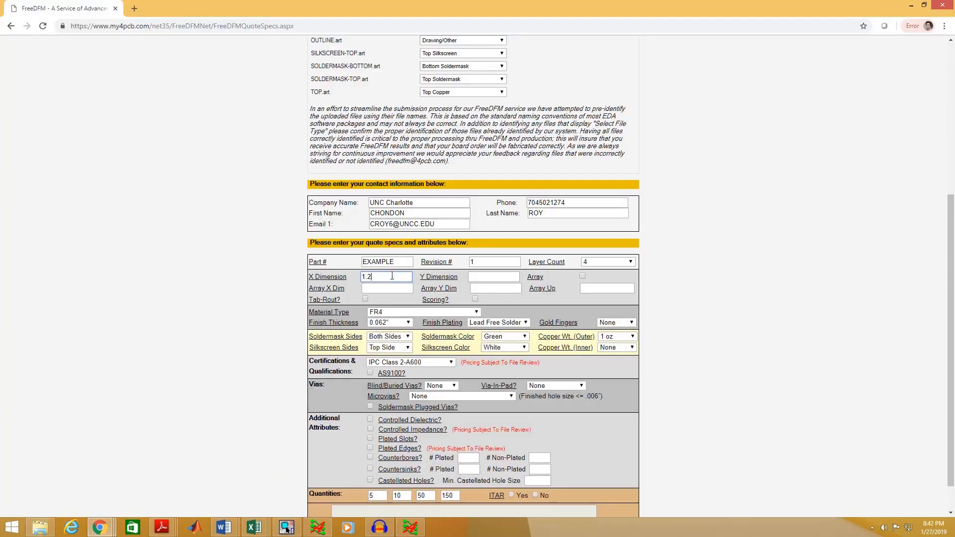
{"action": "left_click", "coordinate": [490, 277]}
{"action": "type", "text": "1.3"}
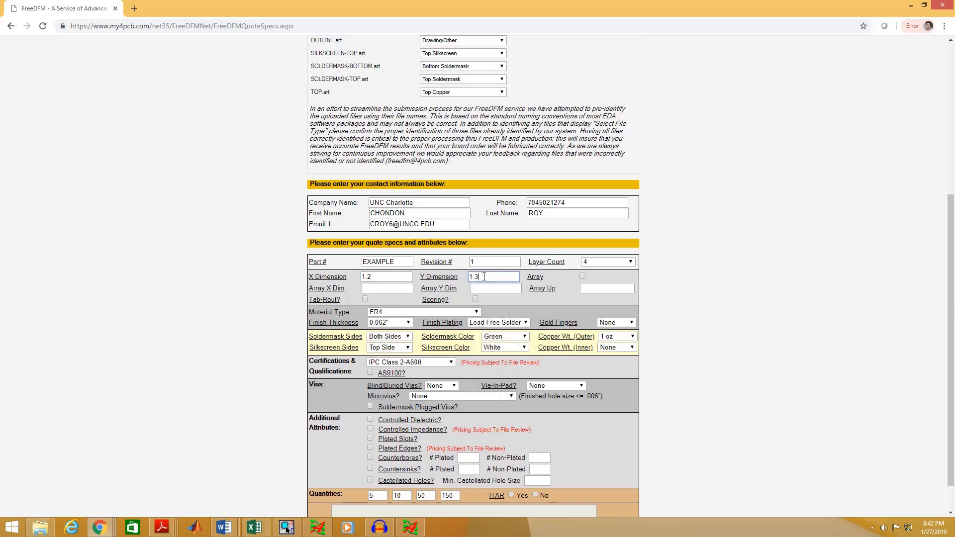
{"action": "left_click", "coordinate": [540, 300]}
{"action": "scroll", "coordinate": [547, 301], "scroll_direction": "down", "scroll_amount": 1}
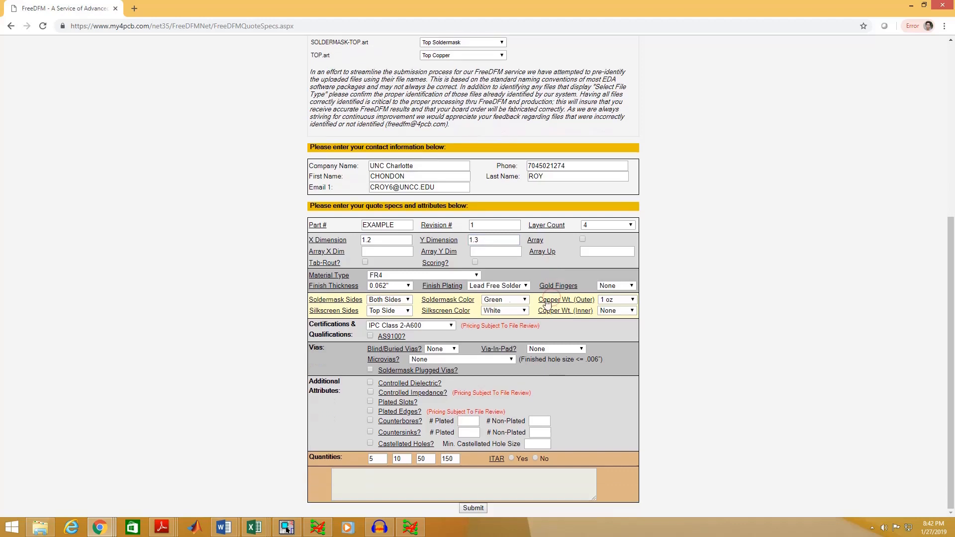
{"action": "left_click", "coordinate": [398, 285]}
{"action": "left_click", "coordinate": [399, 285]}
{"action": "left_click", "coordinate": [273, 286]}
{"action": "left_click", "coordinate": [285, 303]}
{"action": "left_click", "coordinate": [384, 287]}
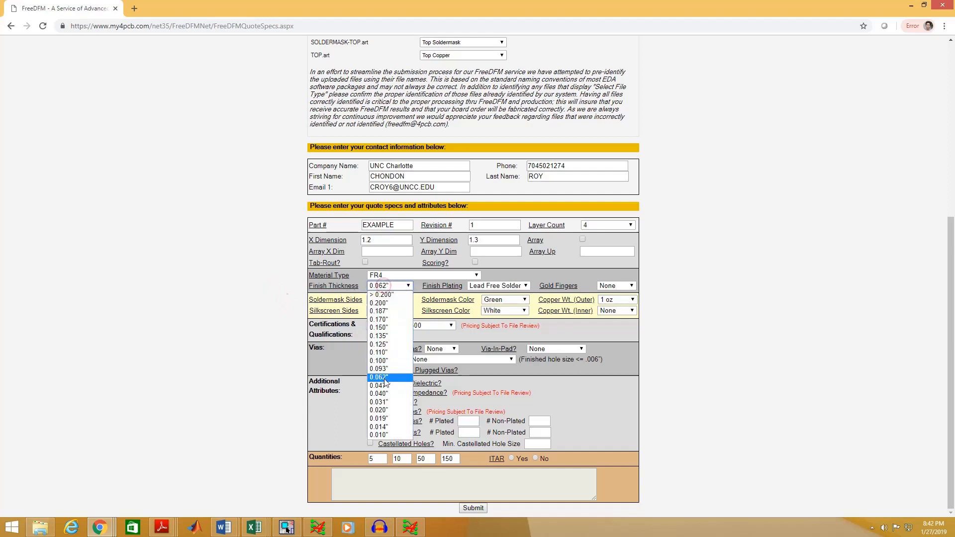
{"action": "left_click", "coordinate": [242, 268]}
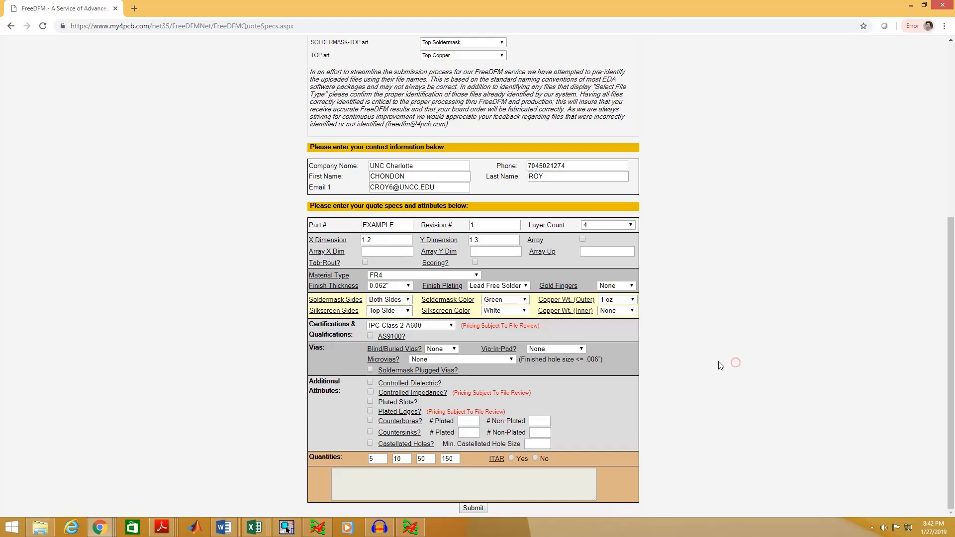
Set the outer and inner copper weights to 1 oz in the quote specs
{"action": "left_click", "coordinate": [621, 299]}
{"action": "left_click", "coordinate": [623, 309]}
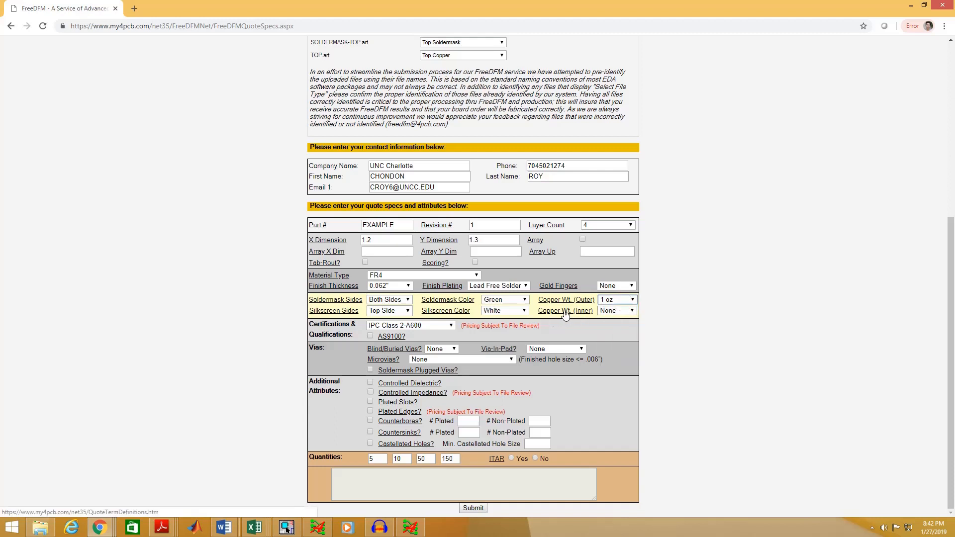
{"action": "left_click", "coordinate": [601, 311]}
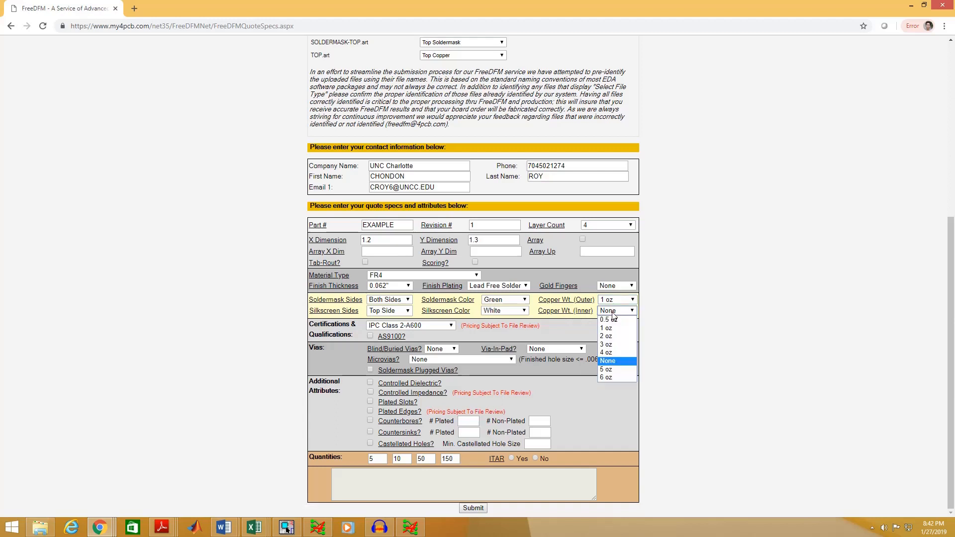
{"action": "left_click", "coordinate": [614, 330]}
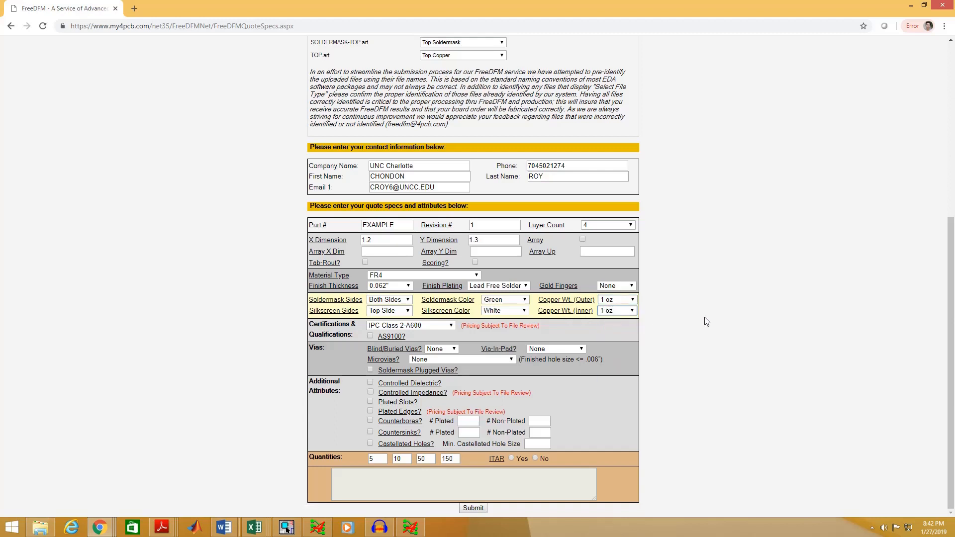
{"action": "left_click", "coordinate": [556, 331]}
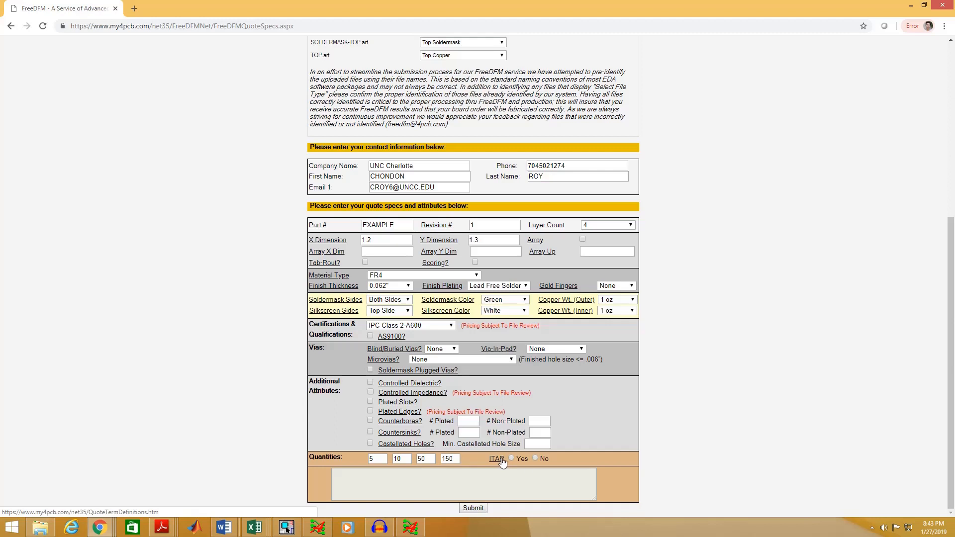
Set ITAR to No and submit the FreeDFM quote specifications
{"action": "left_click", "coordinate": [536, 459]}
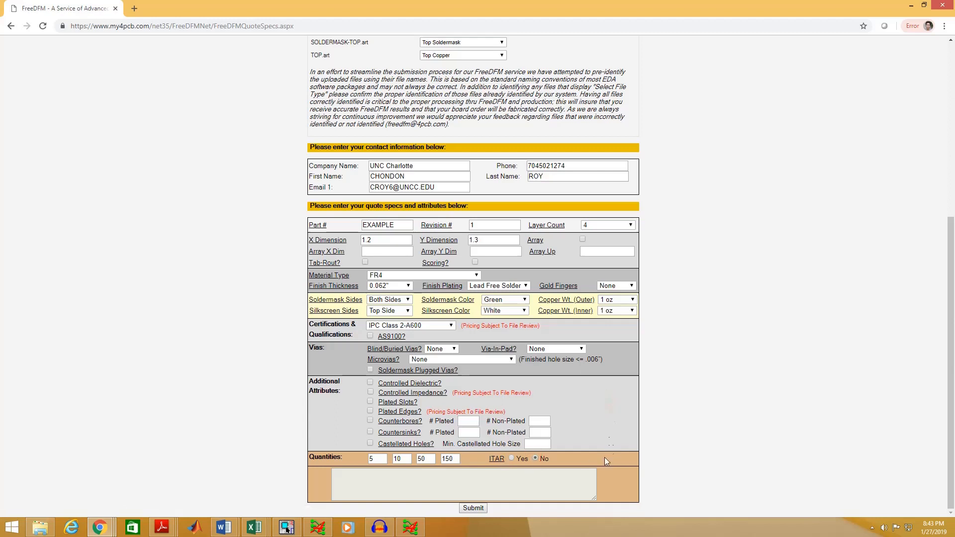
{"action": "left_click", "coordinate": [473, 508]}
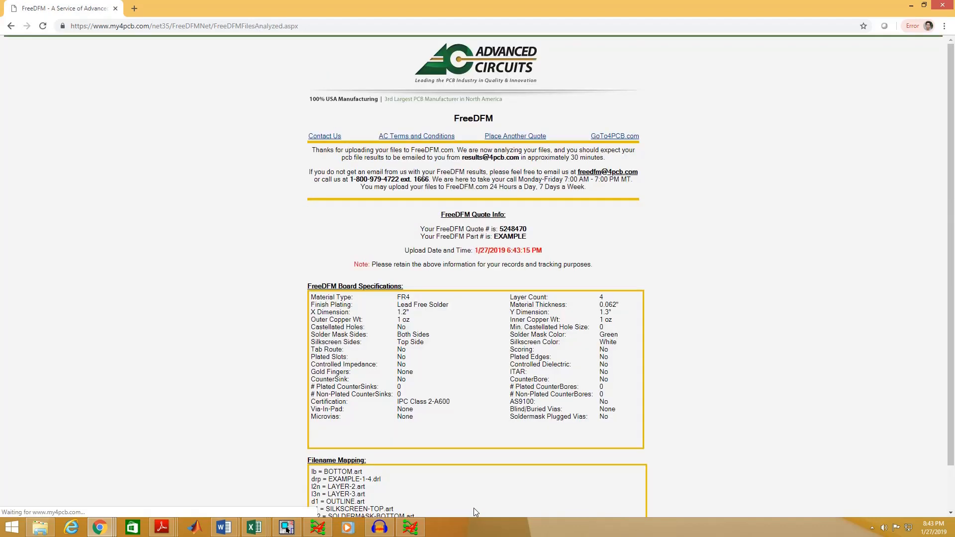
{"action": "scroll", "coordinate": [499, 422], "scroll_direction": "down", "scroll_amount": 1}
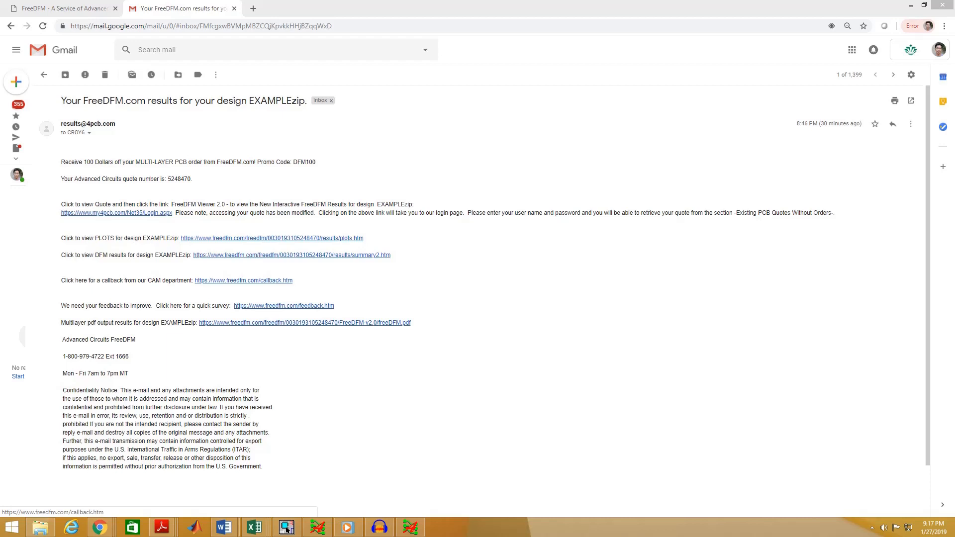
Open the DFM results and the plots page for design EXAMPLEzip from the FreeDFM results e-mail
{"action": "left_click", "coordinate": [239, 256]}
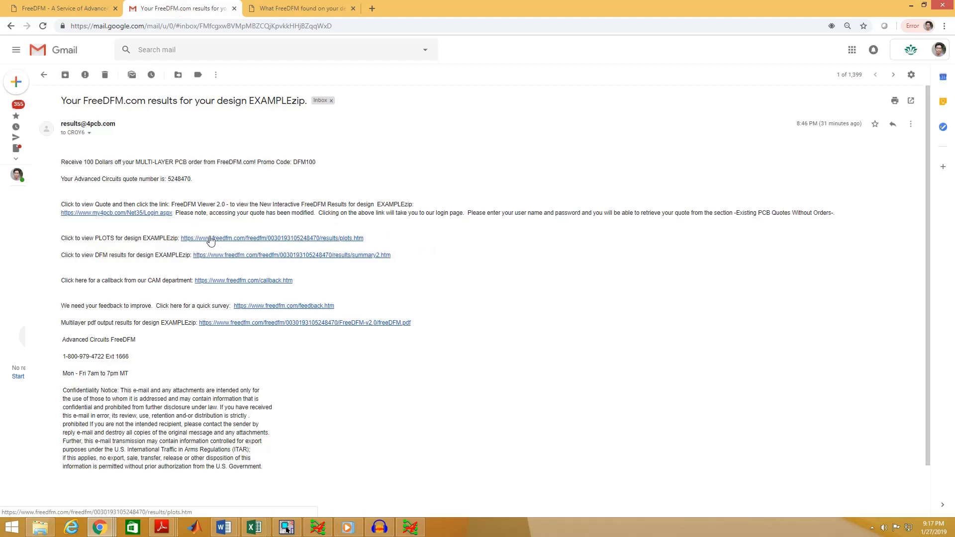
{"action": "left_click", "coordinate": [235, 239]}
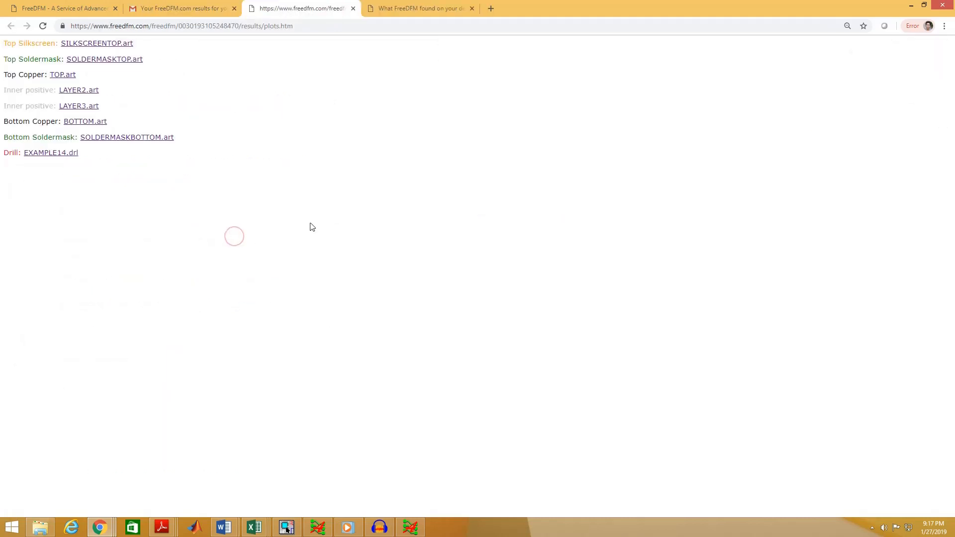
Examine the top silkscreen plot SILKSCREENTOP.art and return to the plot list
{"action": "left_click", "coordinate": [95, 48]}
{"action": "scroll", "coordinate": [398, 299], "scroll_direction": "down", "scroll_amount": 5}
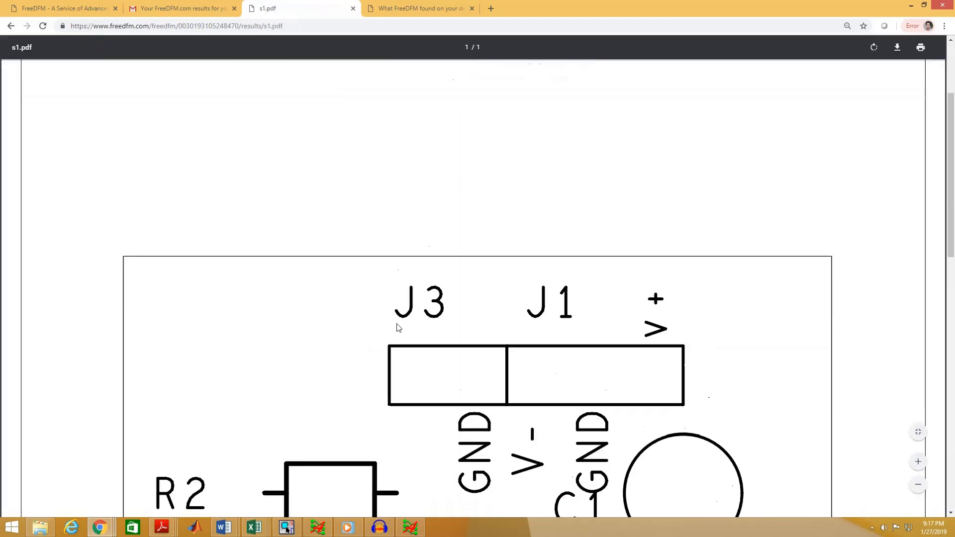
{"action": "scroll", "coordinate": [410, 275], "scroll_direction": "down", "scroll_amount": 4, "text": "ctrl"}
{"action": "scroll", "coordinate": [410, 274], "scroll_direction": "down", "scroll_amount": 2}
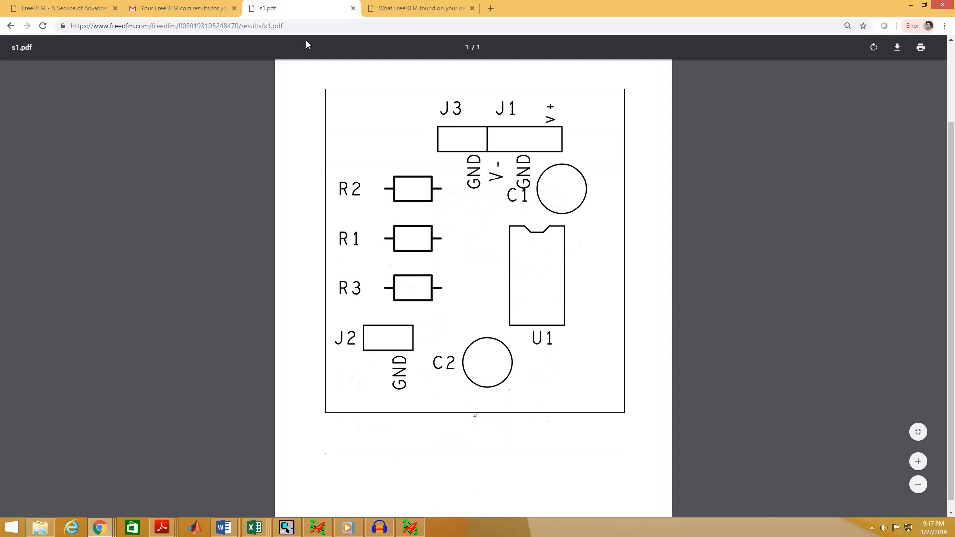
{"action": "left_click", "coordinate": [11, 26]}
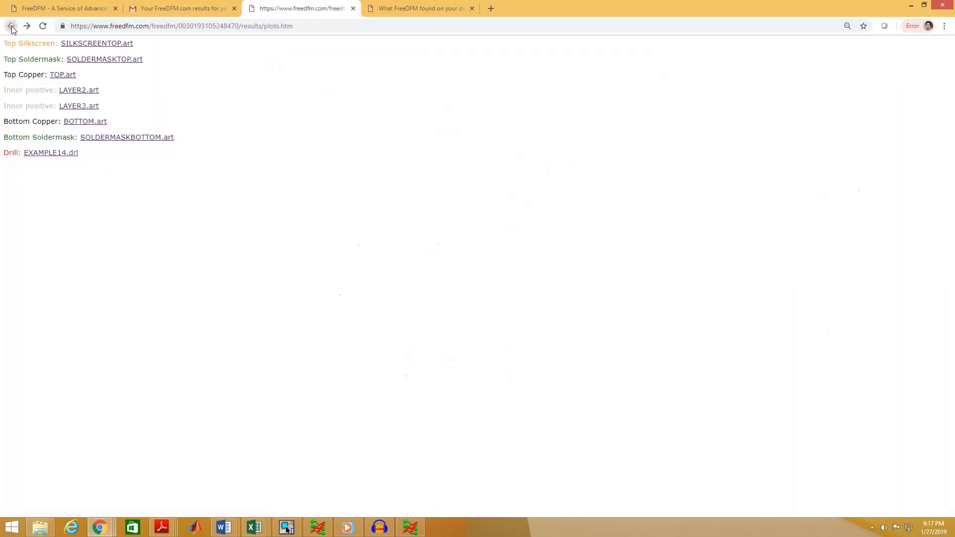
Examine the top soldermask plot SOLDERMASKTOP.art and the top copper plot TOP.art, returning to the plot list
{"action": "left_click", "coordinate": [91, 66]}
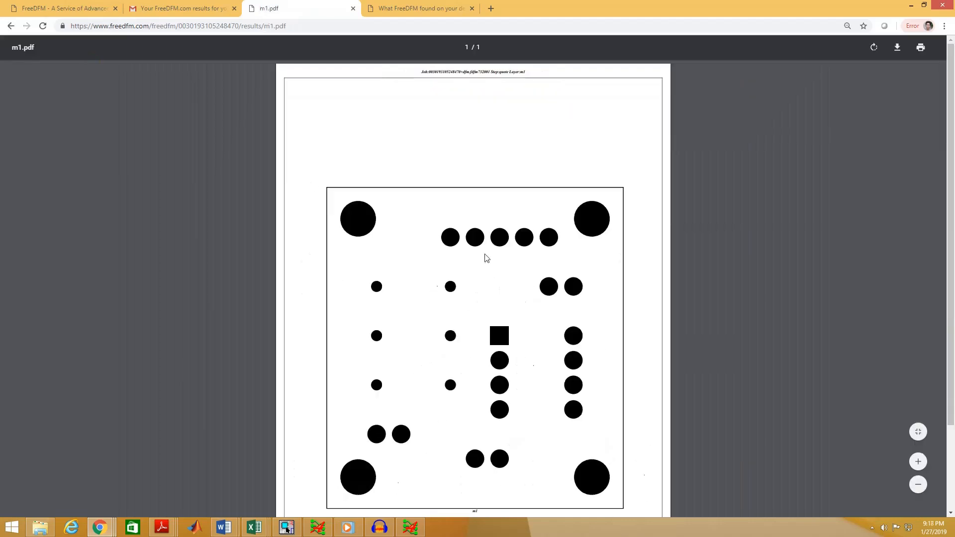
{"action": "scroll", "coordinate": [482, 254], "scroll_direction": "down", "scroll_amount": 2}
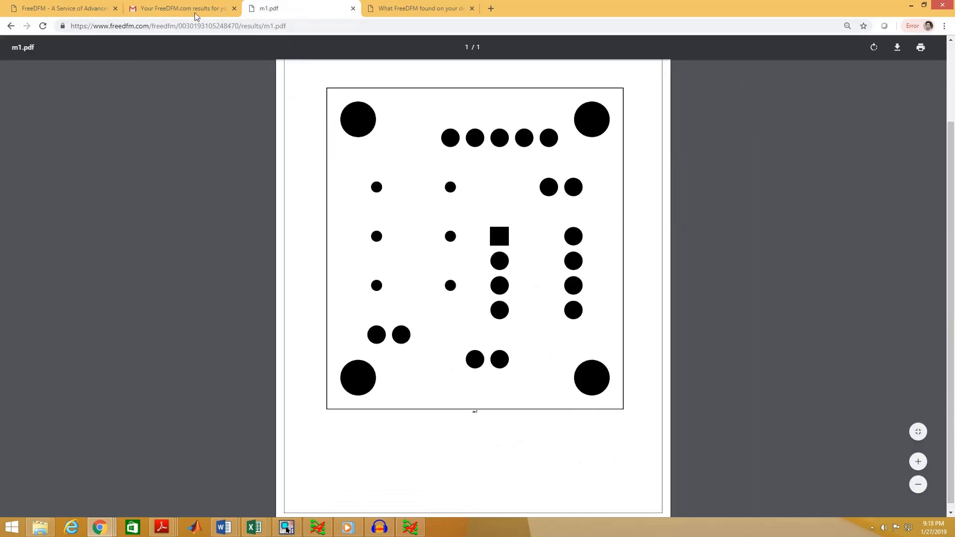
{"action": "left_click", "coordinate": [11, 26]}
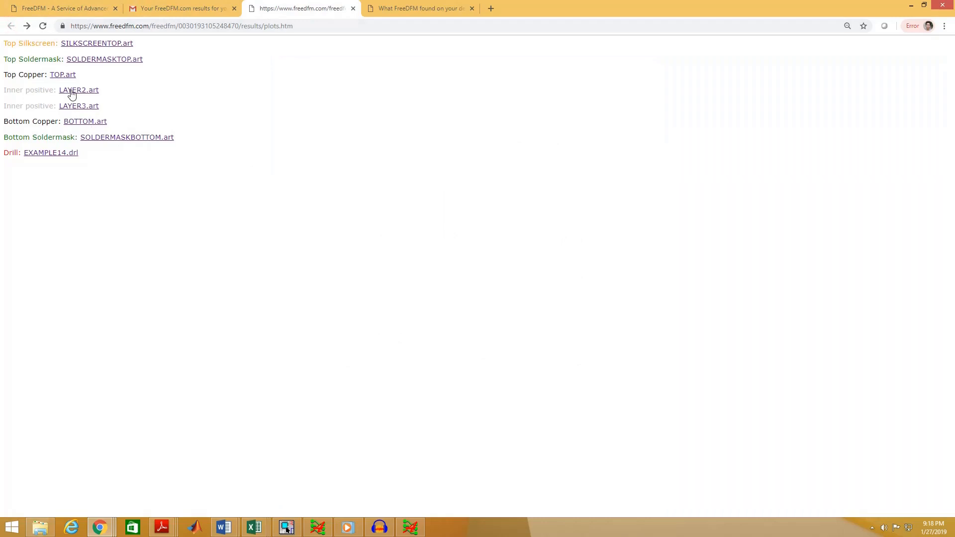
{"action": "left_click", "coordinate": [62, 76]}
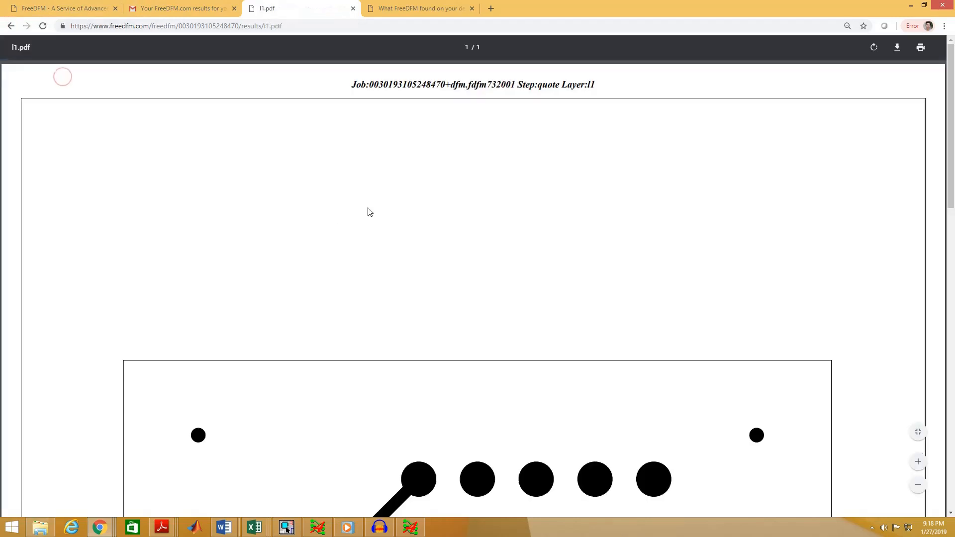
{"action": "scroll", "coordinate": [374, 242], "scroll_direction": "down", "scroll_amount": 2}
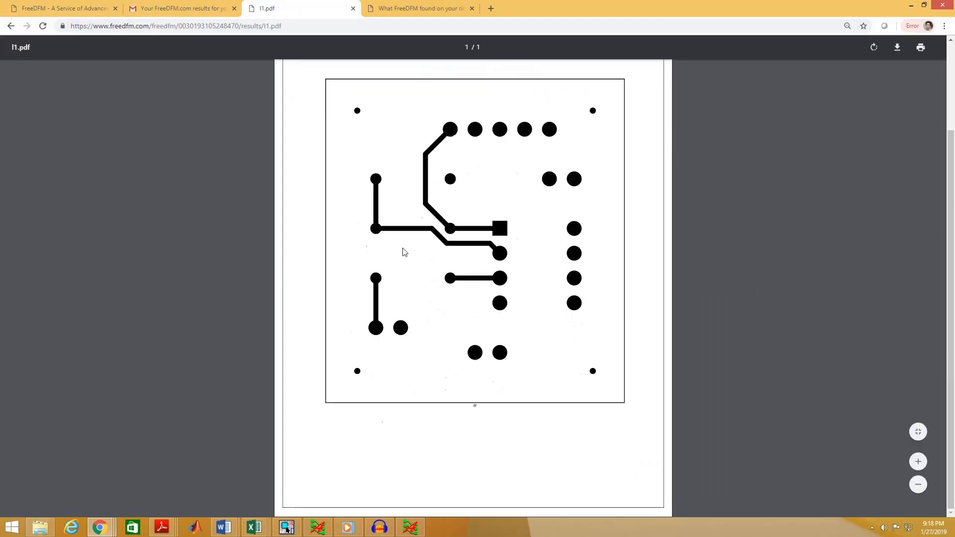
{"action": "left_click", "coordinate": [11, 26]}
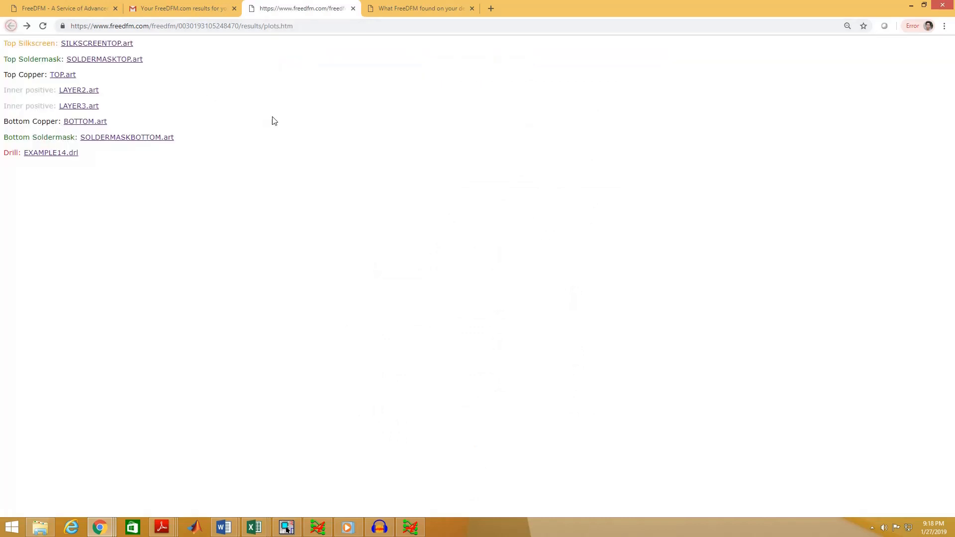
Examine the pad connections in the inner layer plot LAYER2.art and return to the plot list
{"action": "left_click", "coordinate": [78, 92]}
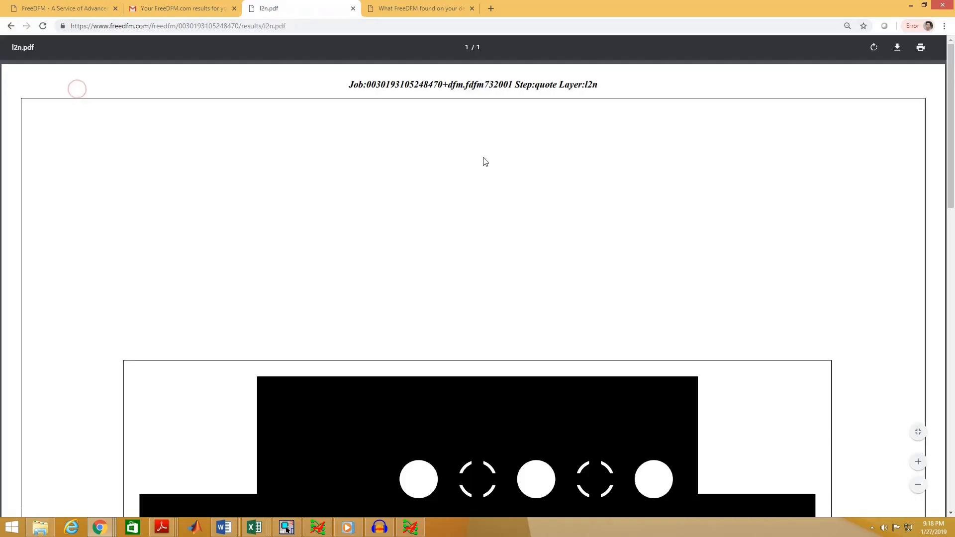
{"action": "scroll", "coordinate": [472, 252], "scroll_direction": "down", "scroll_amount": 2}
{"action": "scroll", "coordinate": [485, 261], "scroll_direction": "up", "scroll_amount": 1, "text": "ctrl"}
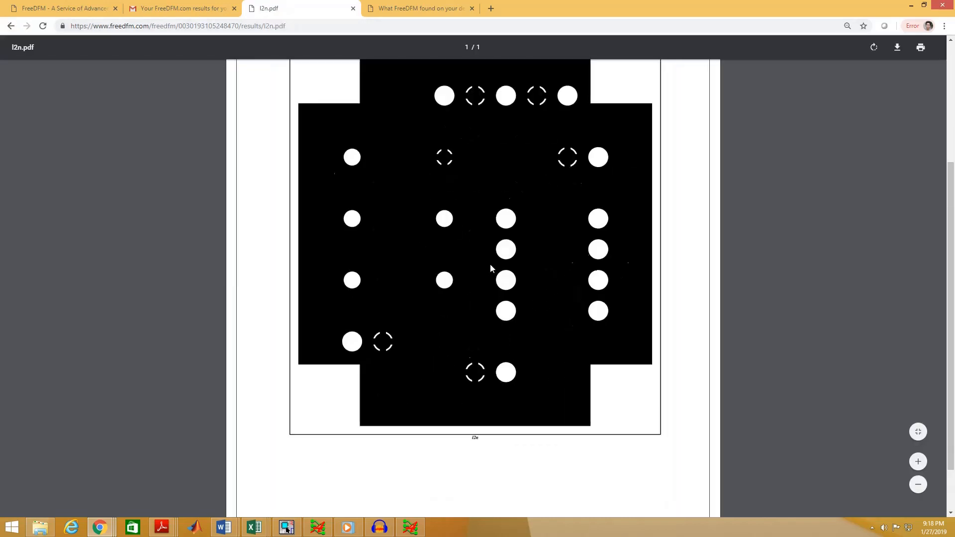
{"action": "scroll", "coordinate": [477, 129], "scroll_direction": "up", "scroll_amount": 1}
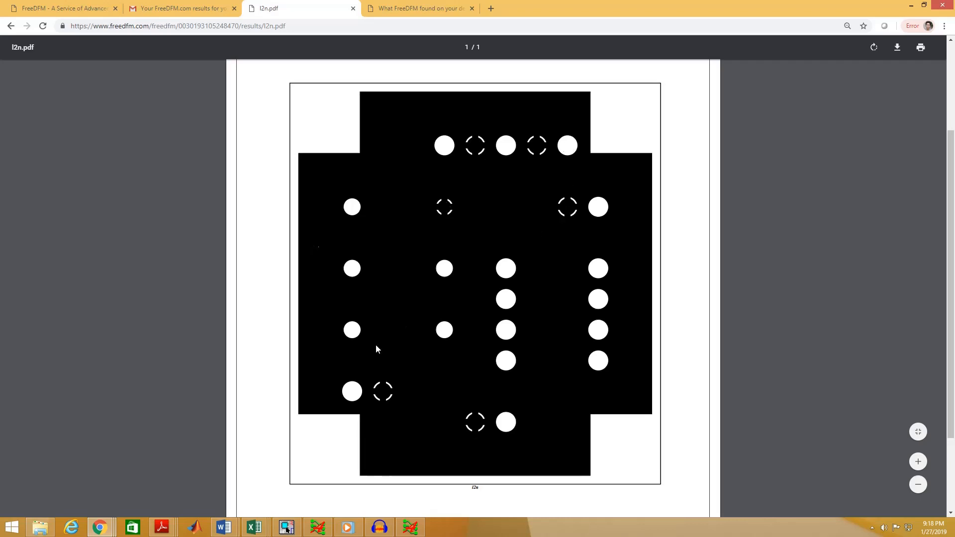
{"action": "left_click", "coordinate": [10, 26]}
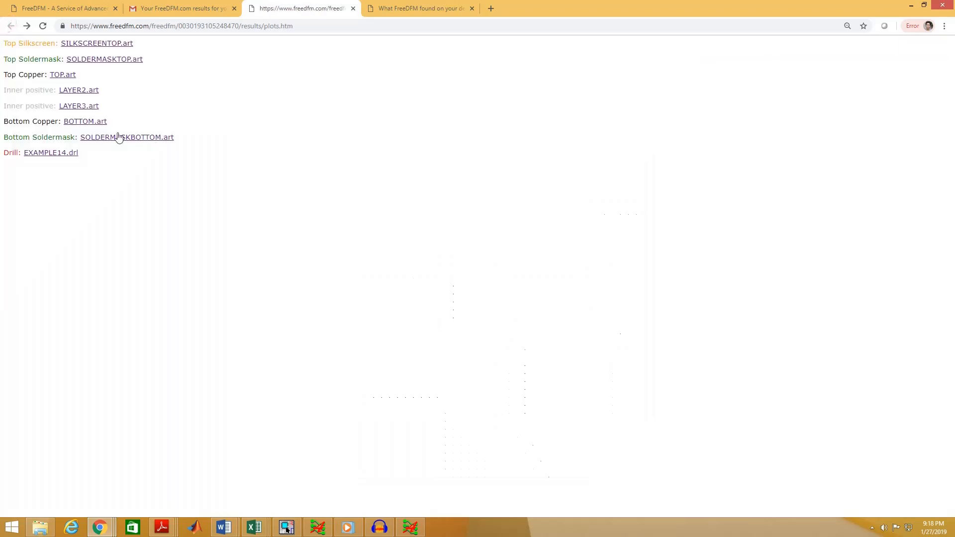
Examine the pad connections in the inner layer plot LAYER3.art
{"action": "left_click", "coordinate": [71, 107]}
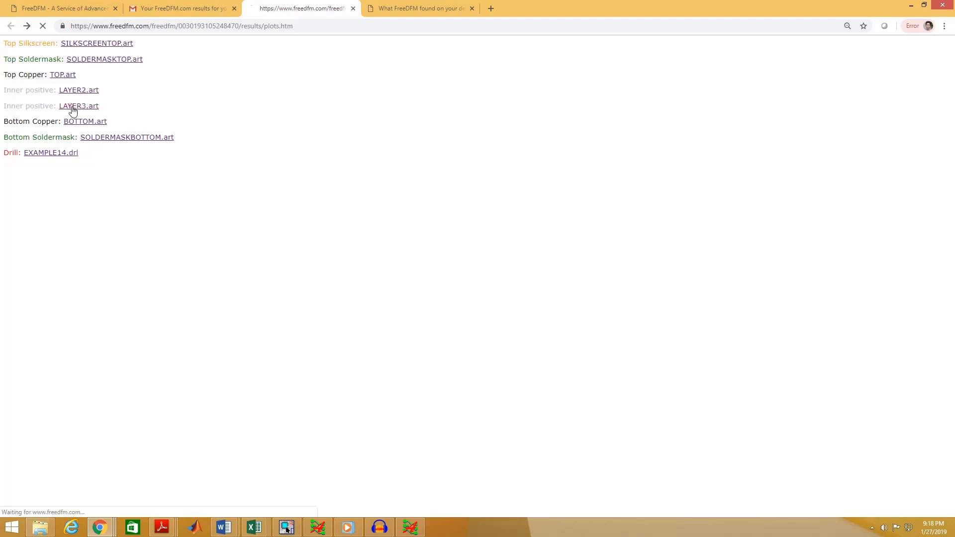
{"action": "scroll", "coordinate": [393, 199], "scroll_direction": "down", "scroll_amount": 10}
{"action": "scroll", "coordinate": [382, 195], "scroll_direction": "down", "scroll_amount": 2, "text": "ctrl"}
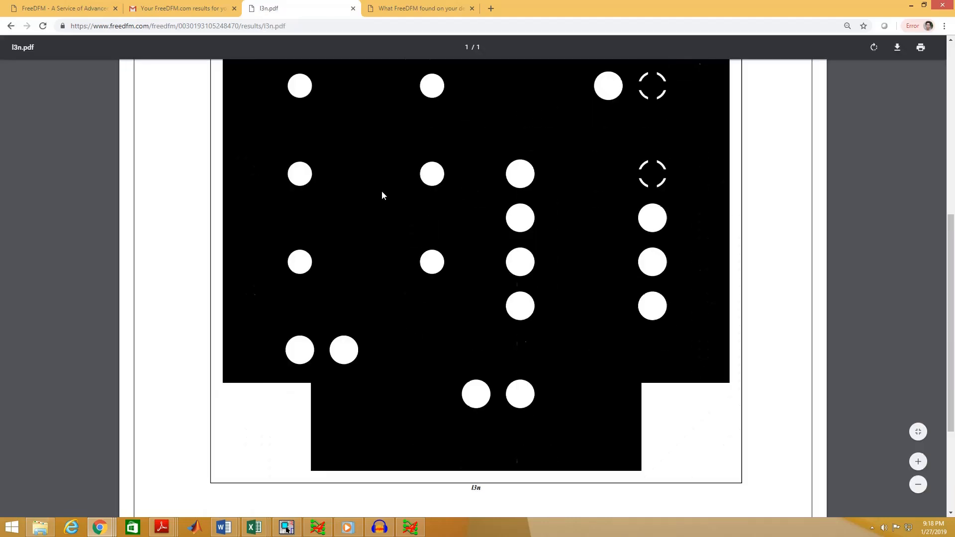
Finish viewing the LAYER3.art plot and examine the pad connections in the bottom copper plot BOTTOM.art, returning to the plot list
{"action": "scroll", "coordinate": [454, 198], "scroll_direction": "up", "scroll_amount": 5}
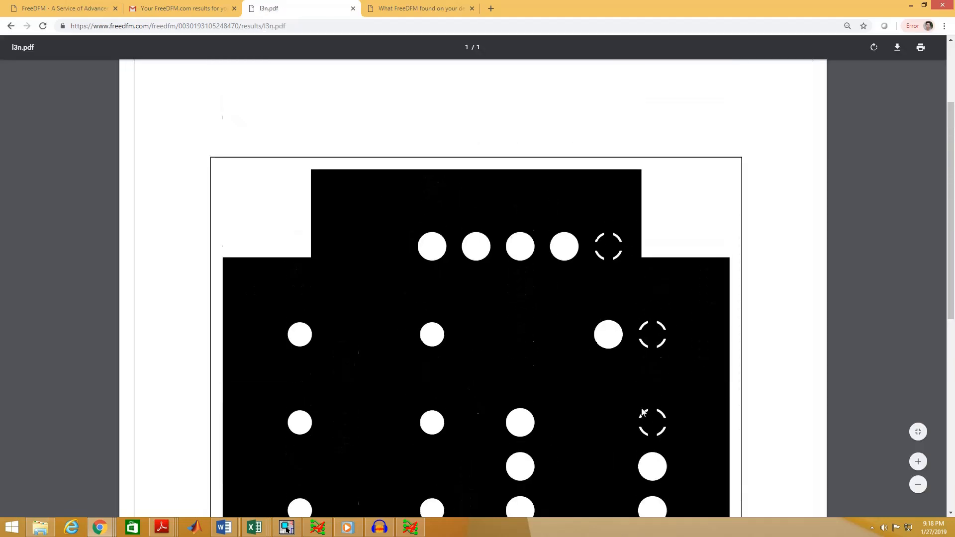
{"action": "left_click", "coordinate": [9, 28]}
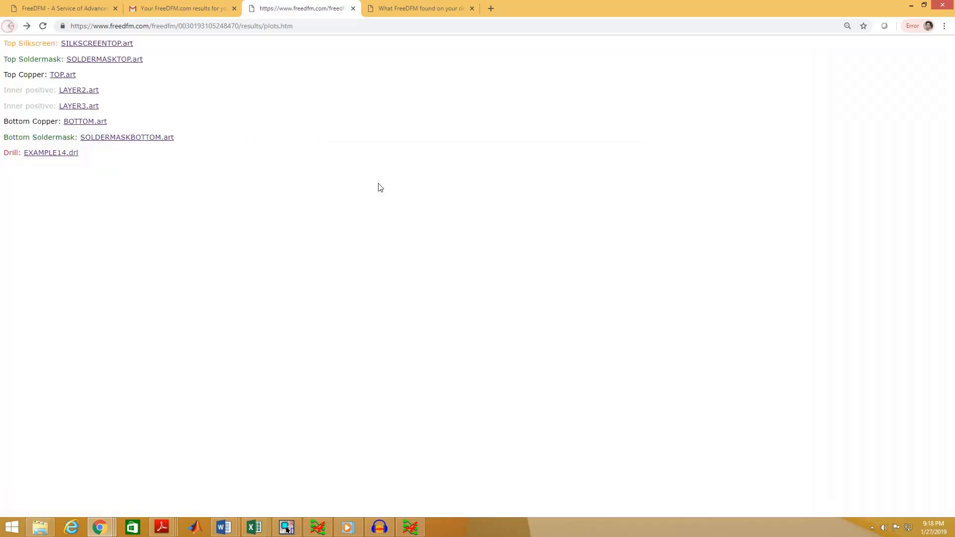
{"action": "left_click", "coordinate": [85, 122]}
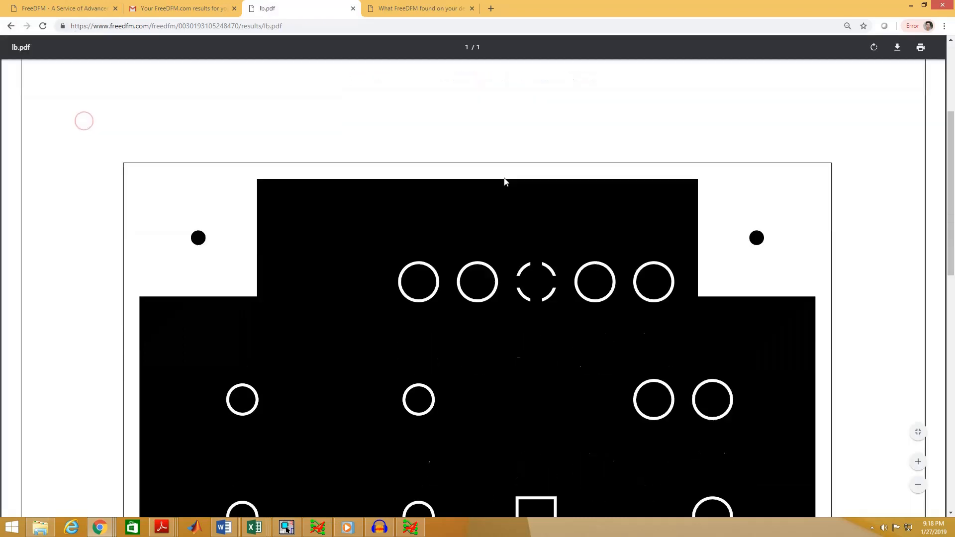
{"action": "scroll", "coordinate": [488, 174], "scroll_direction": "down", "scroll_amount": 4}
{"action": "scroll", "coordinate": [517, 189], "scroll_direction": "down", "scroll_amount": 2, "text": "ctrl"}
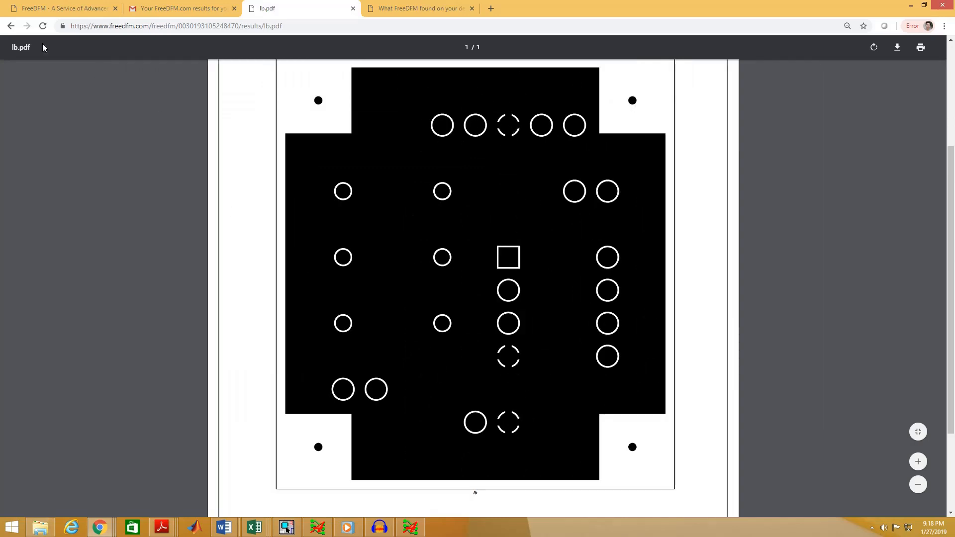
{"action": "left_click", "coordinate": [10, 28]}
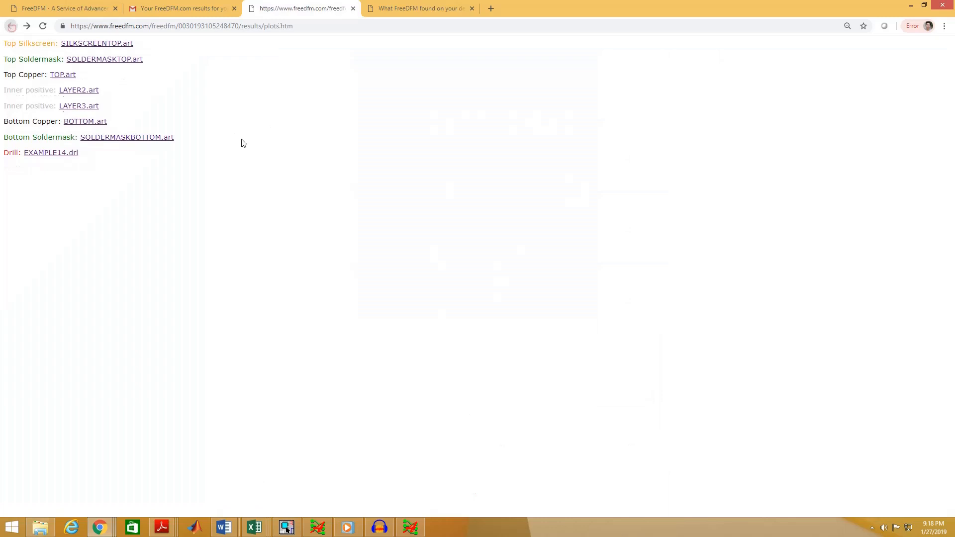
Examine the bottom soldermask plot SOLDERMASKBOTTOM.art and the drill plot EXAMPLE14.drl, returning to the plot list
{"action": "left_click", "coordinate": [119, 140]}
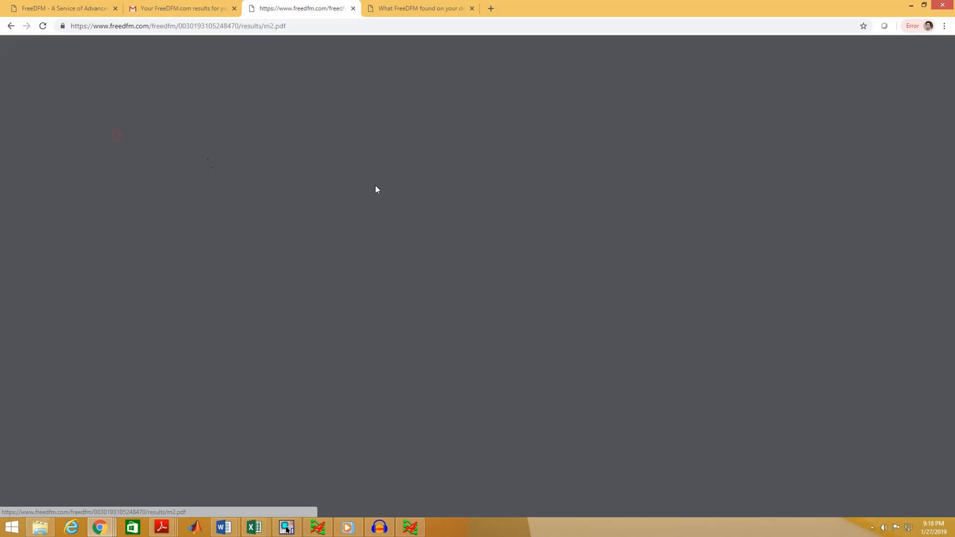
{"action": "scroll", "coordinate": [487, 221], "scroll_direction": "down", "scroll_amount": 1}
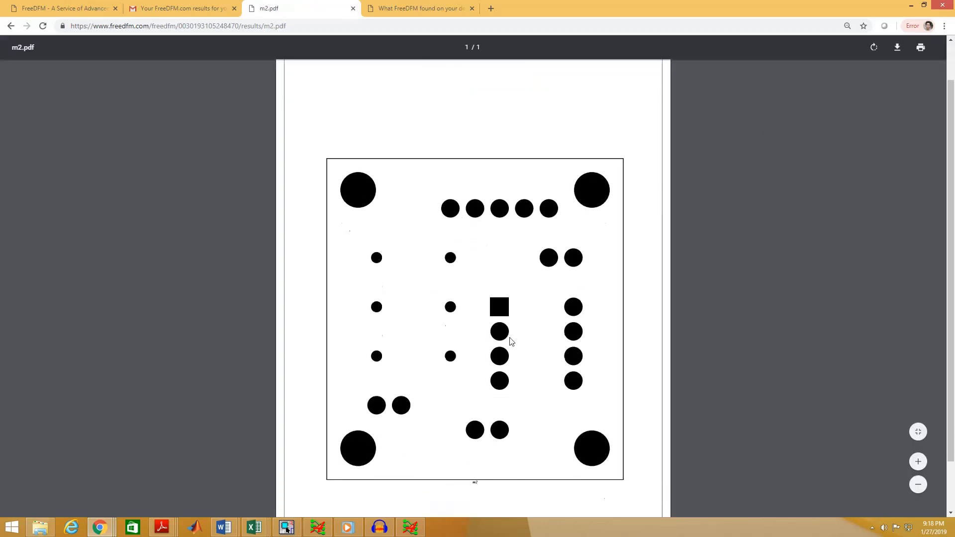
{"action": "key", "text": "alt+Left"}
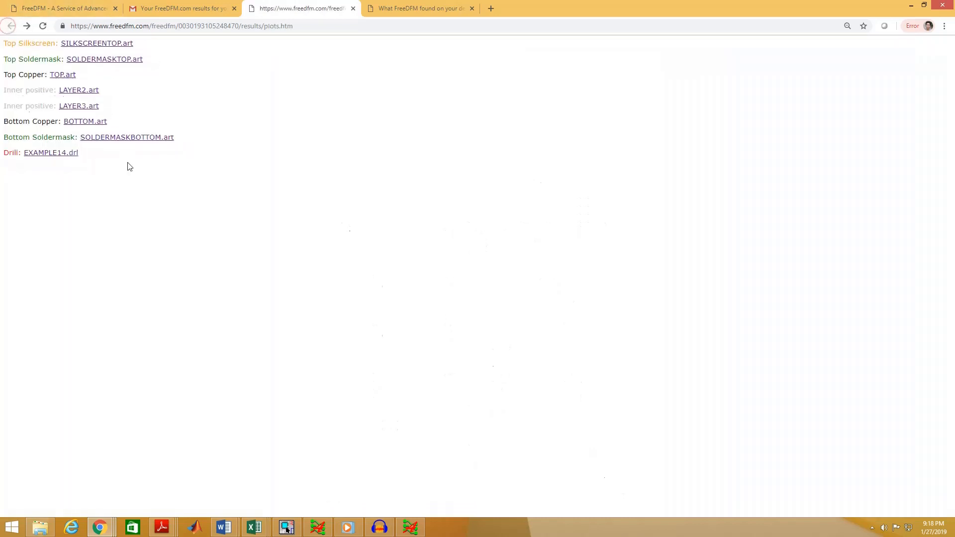
{"action": "left_click", "coordinate": [59, 153]}
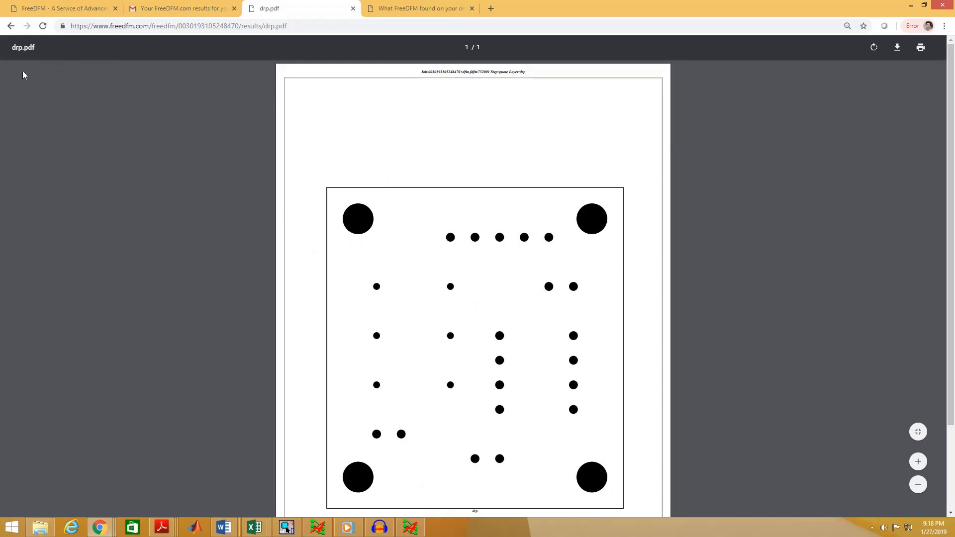
{"action": "left_click", "coordinate": [10, 26]}
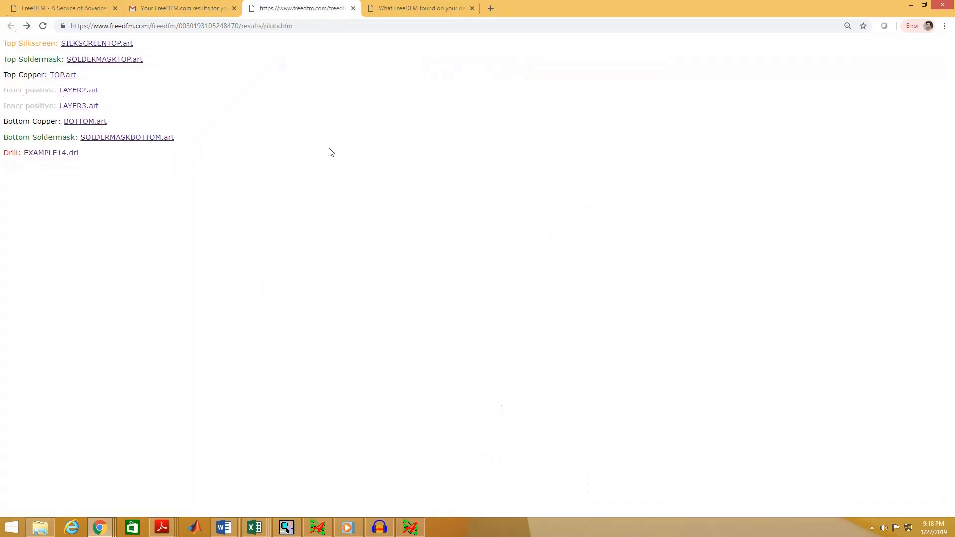